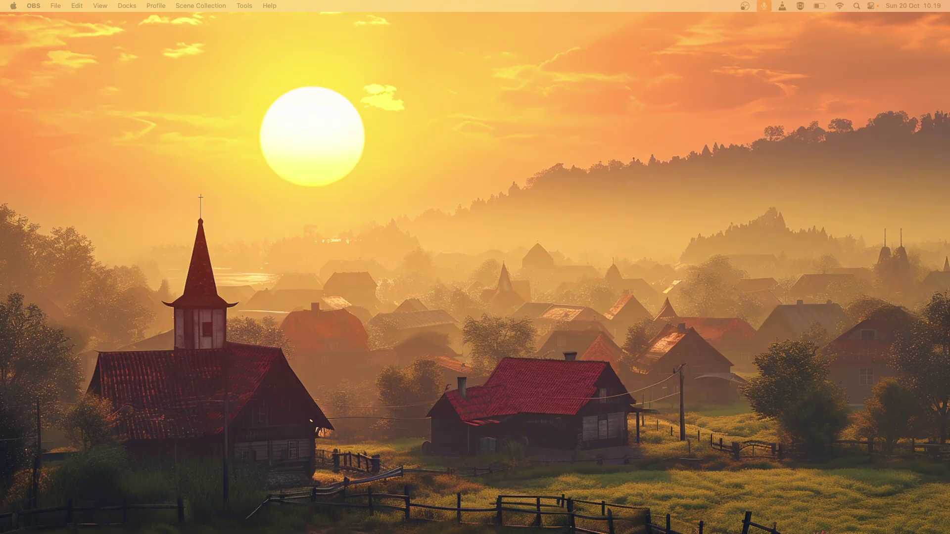
- Bring Notes to the front in place of OBS
key(super+Tab)
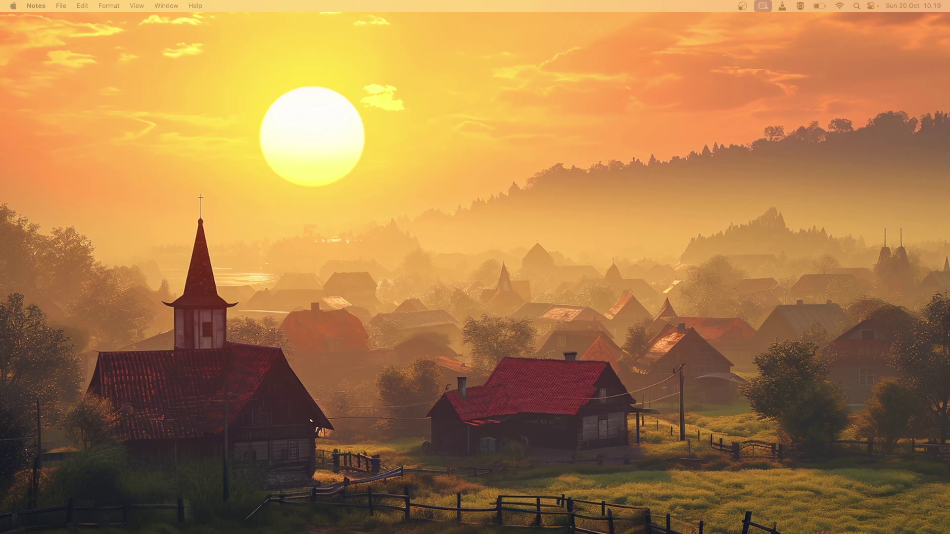
- Arrange the Notes window and type the title 'Cara Menambahkan Domain Dan Menginstall WordPress Di Digital Oceans'
drag(0, 98, 366, 108)
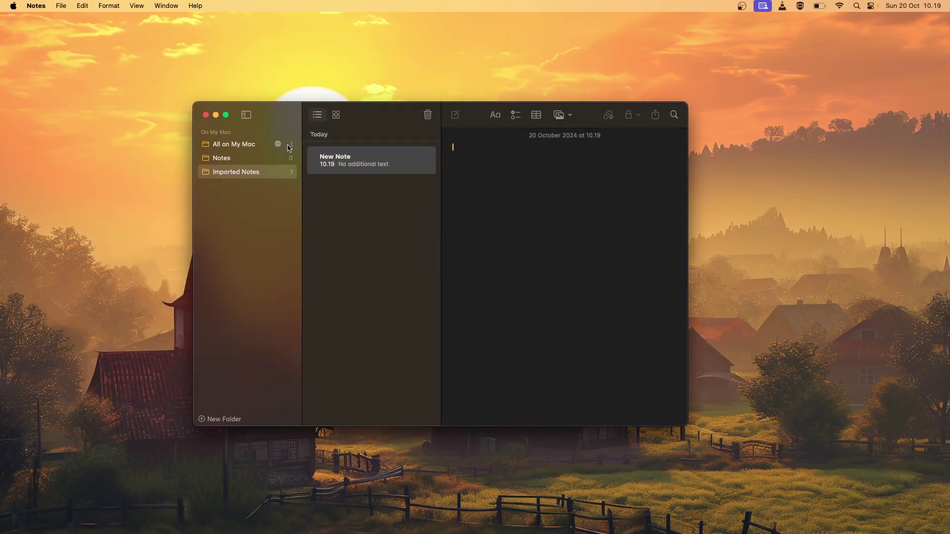
click(226, 115)
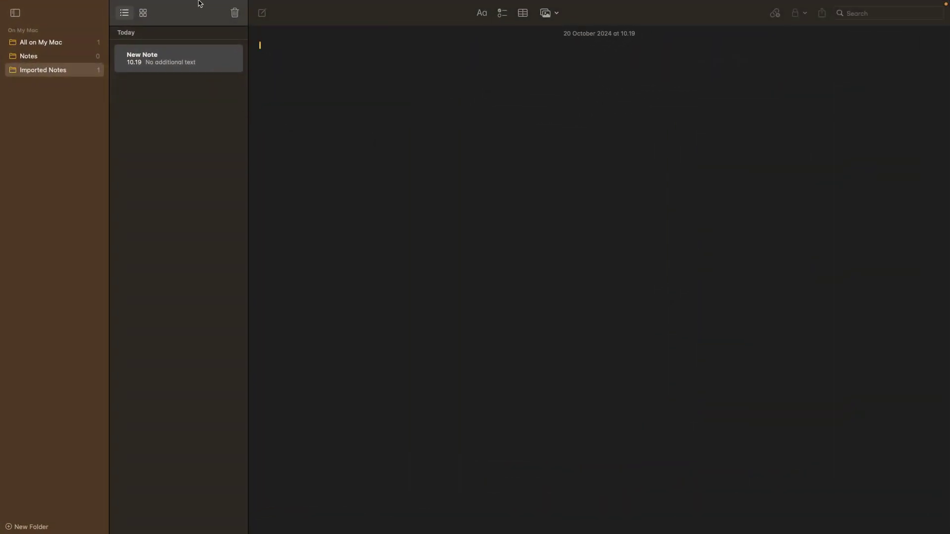
mouse_move(200, 1)
click(34, 24)
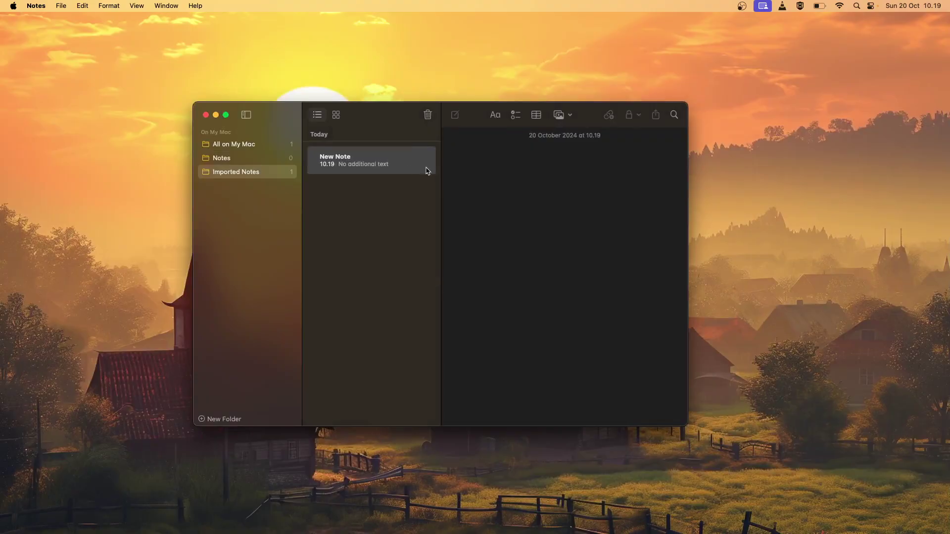
drag(442, 167, 168, 158)
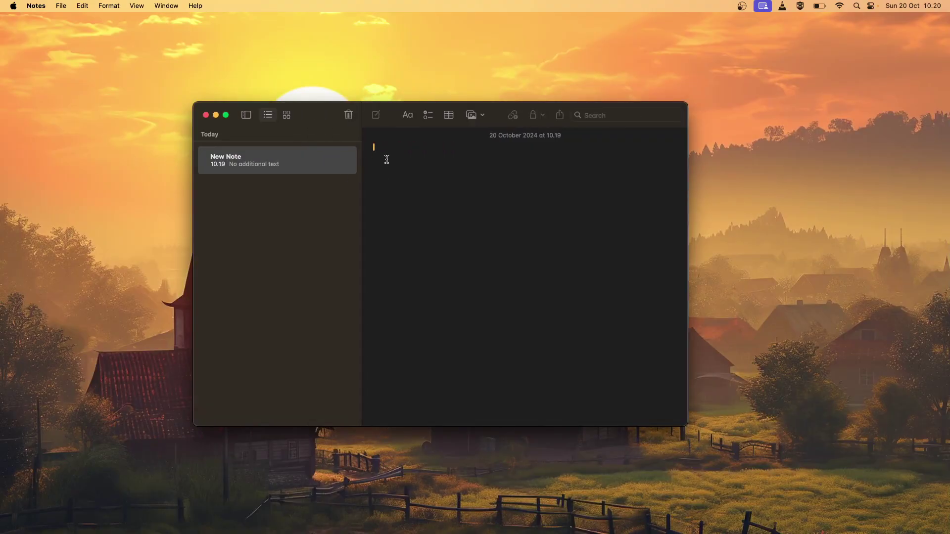
text(Cara Menambahkan)
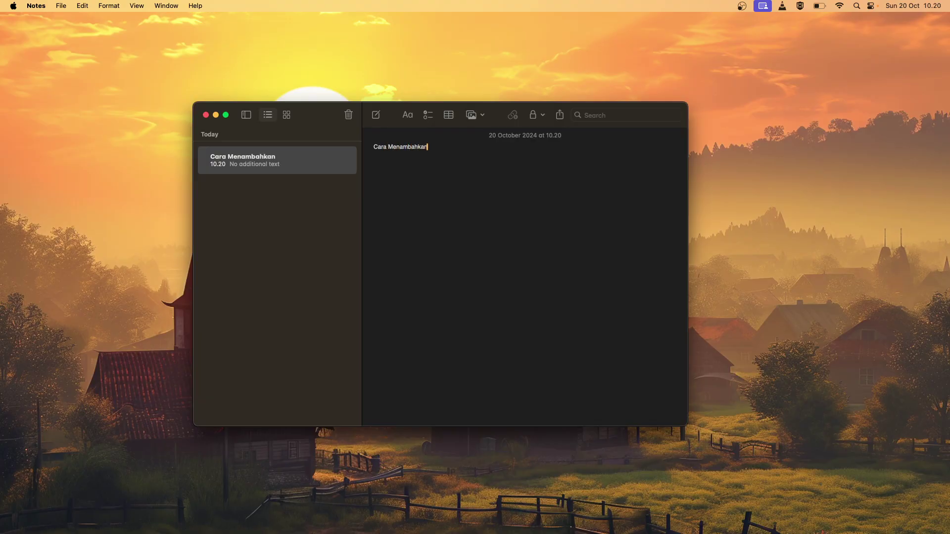
text( Domain Dan meng)
key(BackSpace)
key(BackSpace)
key(BackSpace)
key(BackSpace)
text(Me)
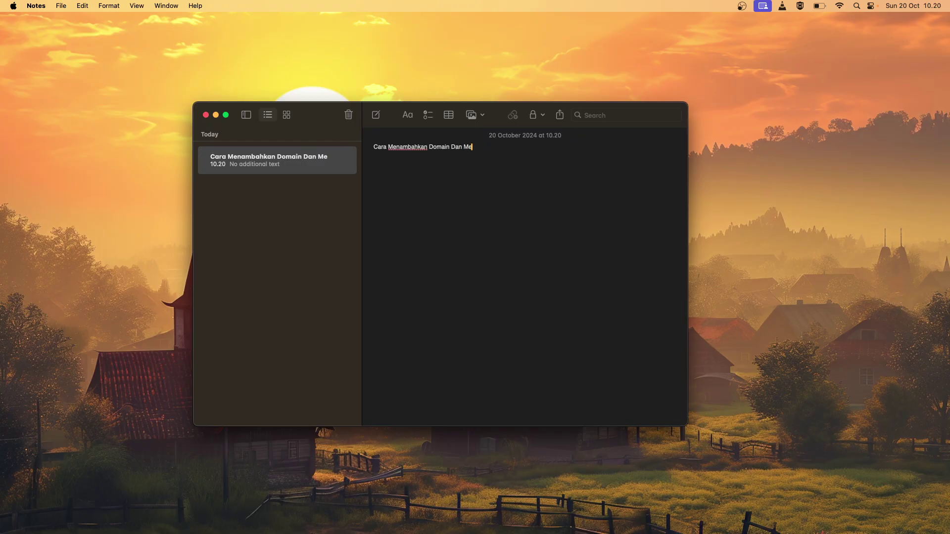
text(nginstall WordPress Mengg)
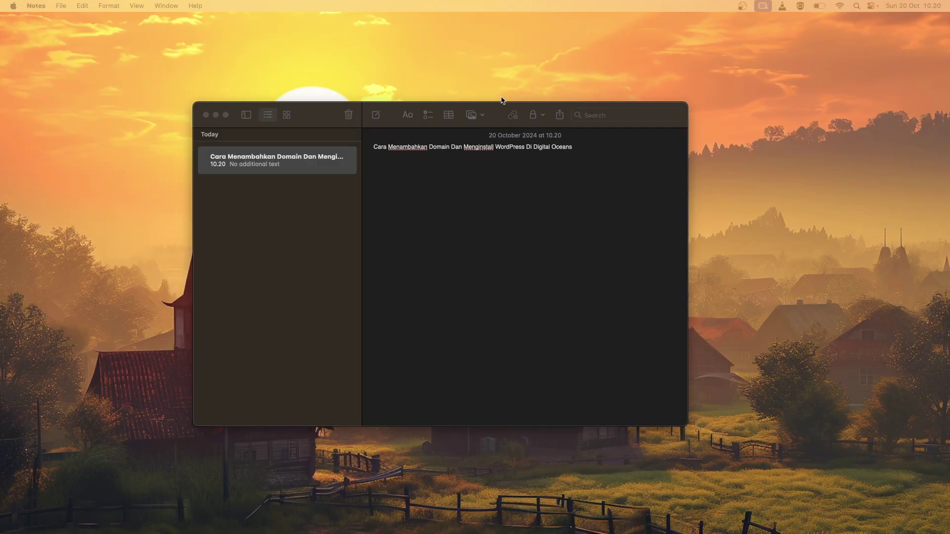
- Enlarge the title font and make the Notes window wider and taller
click(447, 149)
triple_click(447, 150)
key(super+plus)
key(super+plus)
key(super+plus)
key(super+plus)
key(super+plus)
key(super+plus)
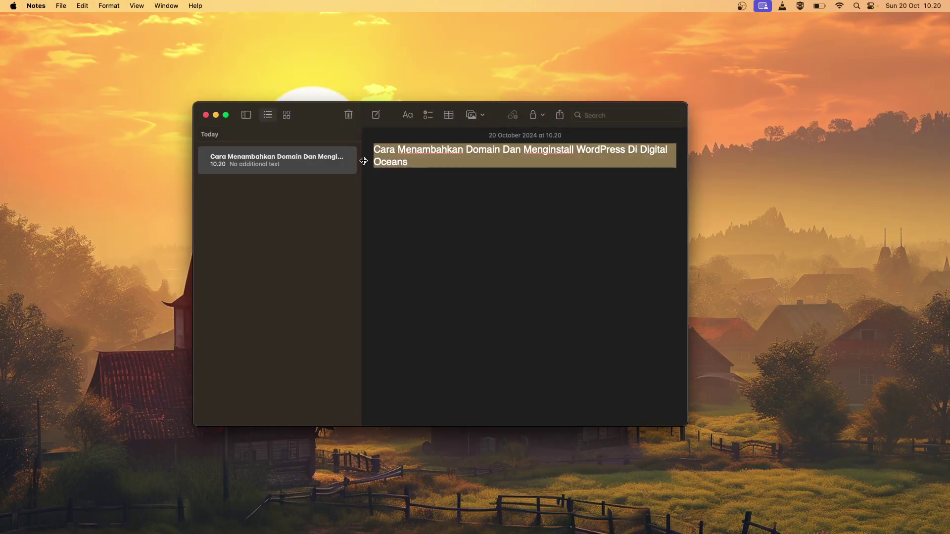
drag(364, 161, 250, 165)
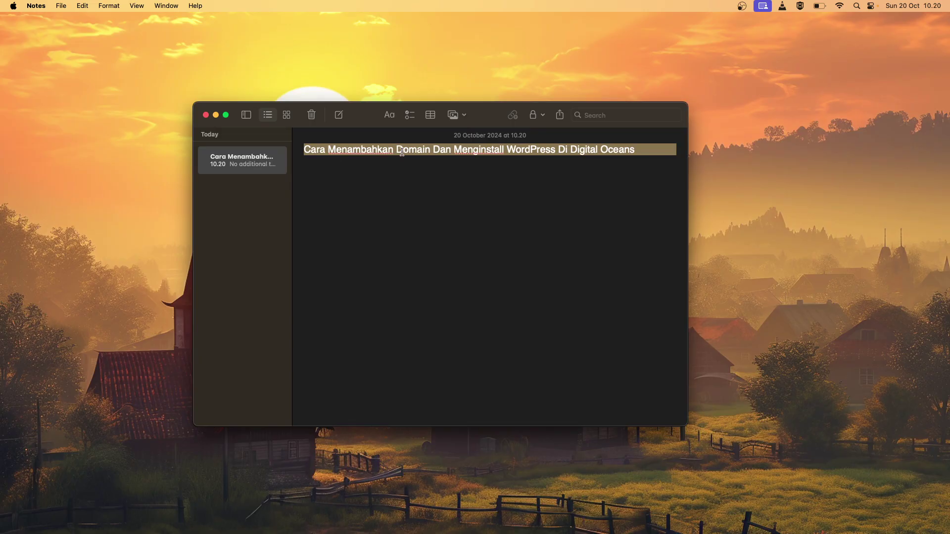
drag(361, 102, 361, 50)
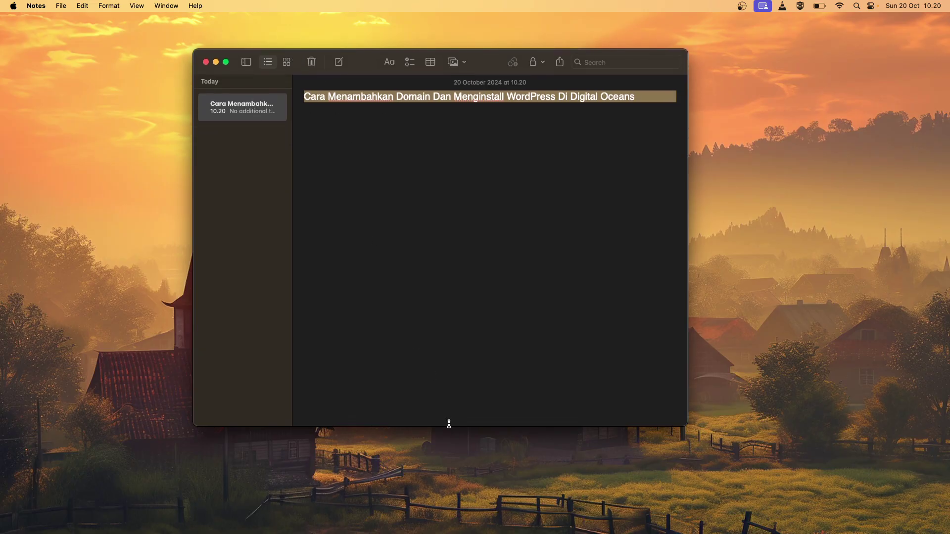
click(448, 422)
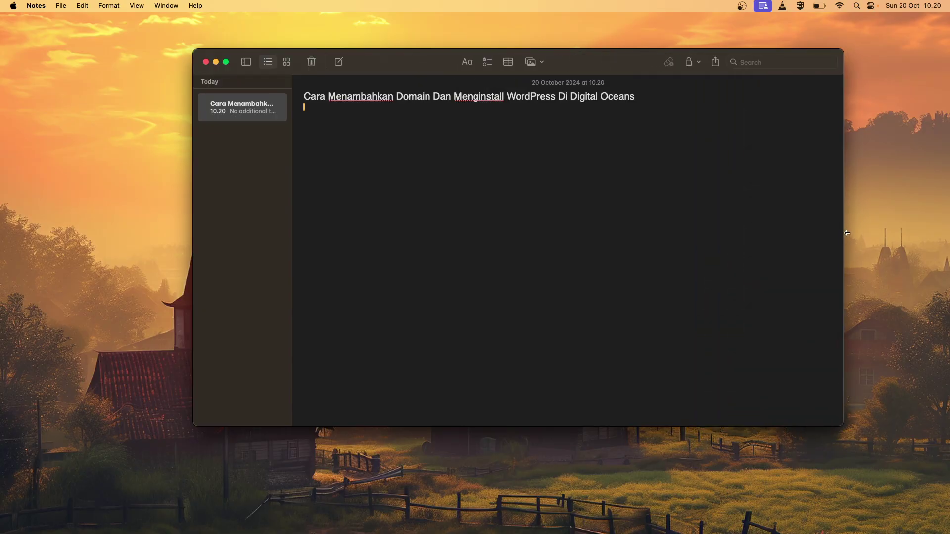
drag(687, 239, 848, 239)
drag(194, 178, 106, 197)
- Enlarge the title font two more sizes and start a blank line below it
double_click(386, 98)
triple_click(385, 98)
key(super+plus)
key(super+plus)
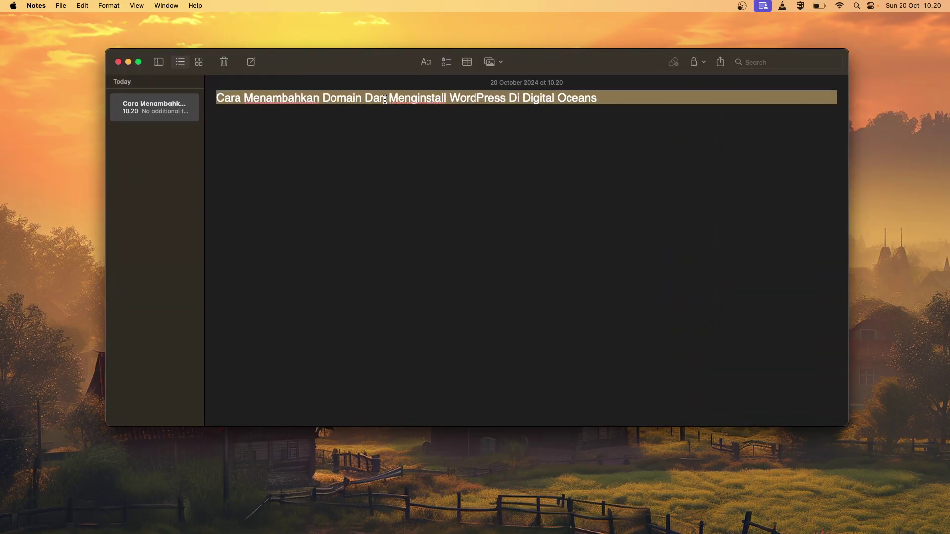
key(super+plus)
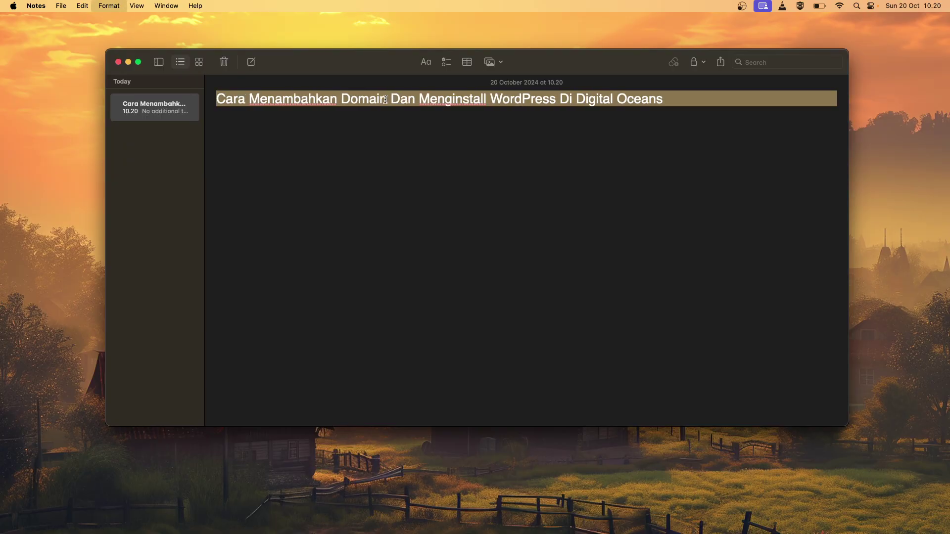
click(715, 113)
key(Return)
key(Return)
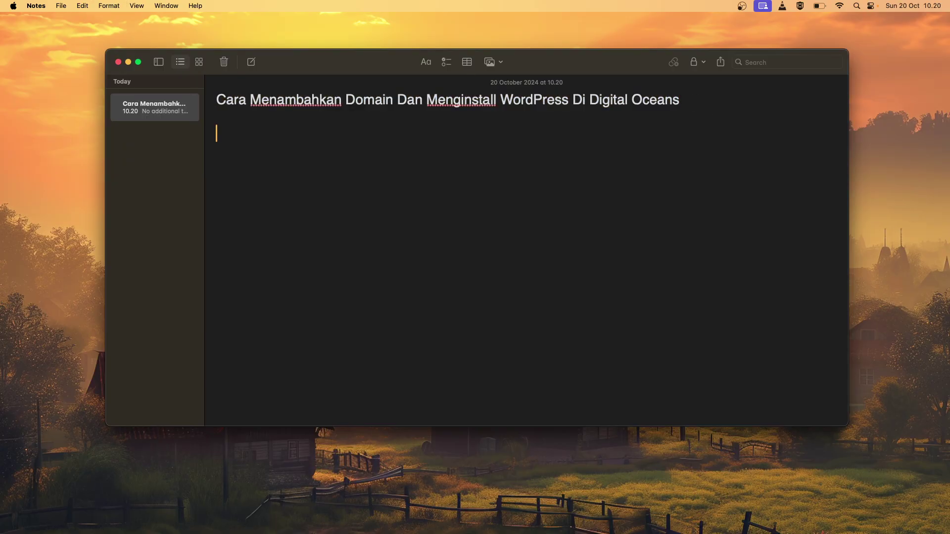
- Start a numbered list with item 1 'Pastikan telah menambahkan domain ke Cloudflare'
text(1.Pa)
key(BackSpace)
key(BackSpace)
text(Pastikan telah menambahk)
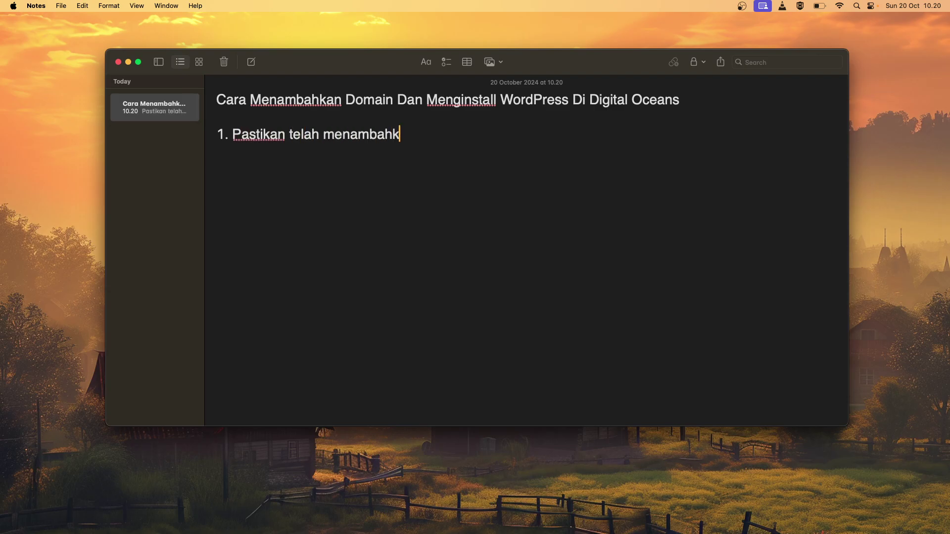
text(an domain ke )
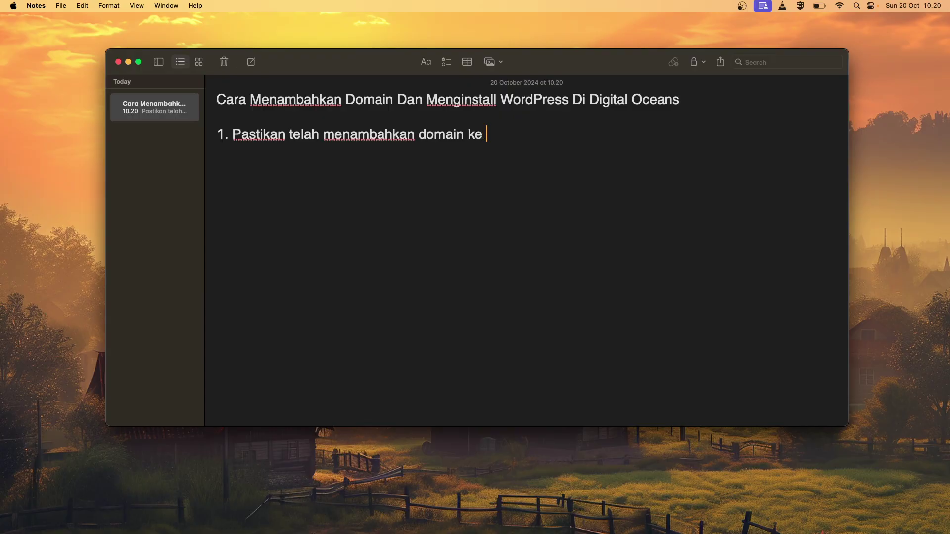
text(Cloudflare)
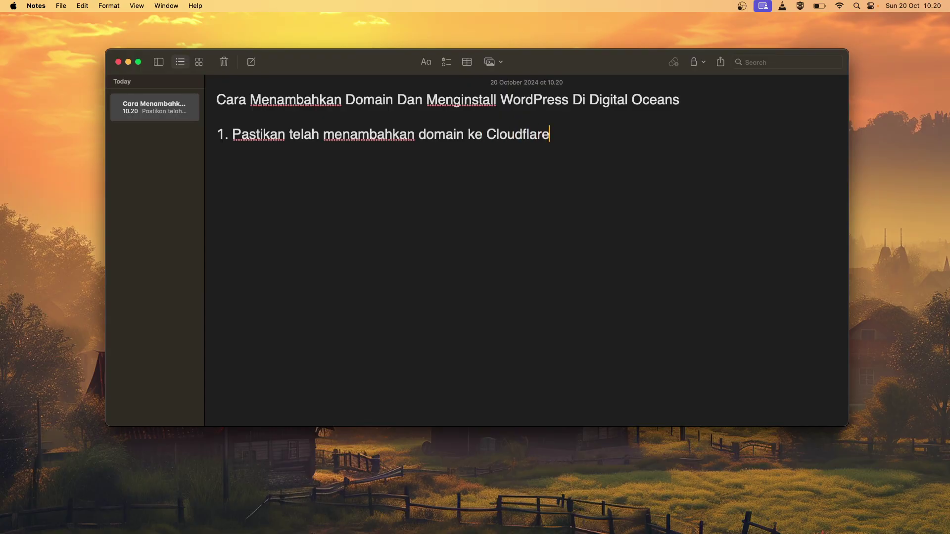
key(Return)
- Add item 2 'Pastikan telah memiliki akun Digital Oceans'
text(Pastikan telah memiliki akun Digital Oceans)
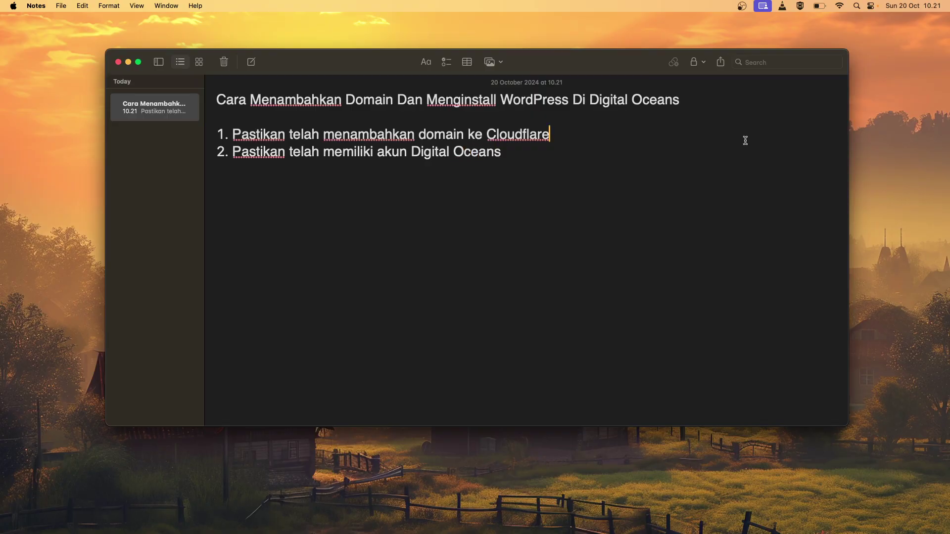
- Select the list items and a title word, then move over to the Chrome space
drag(502, 152, 166, 102)
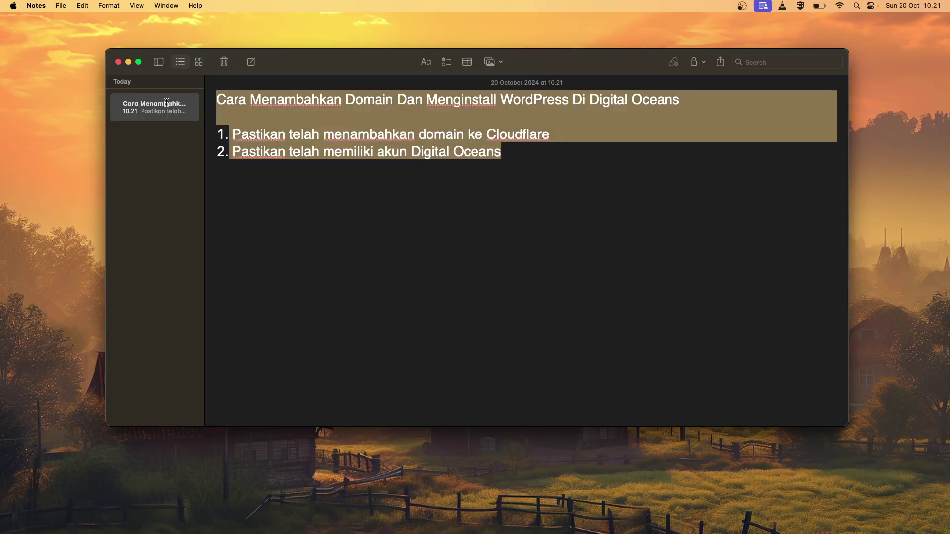
click(415, 160)
drag(530, 158, 244, 130)
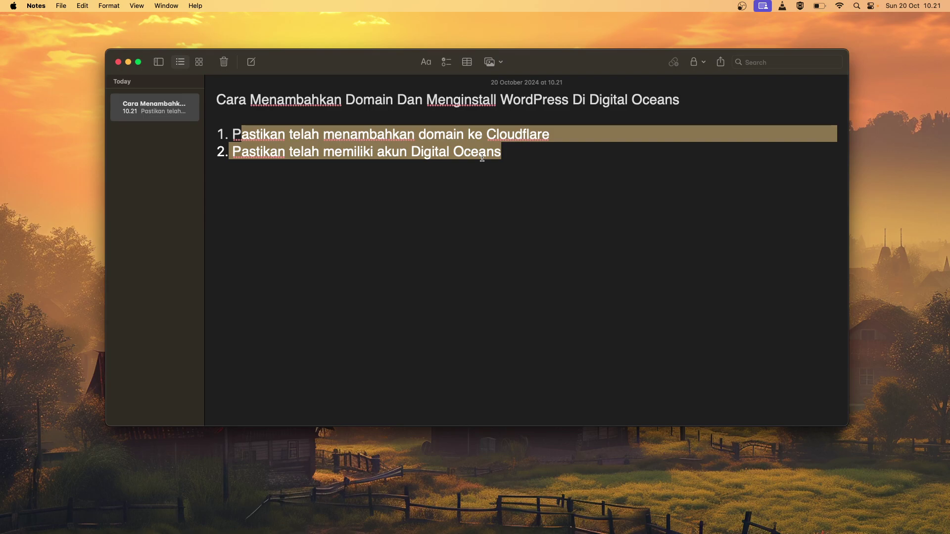
double_click(475, 101)
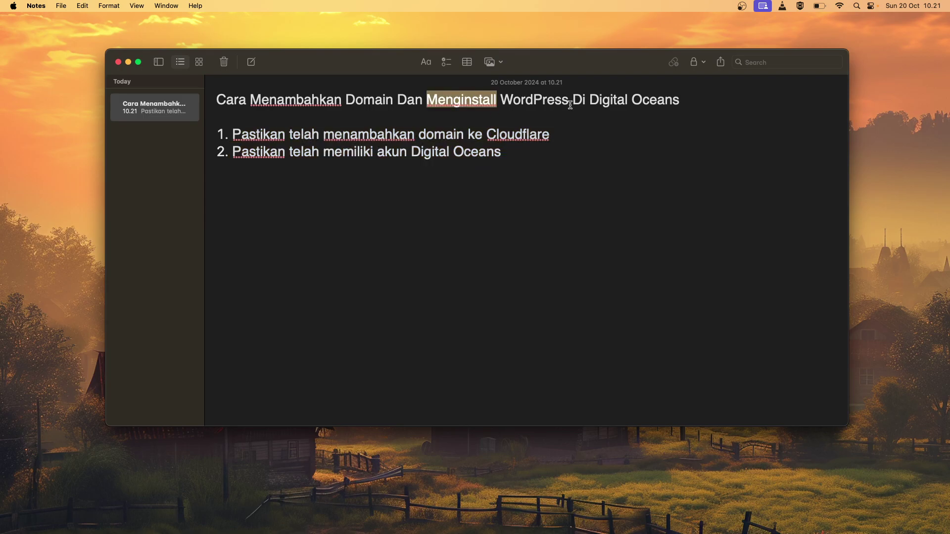
key(ctrl+Right)
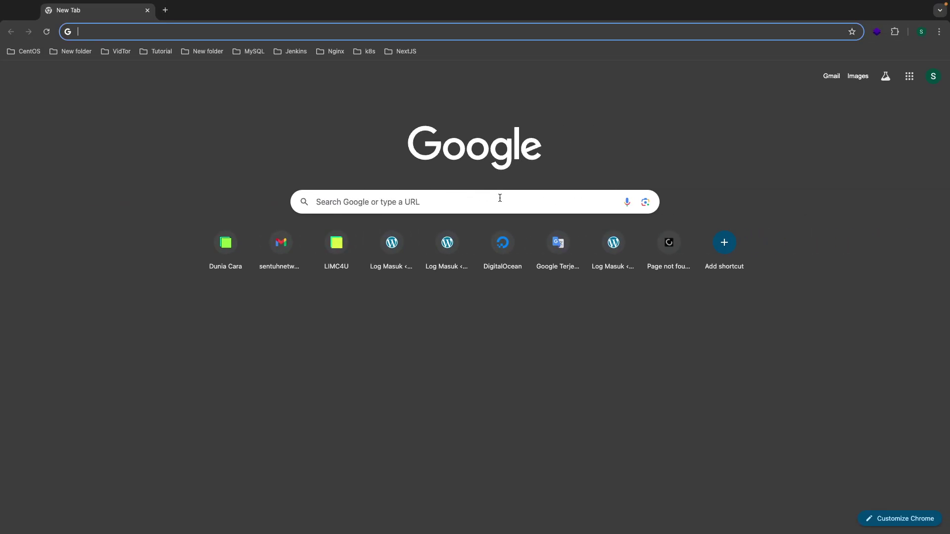
- Go to digitalocean.com and log in to the control panel
text(dhi)
key(BackSpace)
key(BackSpace)
key(BackSpace)
text(digit)
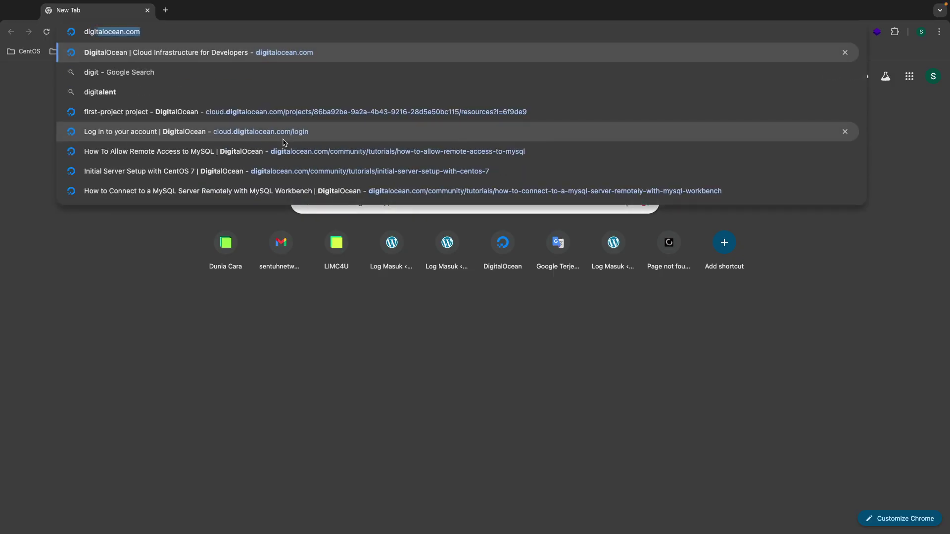
key(Return)
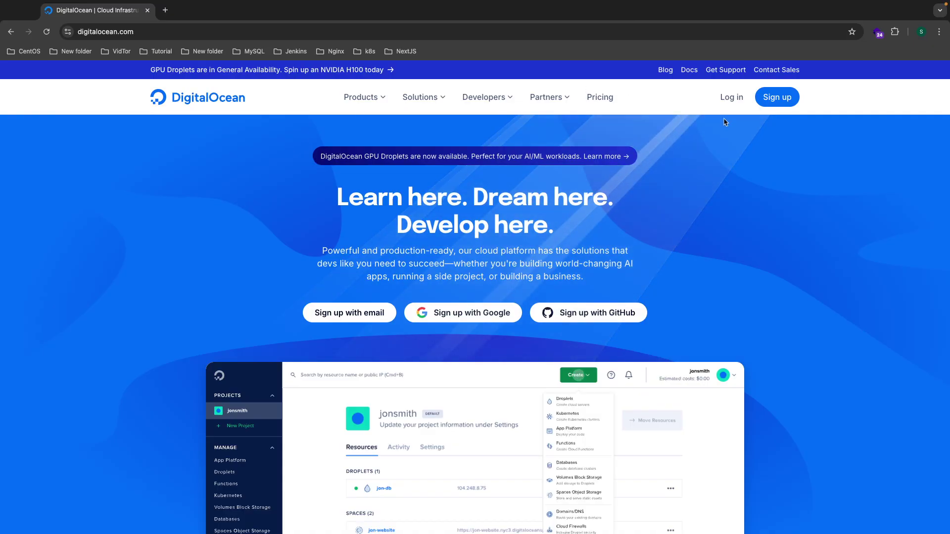
click(725, 102)
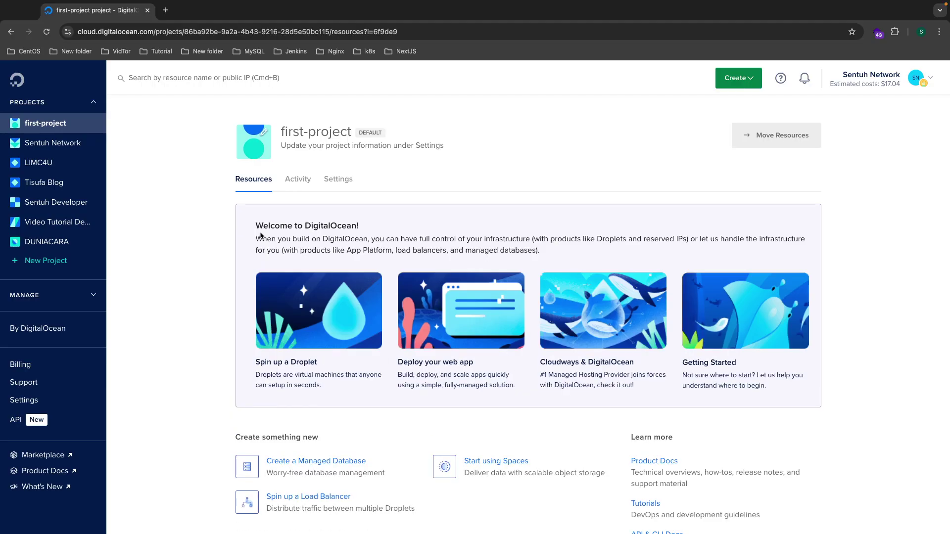
- Start a new project named 'Tutorial Developer'
click(47, 261)
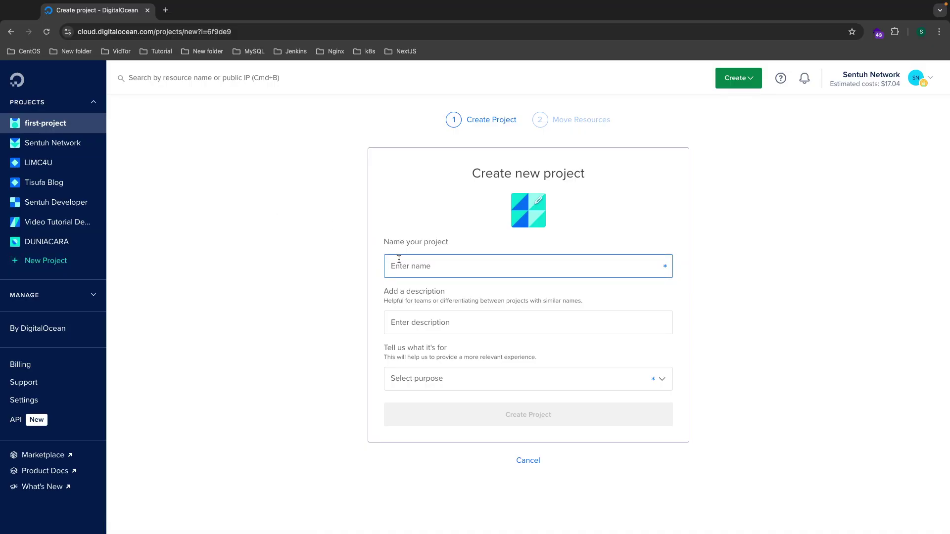
text(Te)
key(BackSpace)
key(BackSpace)
key(BackSpace)
key(BackSpace)
text(N)
key(BackSpace)
text(Tutorial Devel)
click(419, 326)
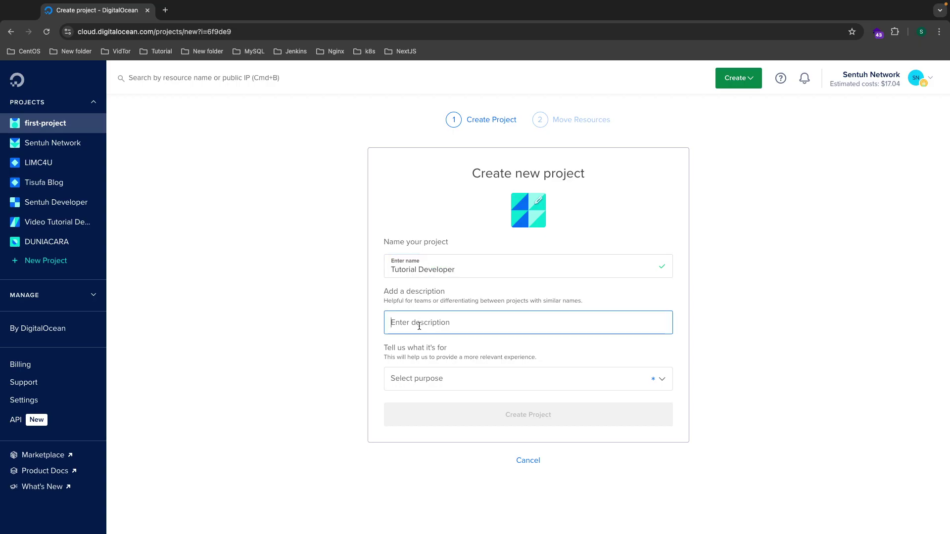
- Set its purpose to Website or blog, create it, and open its project page
click(426, 383)
click(415, 452)
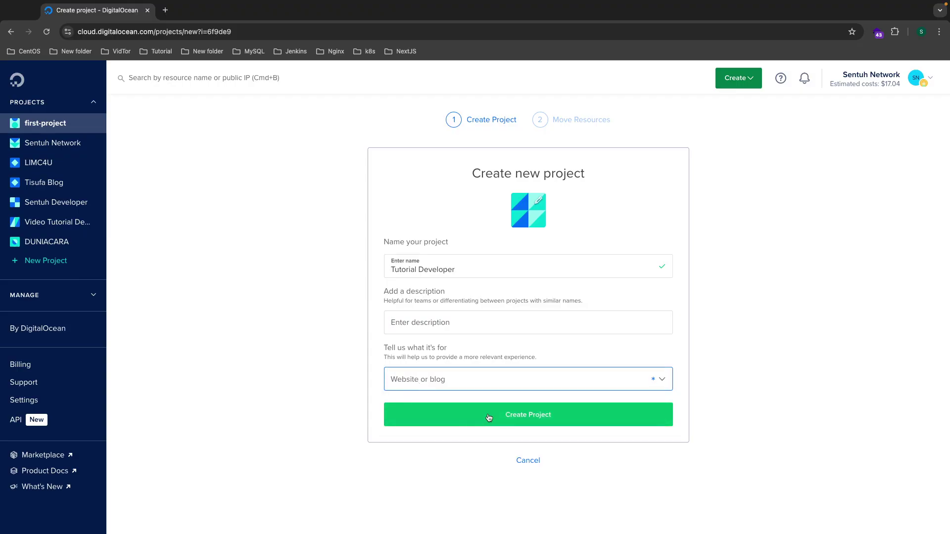
click(489, 418)
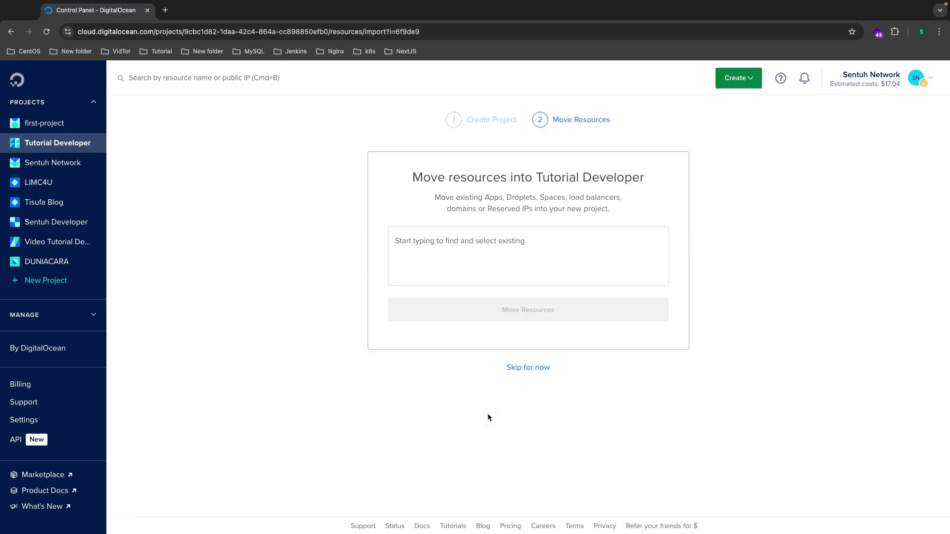
click(55, 148)
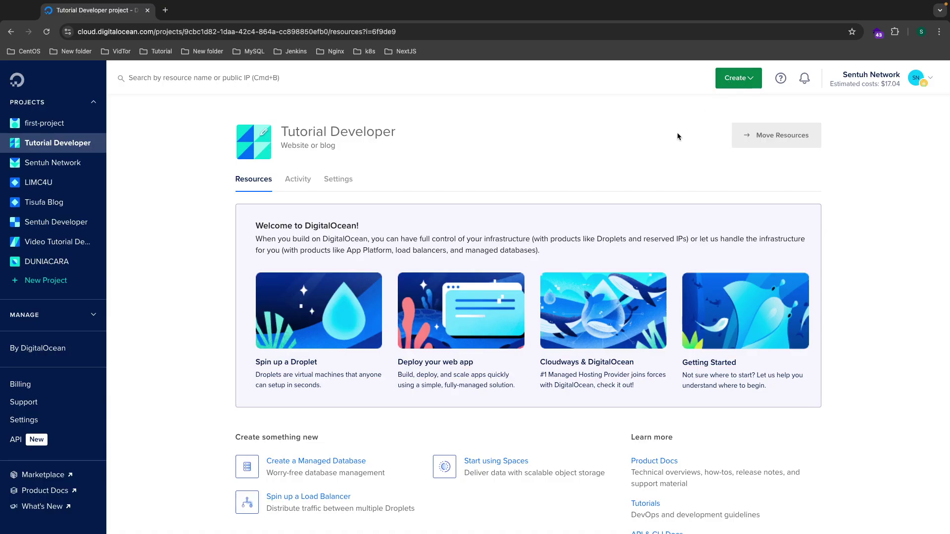
- Zoom the page to 150% and start a new droplet from the Create menu
key(ctrl+plus)
key(ctrl+plus)
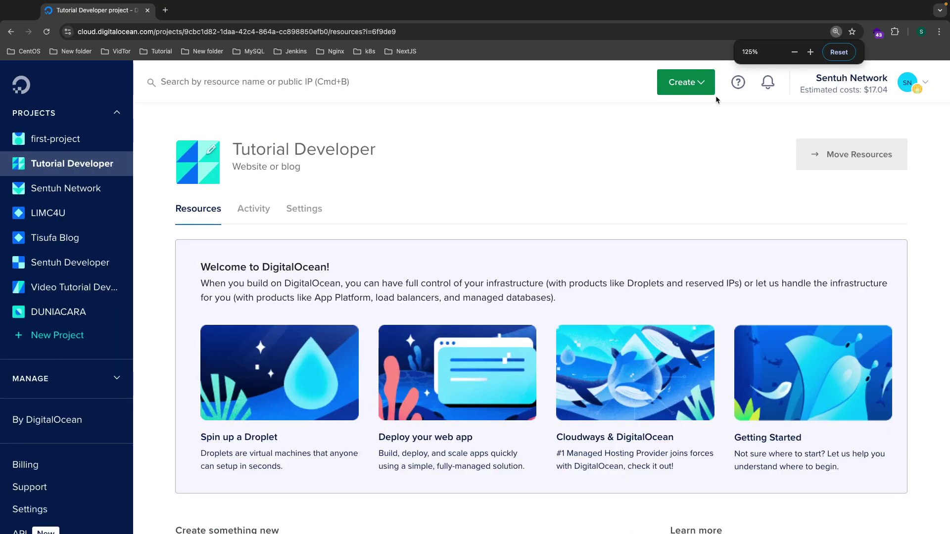
key(ctrl+plus)
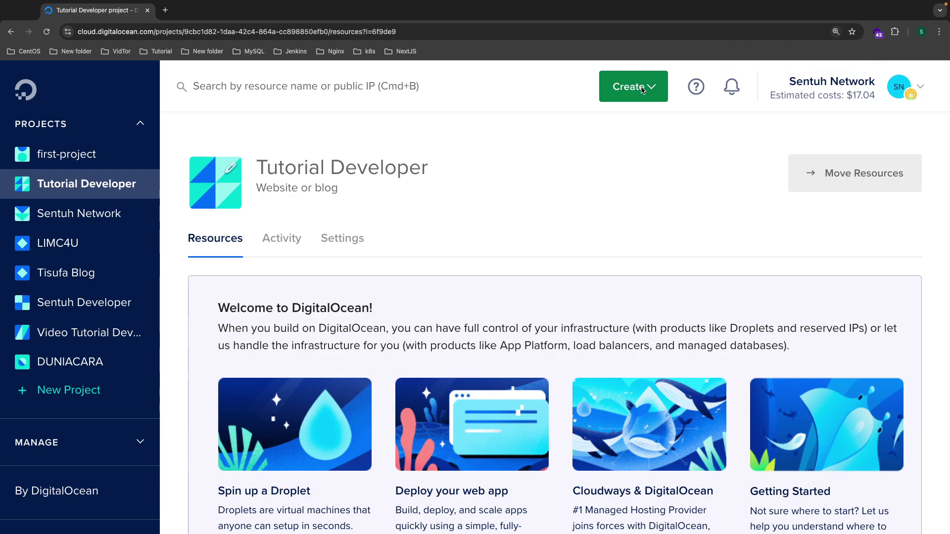
click(639, 96)
scroll(633, 109, down, 5)
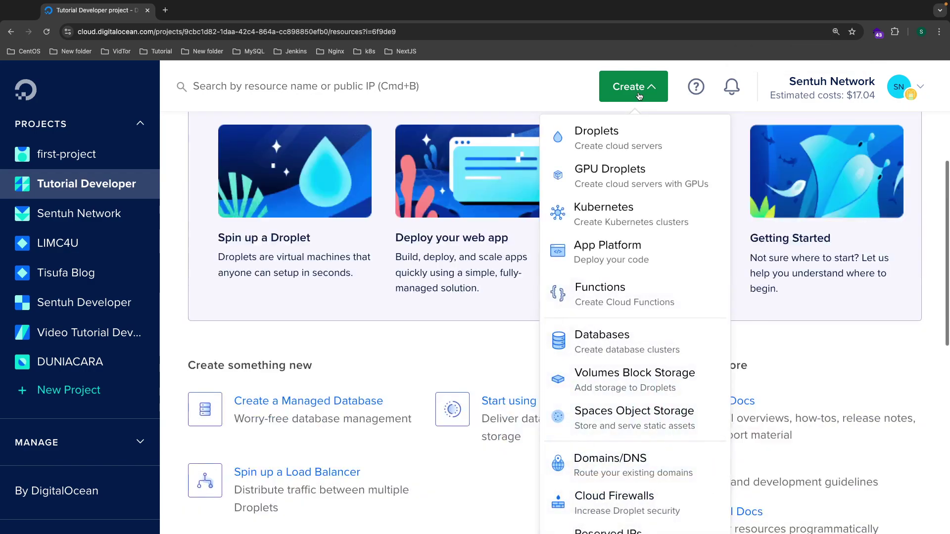
click(615, 138)
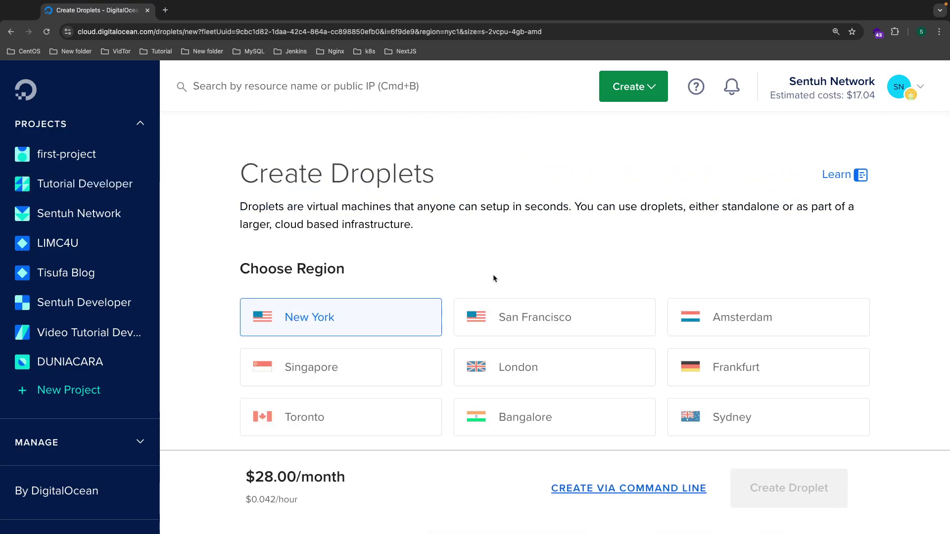
- Choose the Singapore region, datacenter SGP1, for the droplet
scroll(445, 275, down, 1)
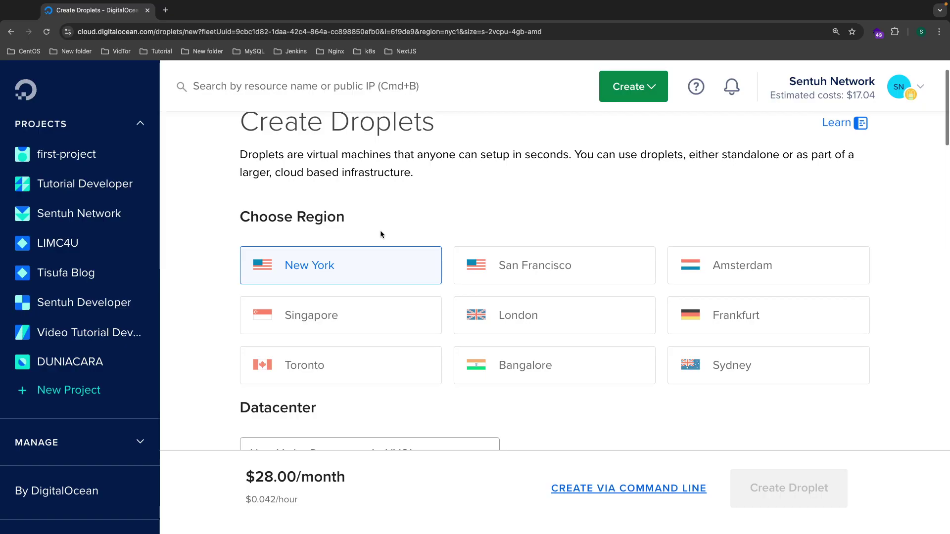
scroll(380, 234, down, 2)
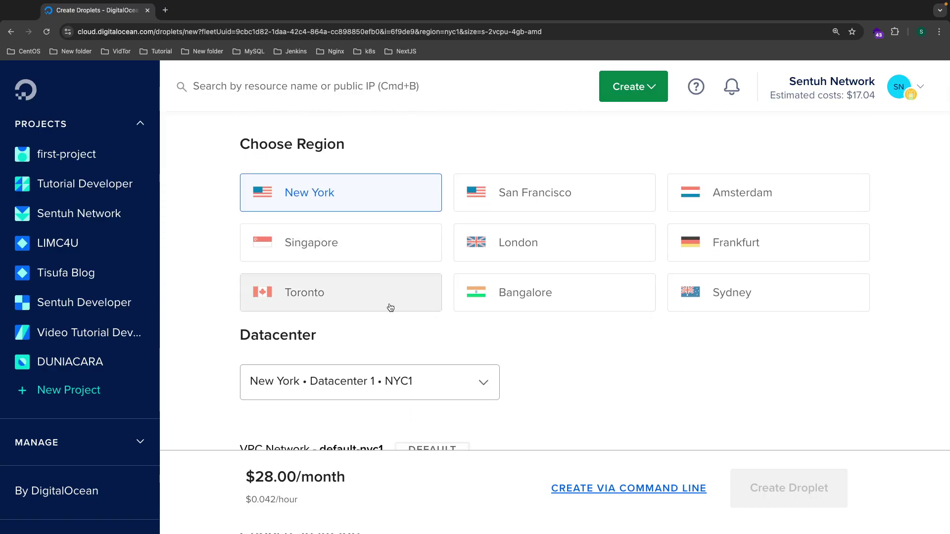
scroll(387, 307, up, 3)
scroll(317, 226, down, 2)
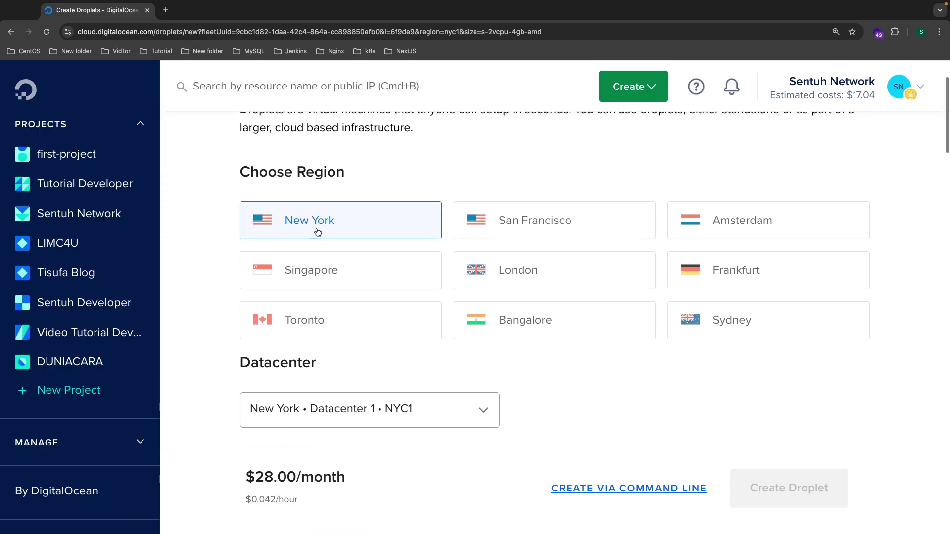
click(311, 274)
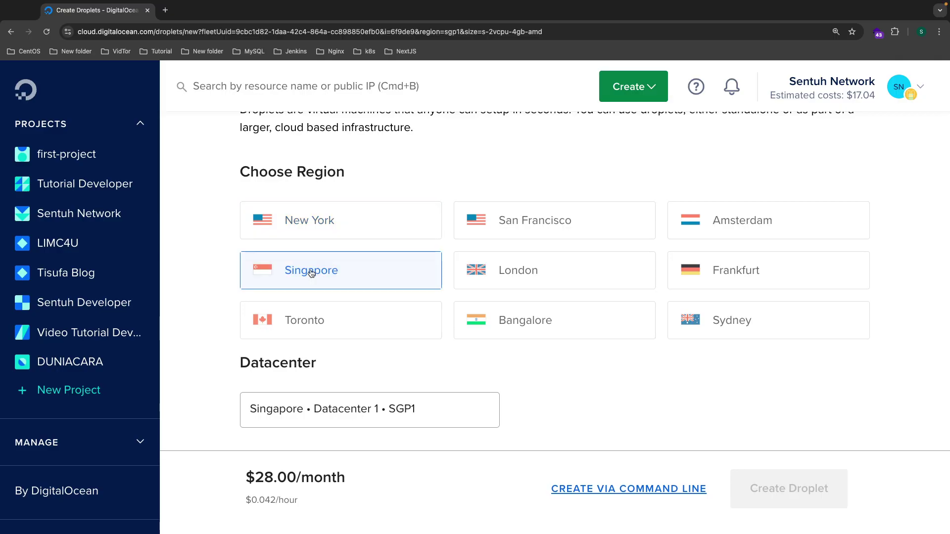
scroll(375, 315, down, 3)
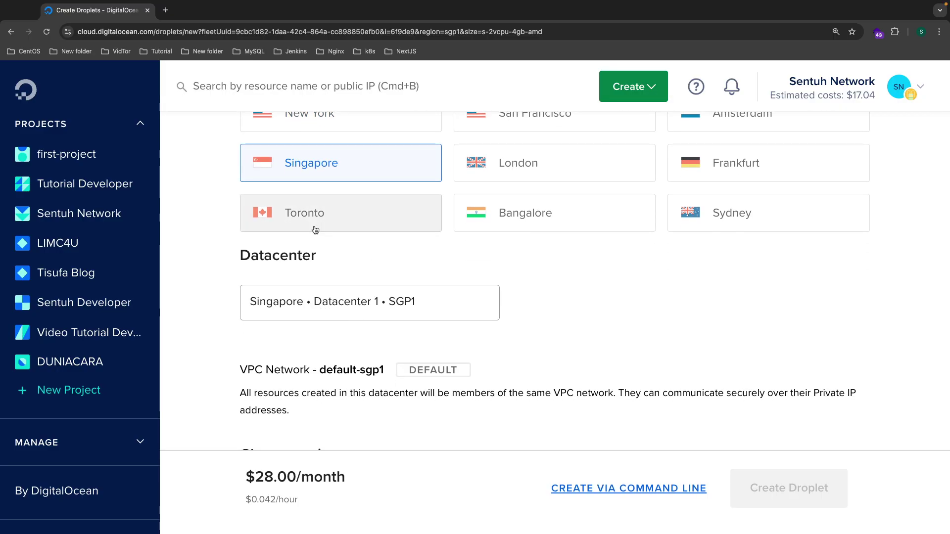
scroll(315, 229, down, 3)
scroll(316, 230, down, 4)
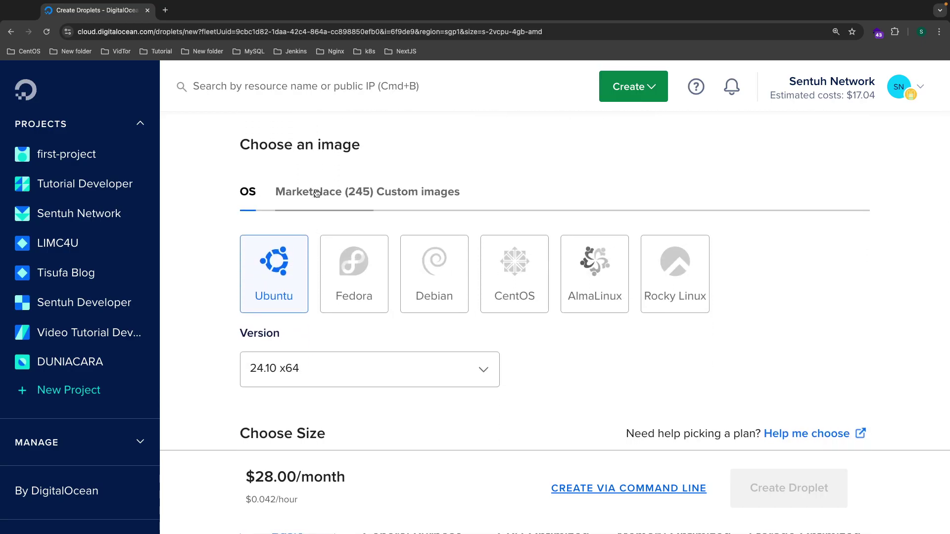
- Search the Marketplace for 'wordpress' and pick OpenLiteSpeed WordPress 6.6.1 on Ubuntu 24.04
click(318, 193)
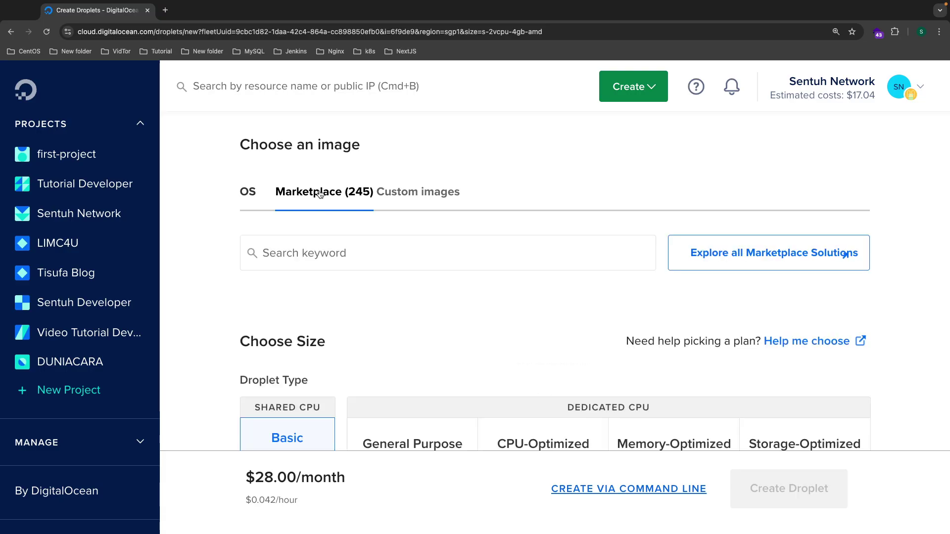
click(355, 262)
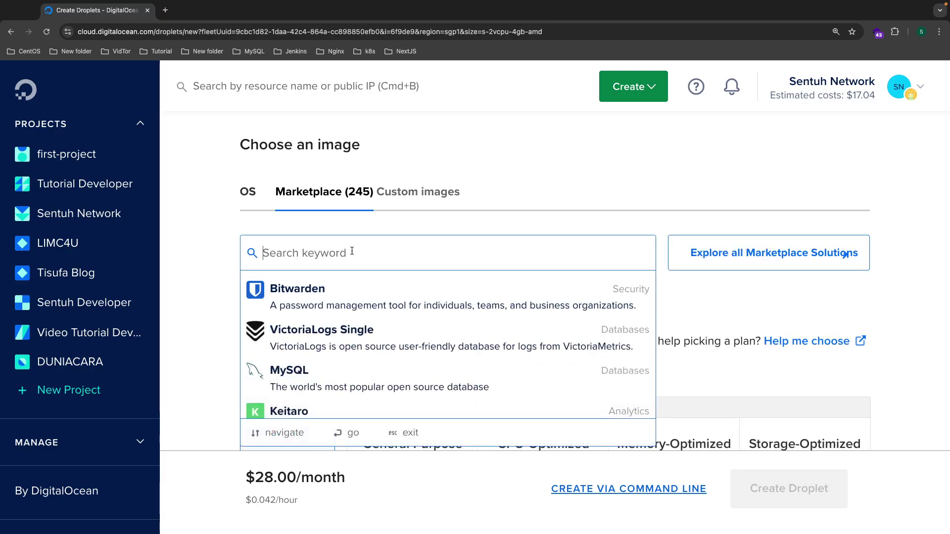
text(wordpress)
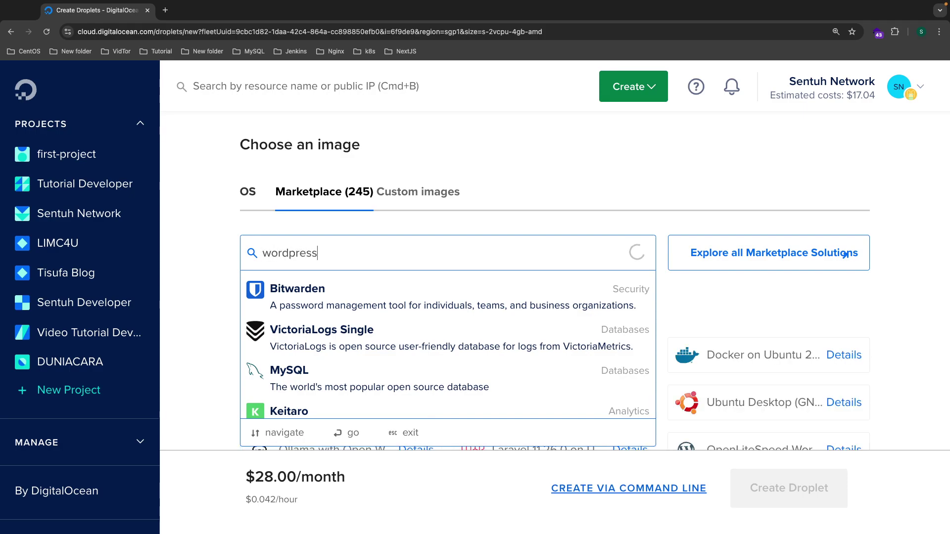
scroll(368, 288, down, 1)
scroll(367, 287, up, 1)
scroll(401, 211, down, 1)
scroll(401, 210, down, 2)
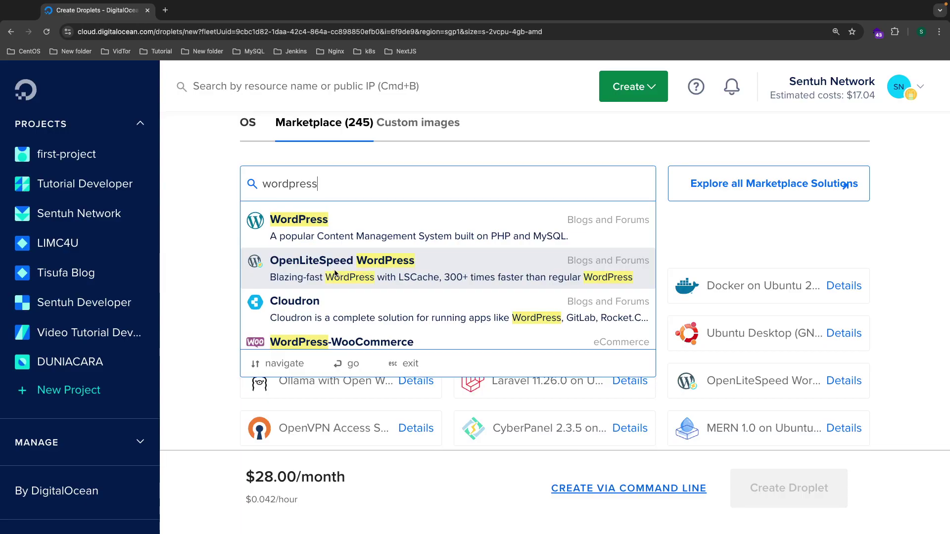
click(335, 273)
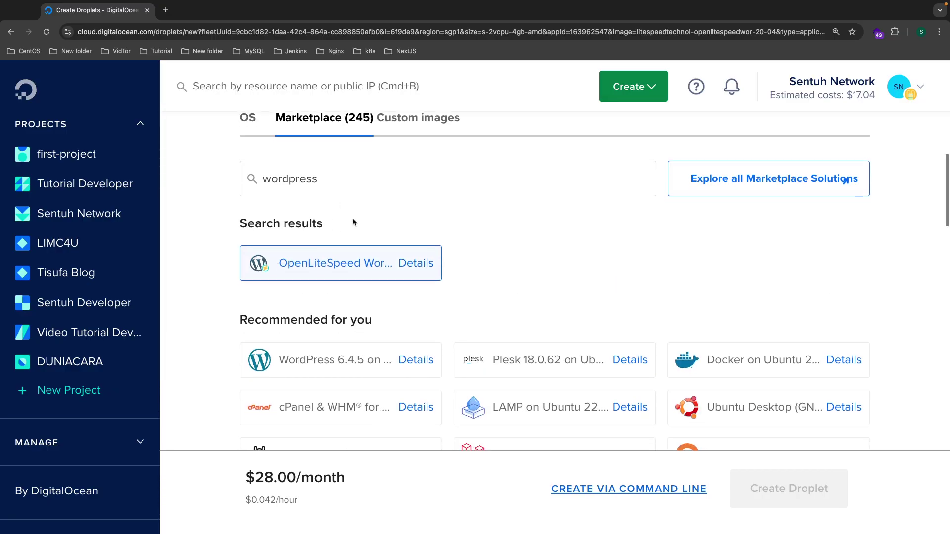
scroll(344, 287, down, 1)
- Choose the $7/mo Premium AMD plan, then search '7 dollar to idr' in a new tab
scroll(344, 287, down, 1)
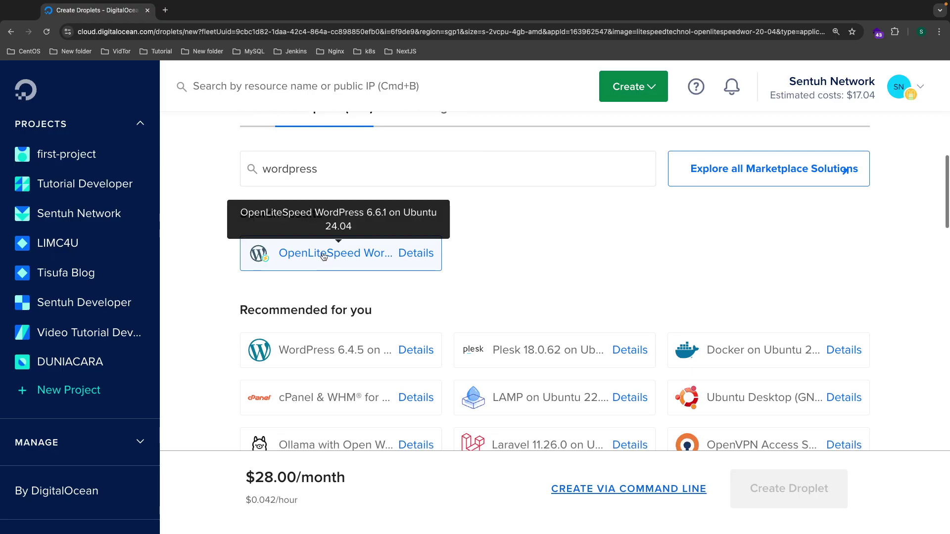
scroll(324, 250, down, 5)
scroll(323, 256, down, 10)
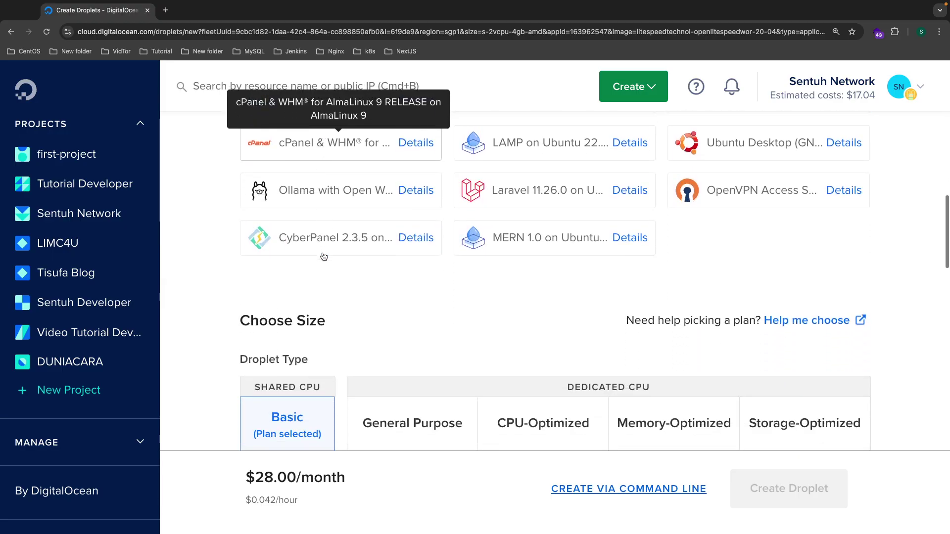
scroll(292, 305, down, 3)
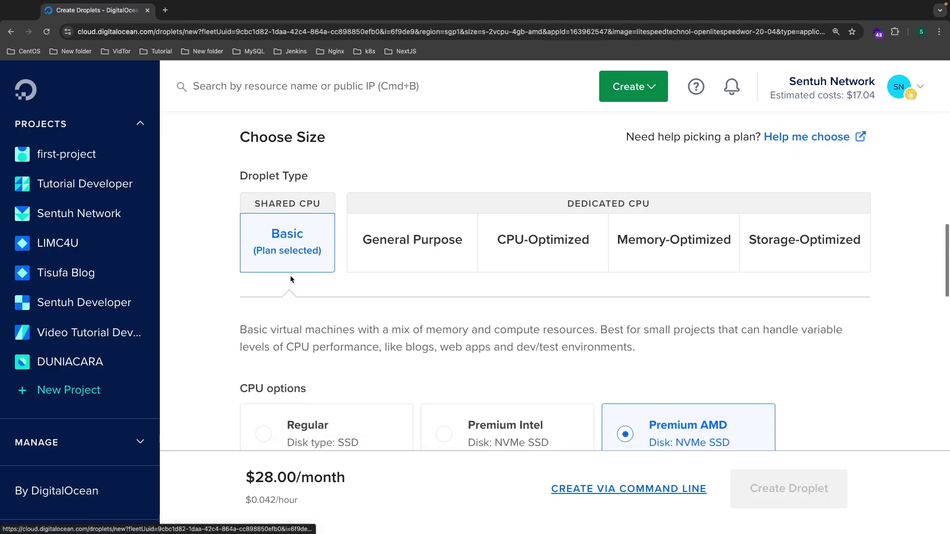
scroll(321, 324, down, 8)
scroll(345, 325, down, 2)
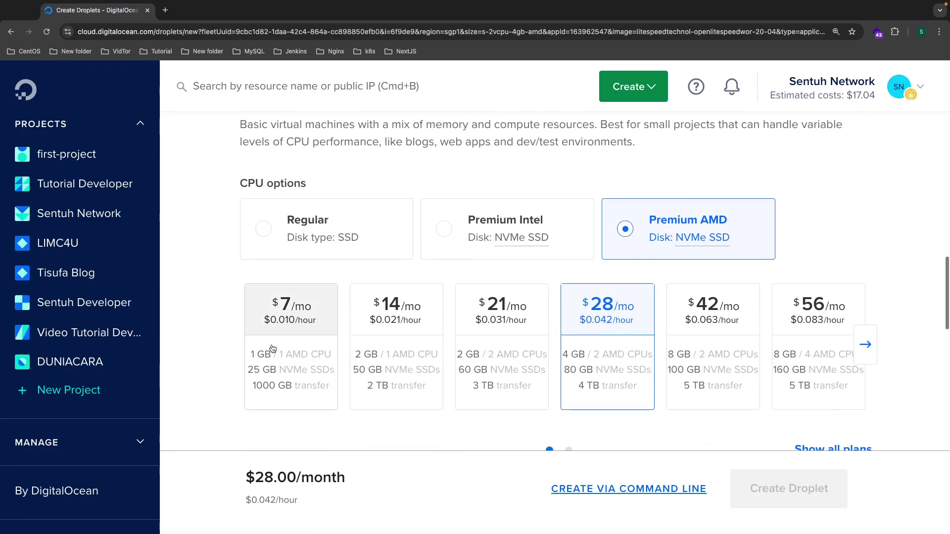
click(289, 322)
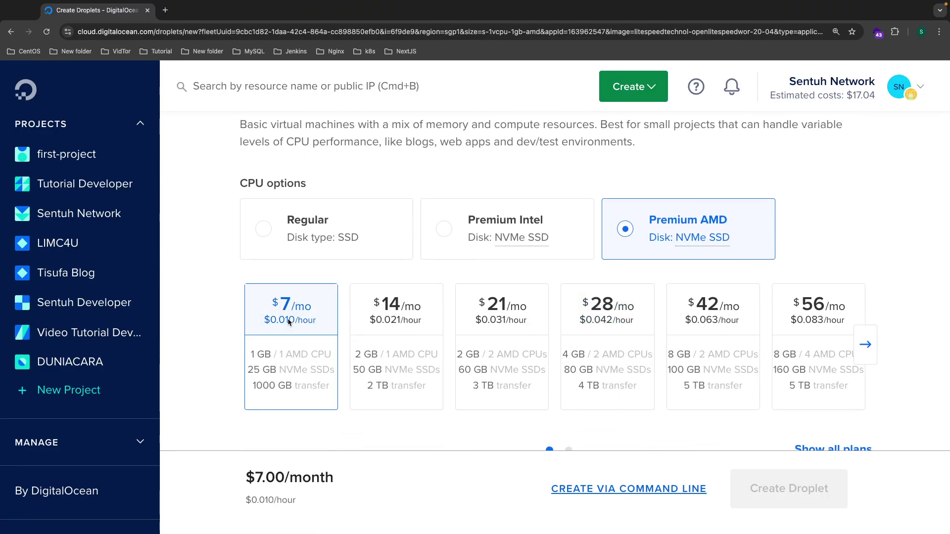
click(165, 10)
text(7 doll)
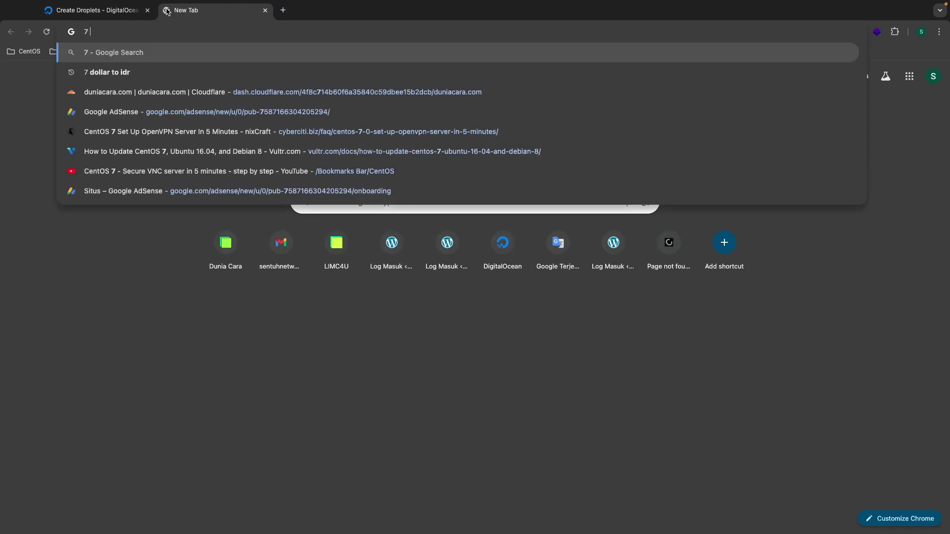
text(ar to idr)
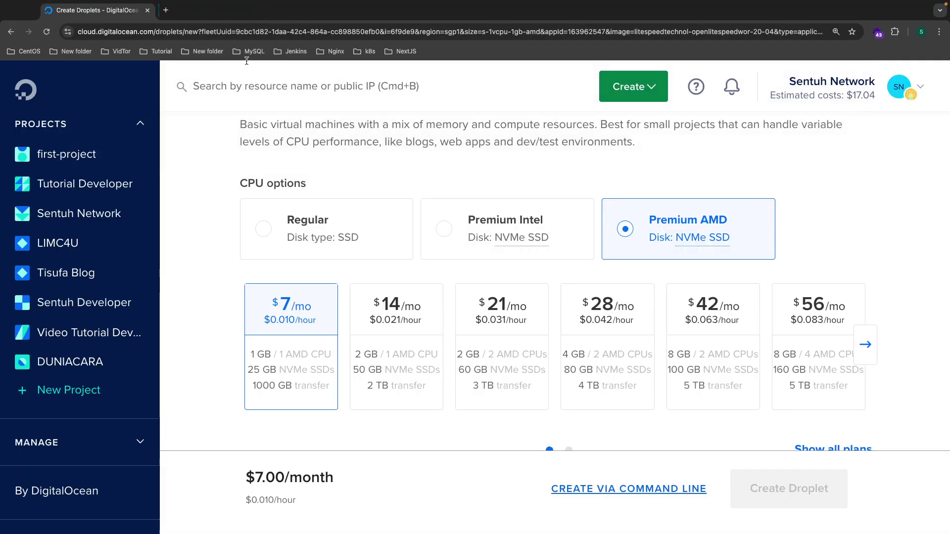
- Close the currency tab and go to the Password authentication's root password field
click(265, 10)
scroll(318, 290, down, 1)
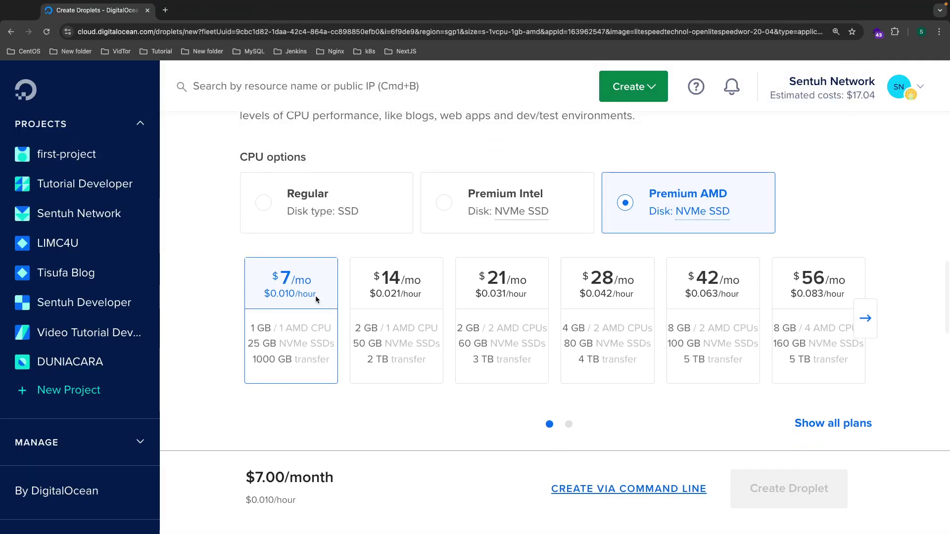
scroll(315, 296, down, 1)
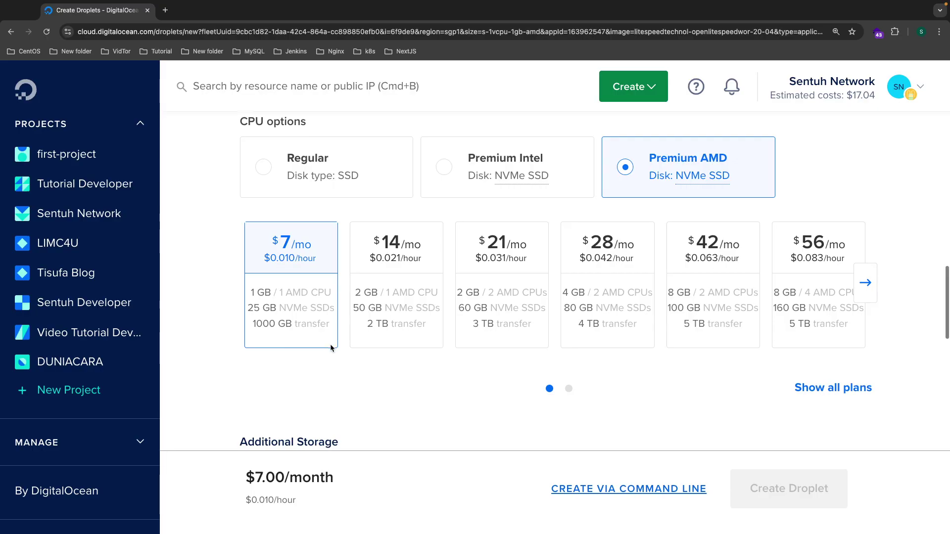
scroll(330, 343, down, 1)
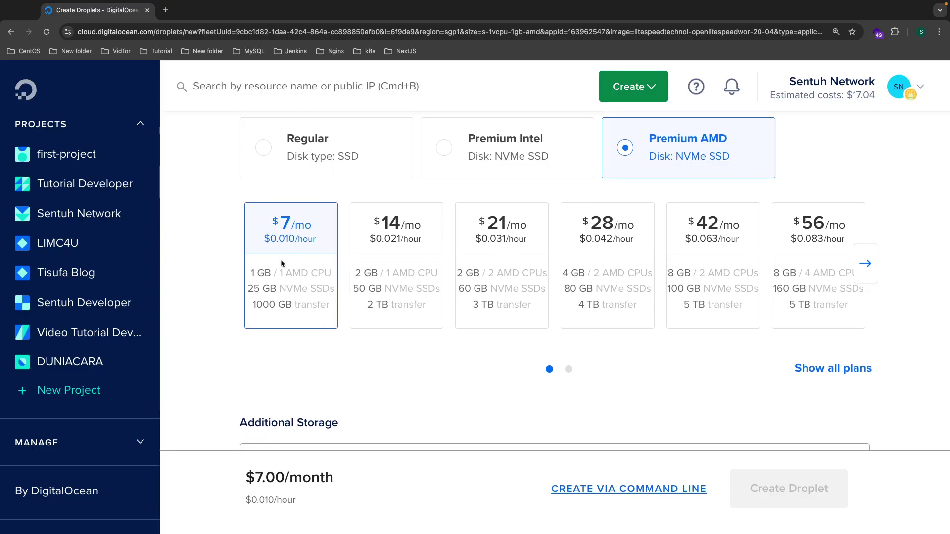
scroll(346, 312, down, 4)
scroll(363, 329, down, 3)
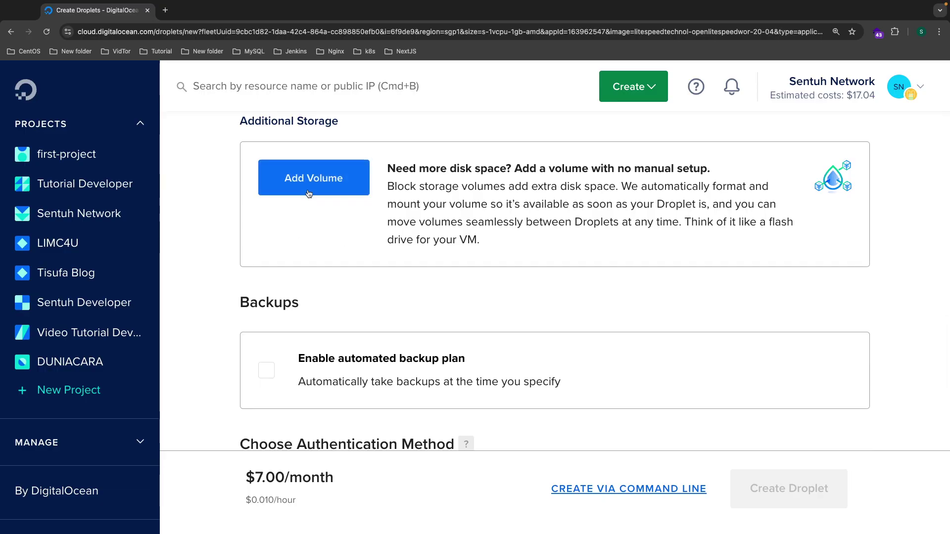
scroll(310, 221, up, 3)
scroll(332, 231, up, 3)
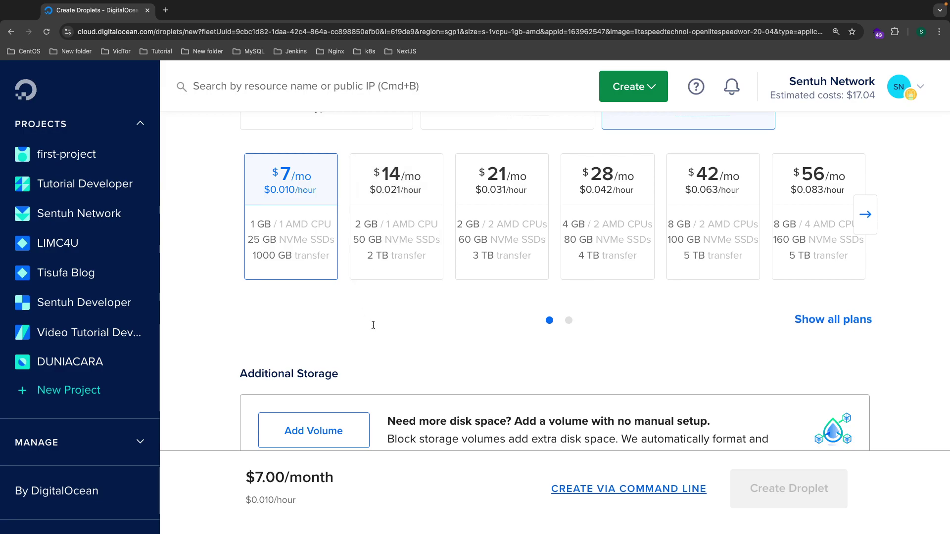
scroll(373, 325, down, 1)
scroll(373, 325, down, 5)
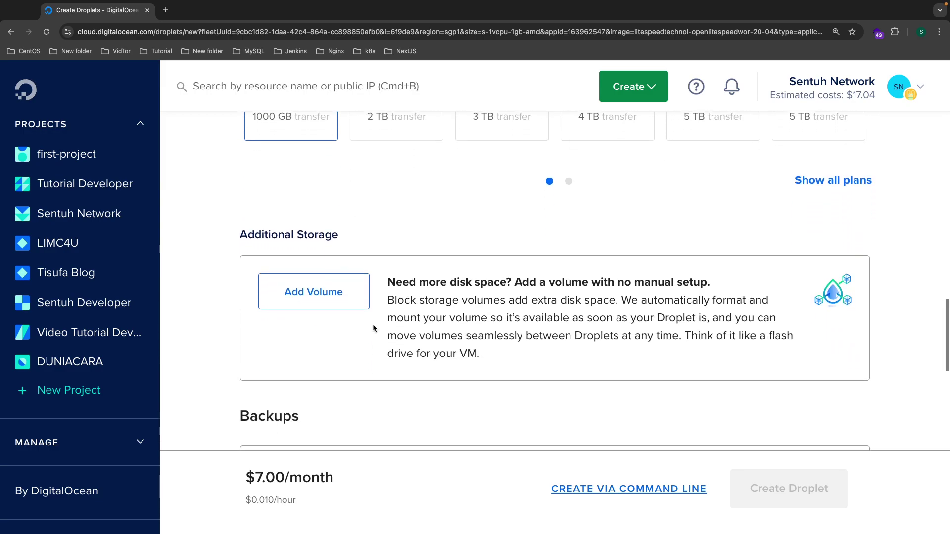
scroll(373, 326, down, 2)
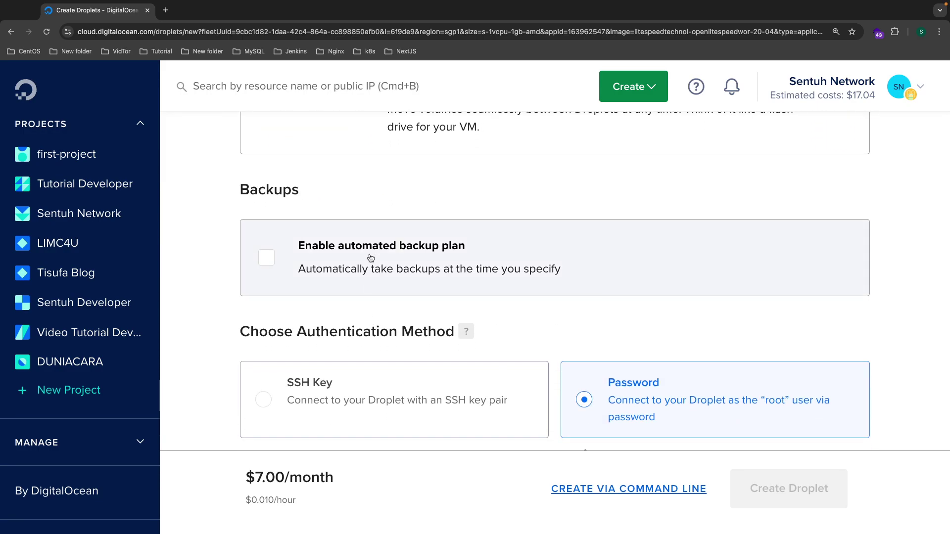
scroll(282, 304, down, 2)
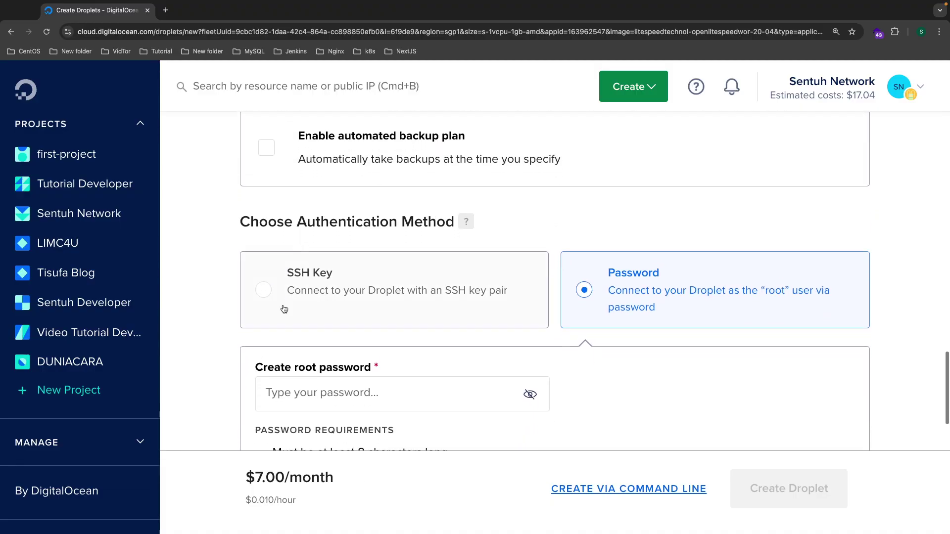
scroll(407, 310, down, 1)
click(317, 330)
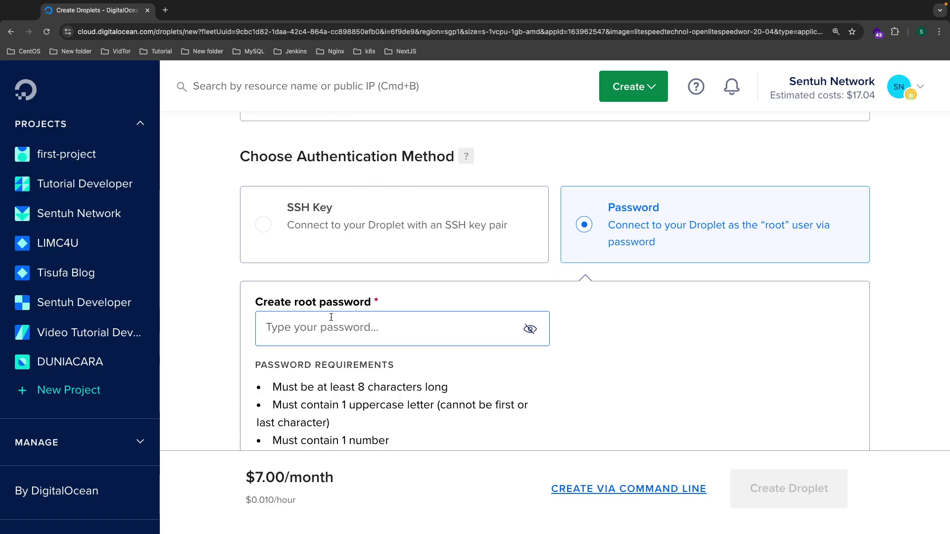
- Add an 'SSH Password:' line with the chosen password to the note
key(ctrl+Left)
click(534, 151)
key(Return)
key(Return)
key(Return)
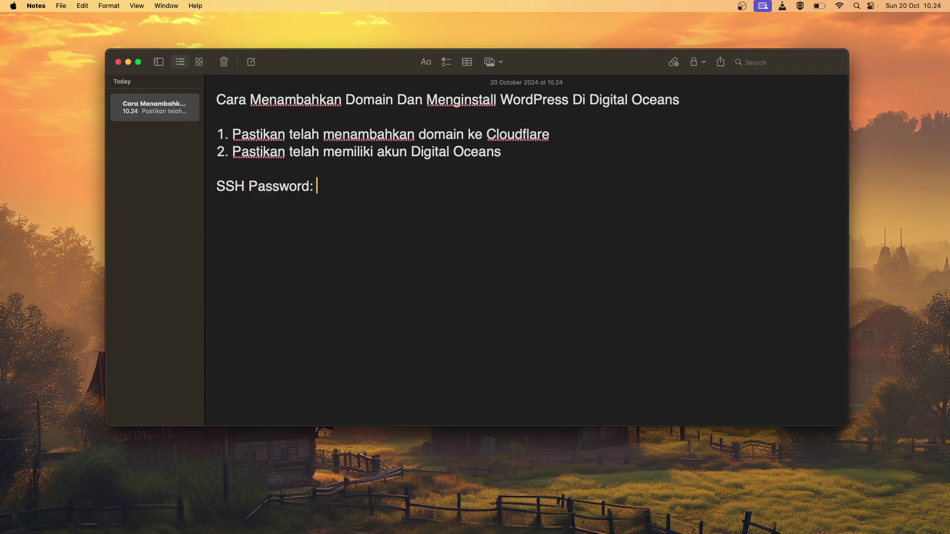
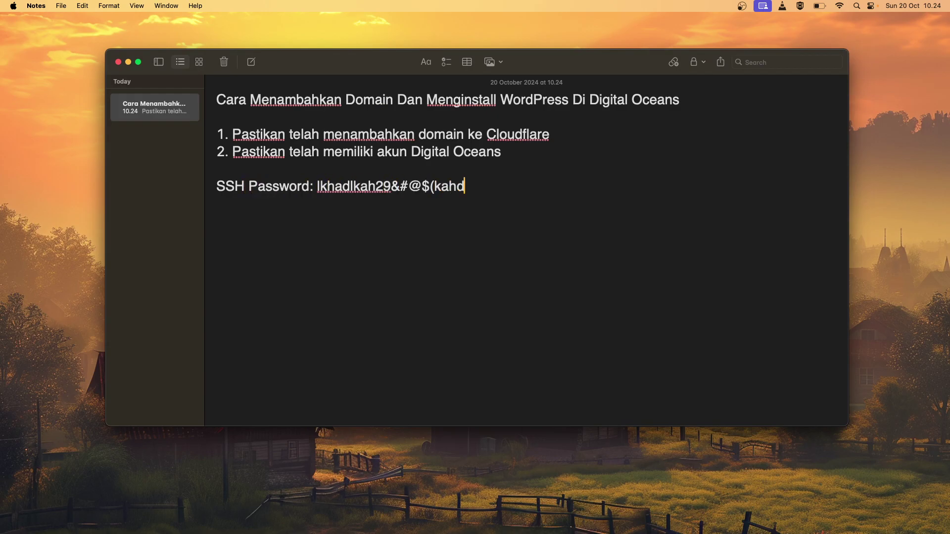
- Copy the password and return to the droplet's root password field
click(318, 187)
drag(318, 187, 499, 185)
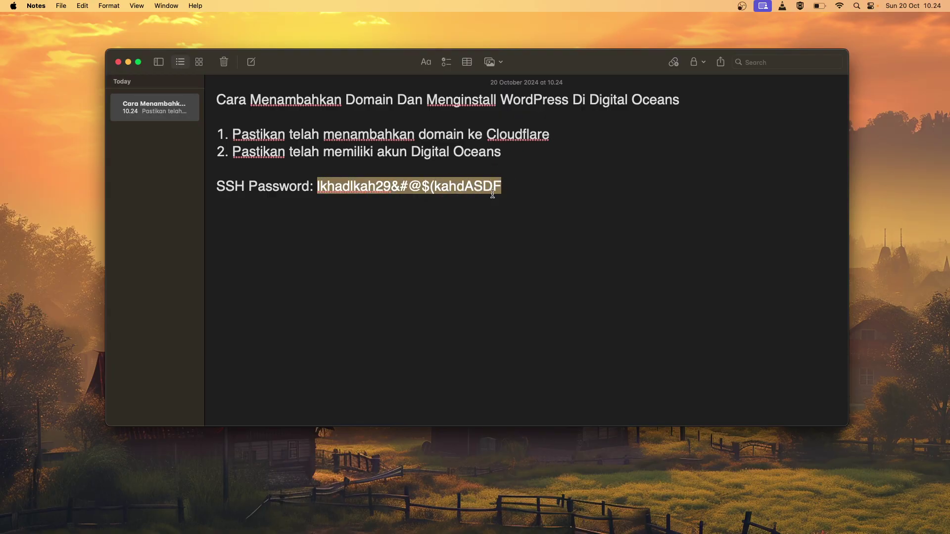
key(super+c)
key(super+Tab)
click(289, 330)
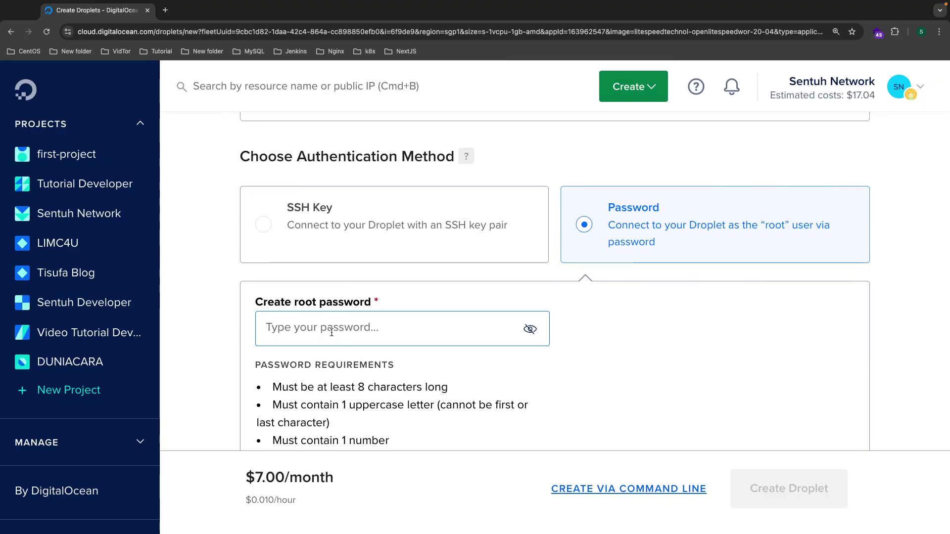
- Paste the root password and check it against the uppercase, number and final-character rules
key(super+v)
scroll(332, 333, down, 3)
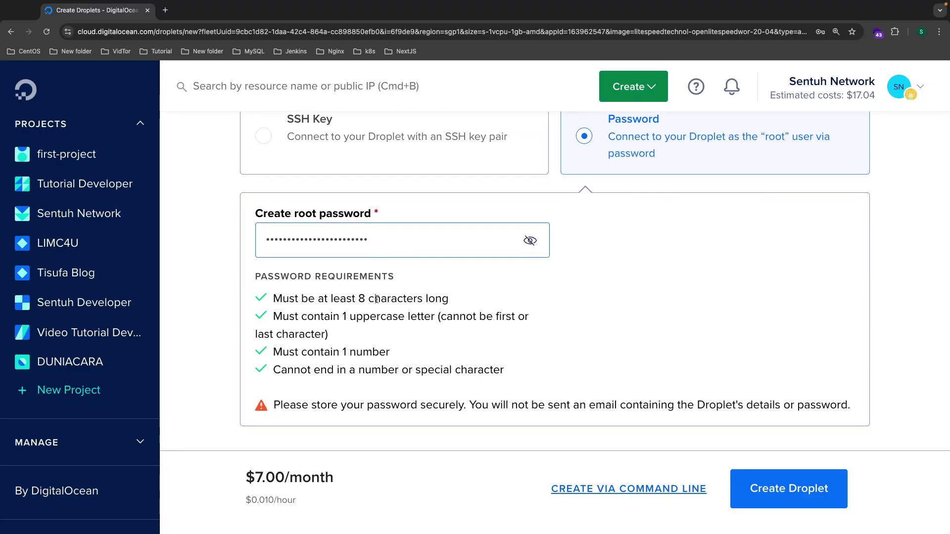
drag(333, 316, 409, 317)
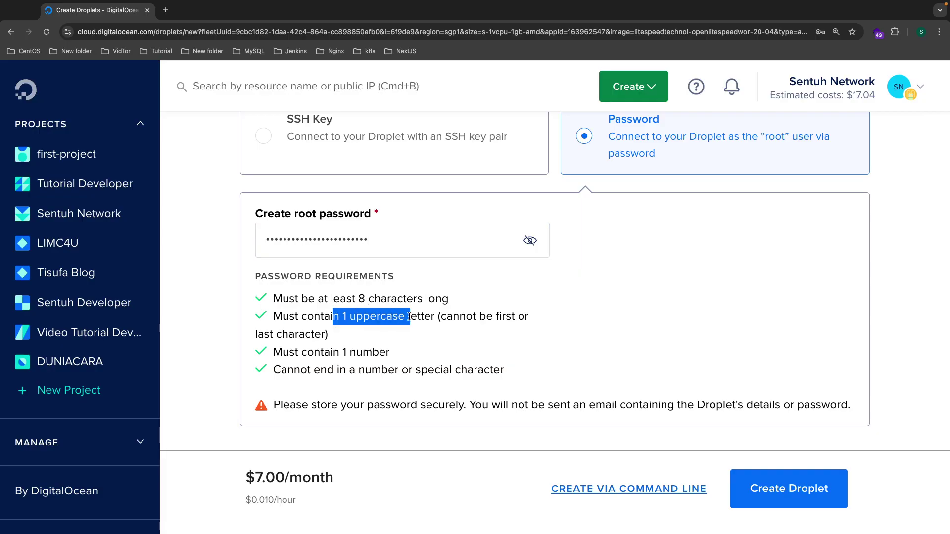
drag(330, 352, 417, 359)
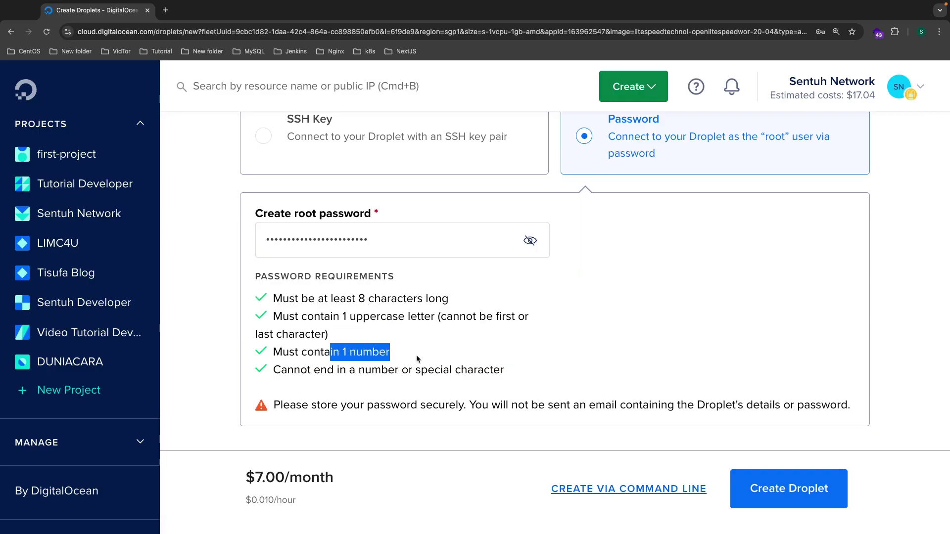
drag(335, 376, 449, 368)
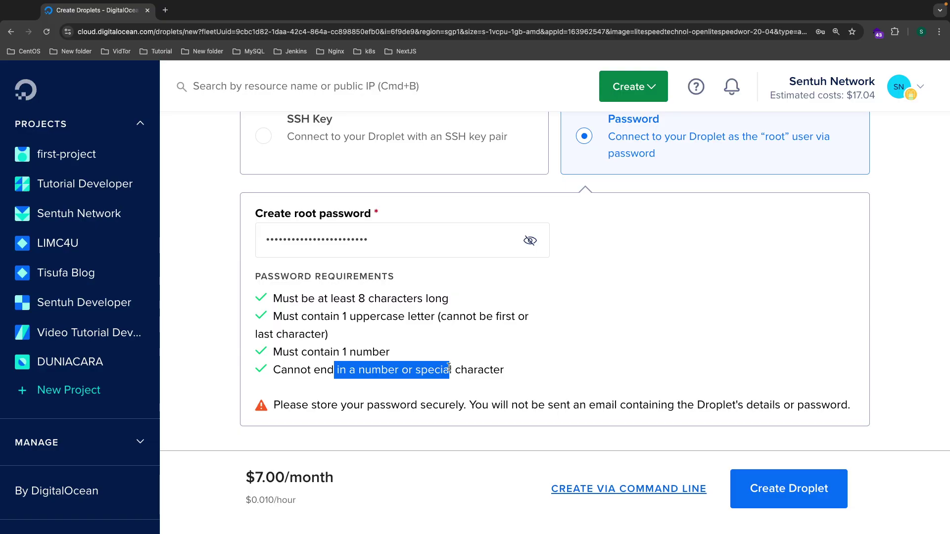
scroll(449, 368, down, 1)
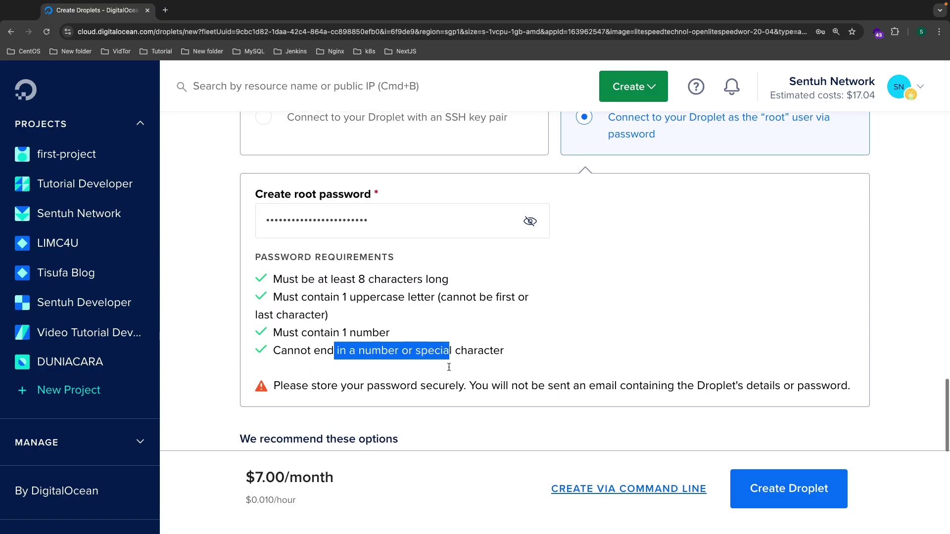
- Correct the root password by removing its trailing 1 so it meets every requirement
click(396, 222)
text(1)
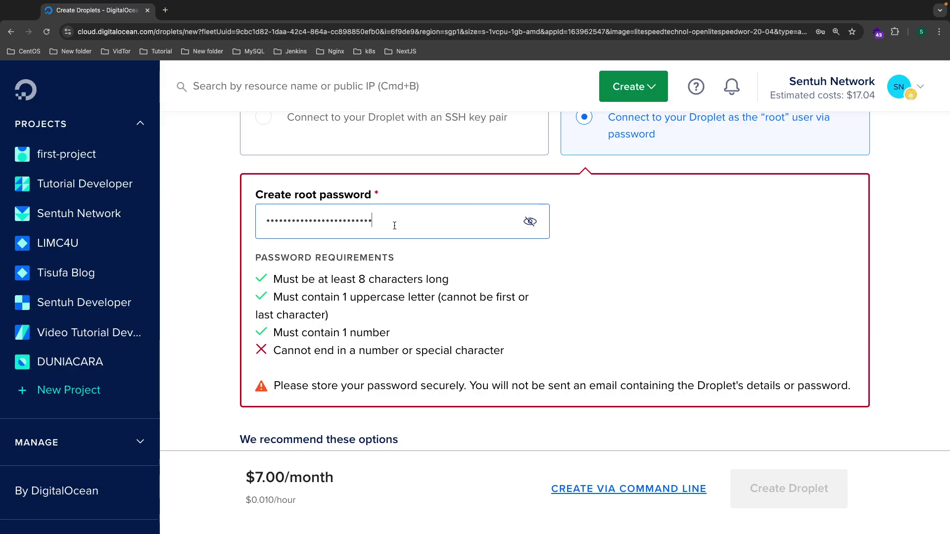
click(530, 221)
click(436, 213)
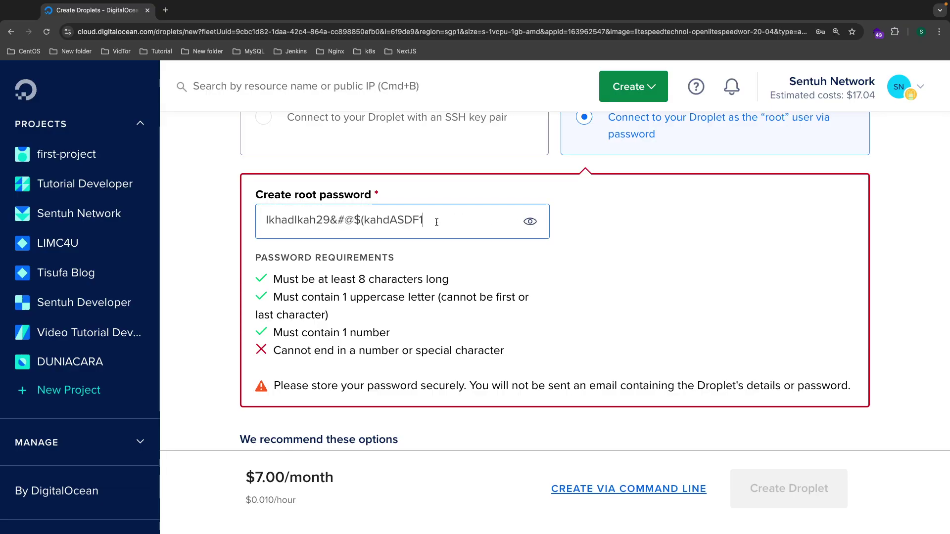
key(BackSpace)
key(super+a)
click(439, 220)
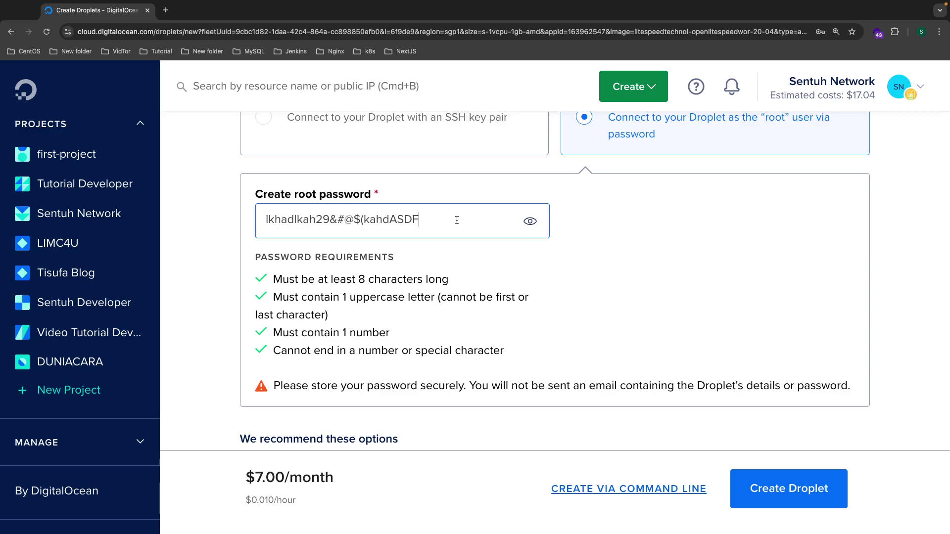
click(530, 222)
- Add the tag 'tutorial' to the droplet under Finalize Details
scroll(532, 300, down, 5)
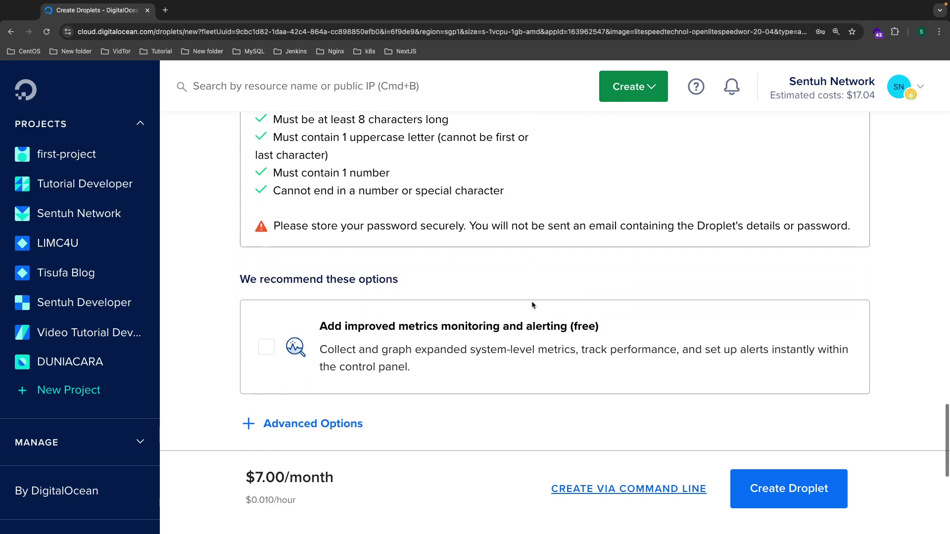
scroll(531, 302, down, 4)
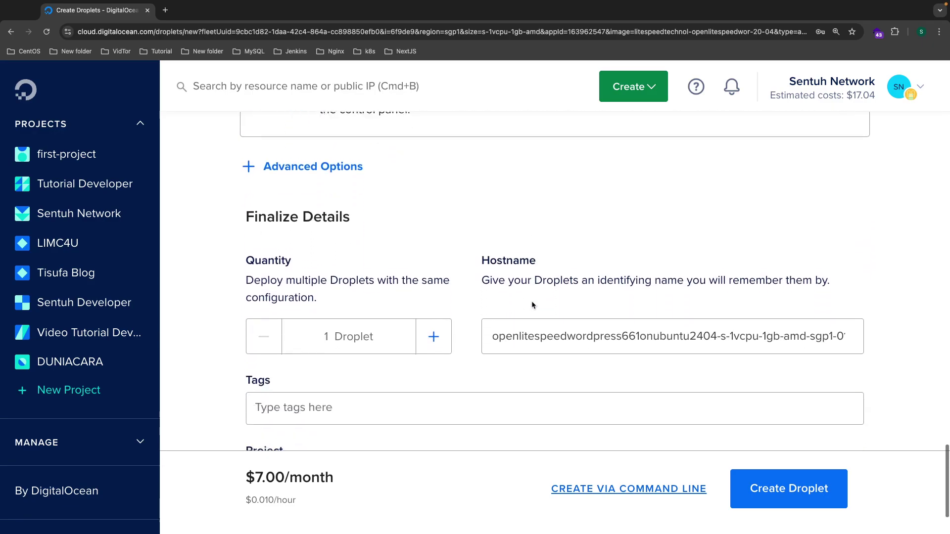
scroll(449, 329, down, 1)
click(406, 308)
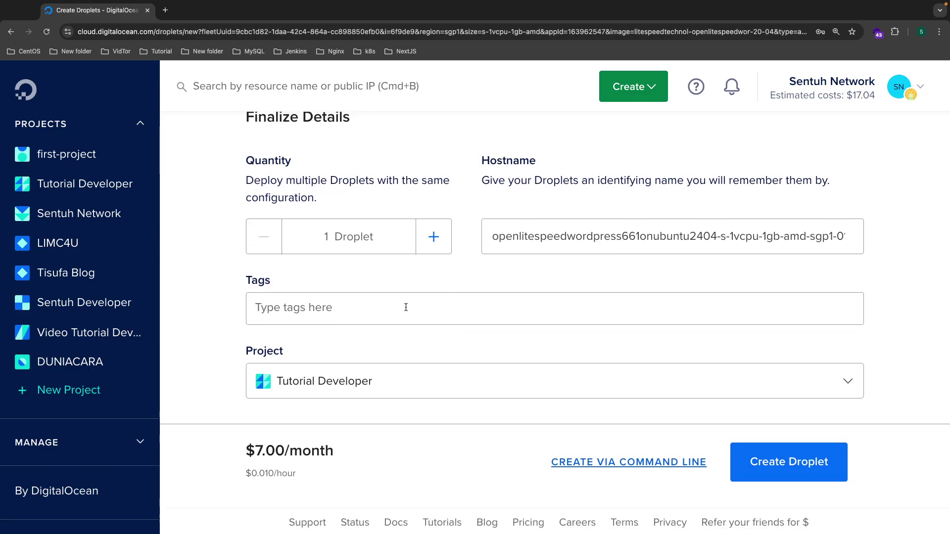
text(tutoria)
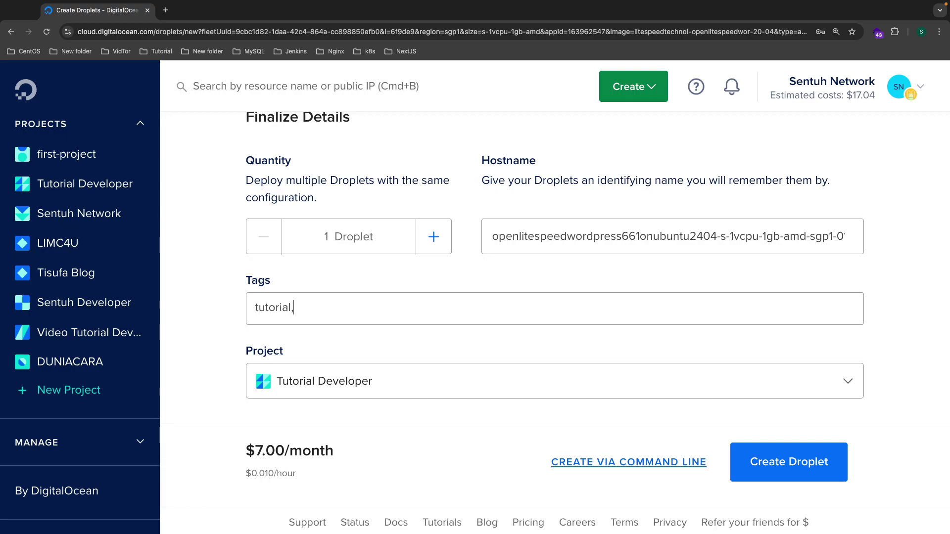
text(l)
key(Return)
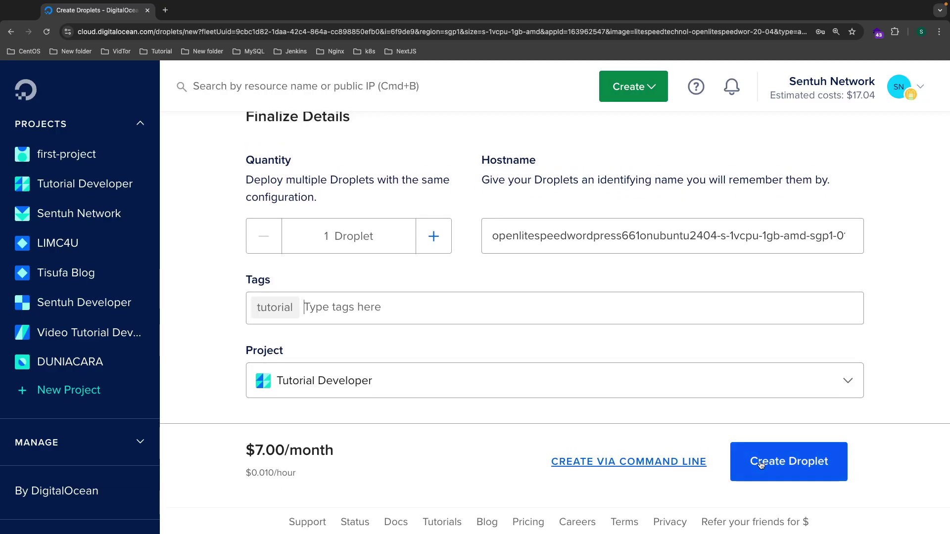
- Create the droplet with the configured settings
click(773, 472)
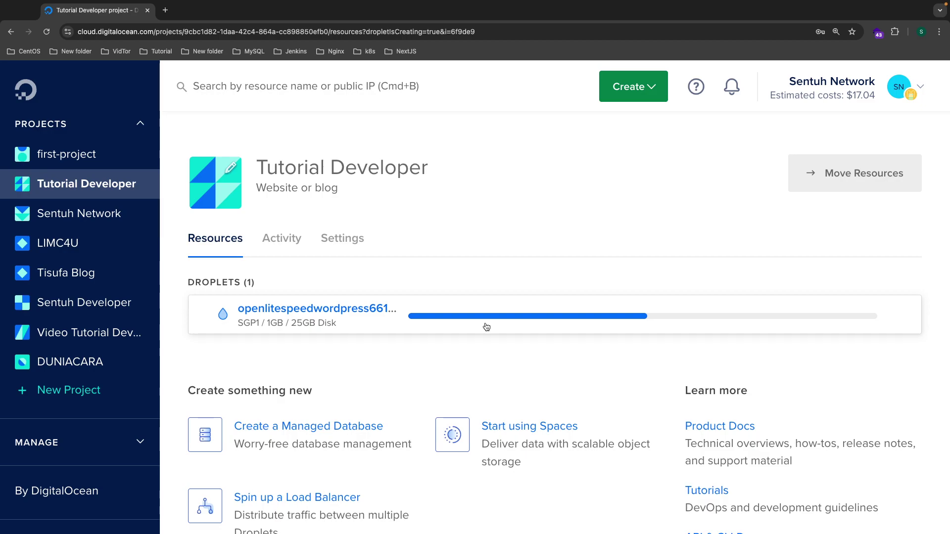
scroll(486, 327, down, 5)
scroll(487, 327, up, 4)
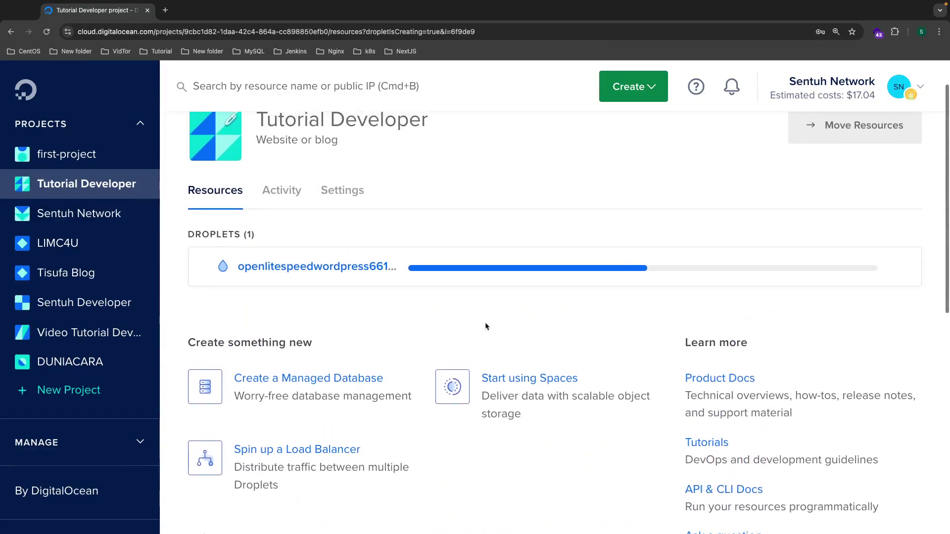
scroll(485, 326, up, 2)
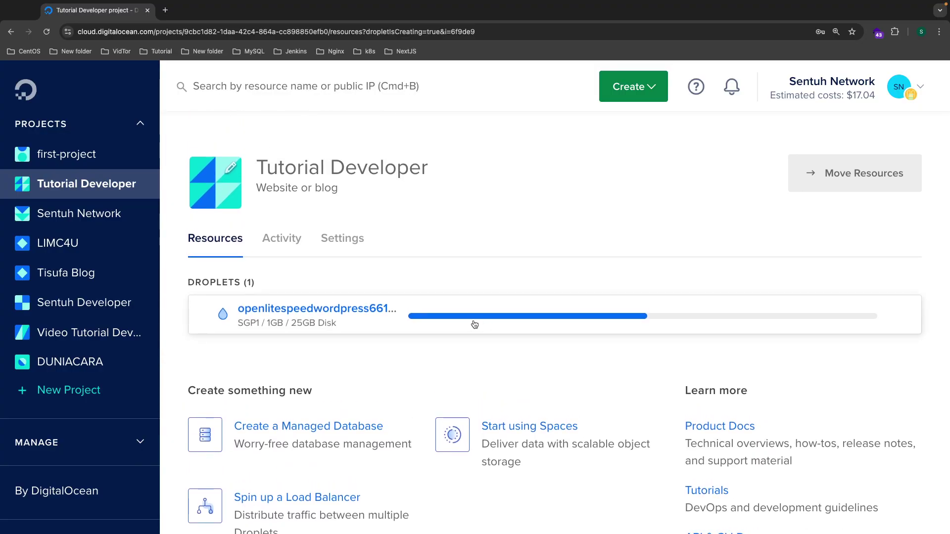
- View the new droplet's page, then return to Tutorial Developer, where it runs at 104.248.149.229
click(364, 313)
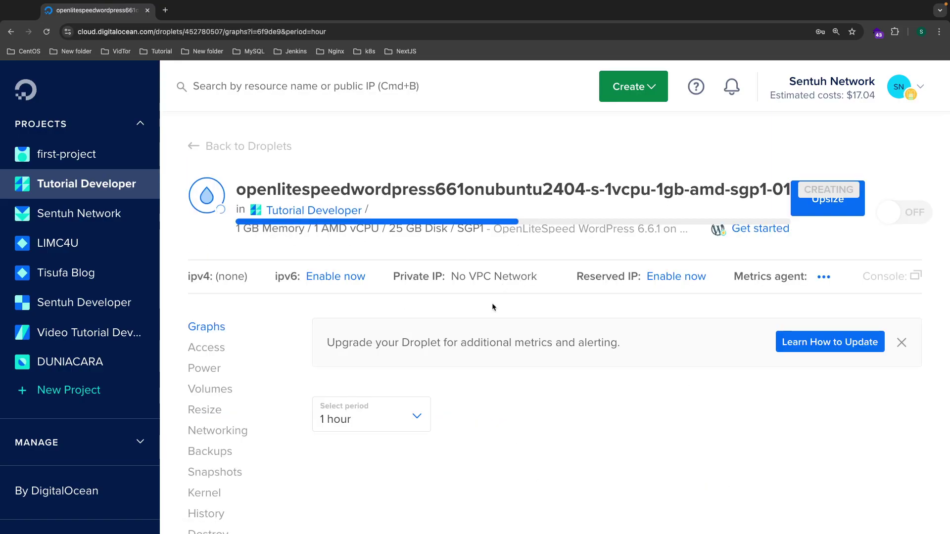
scroll(487, 318, down, 7)
scroll(487, 320, up, 7)
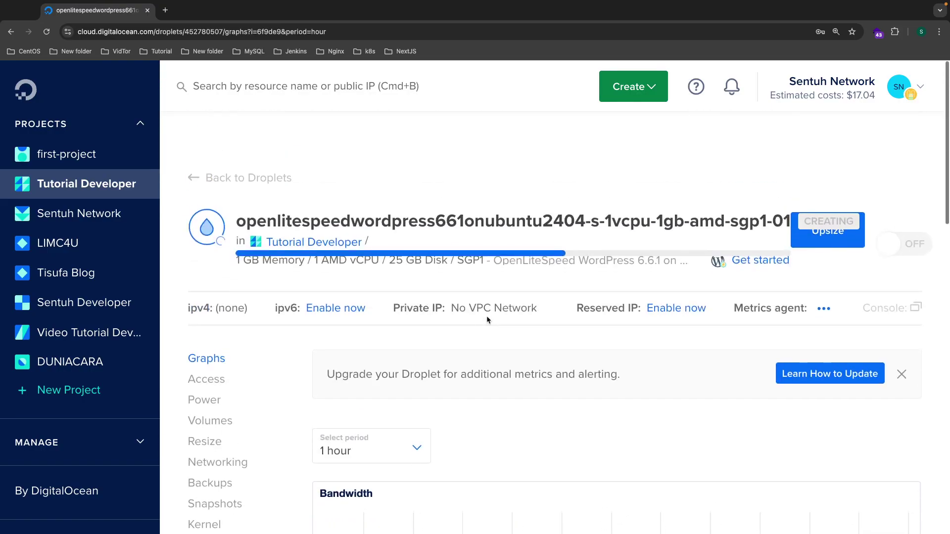
click(196, 152)
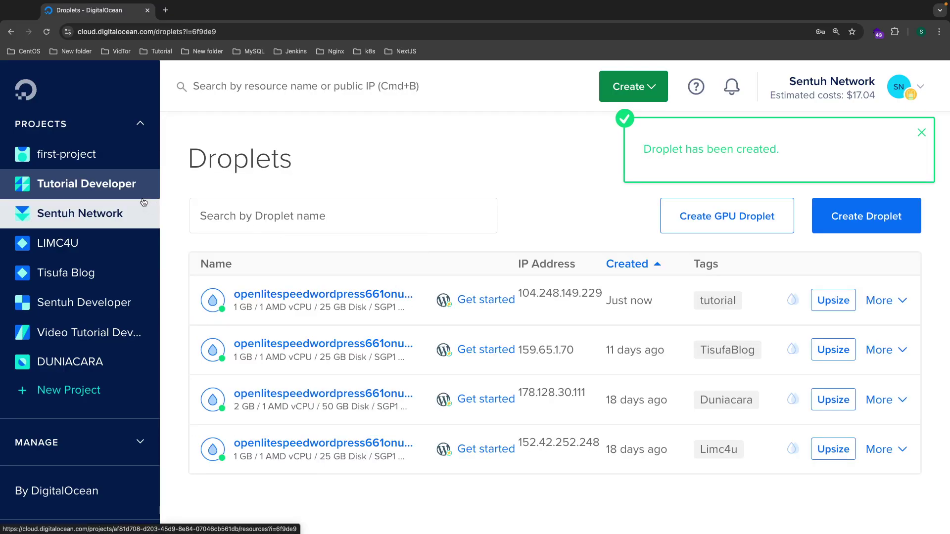
click(110, 184)
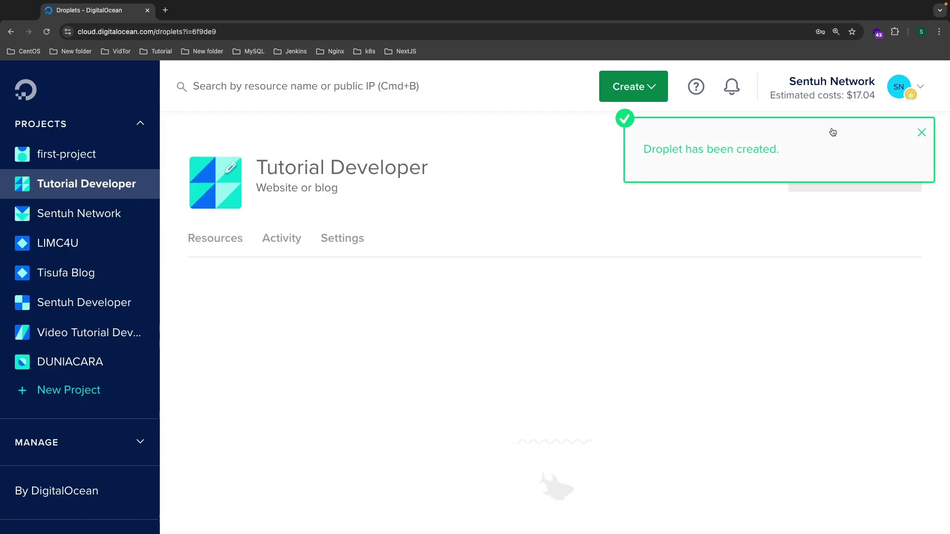
click(921, 132)
scroll(615, 272, down, 1)
mouse_move(446, 315)
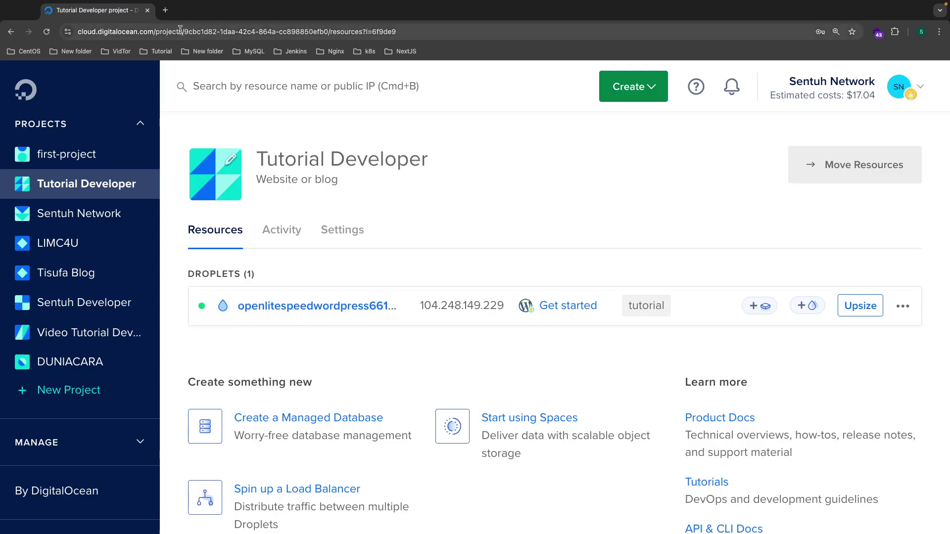
- Load 104.248.149.229 in a new tab, showing the prompt to configure WordPress over SSH
click(166, 11)
text(104.248.149.229)
key(Return)
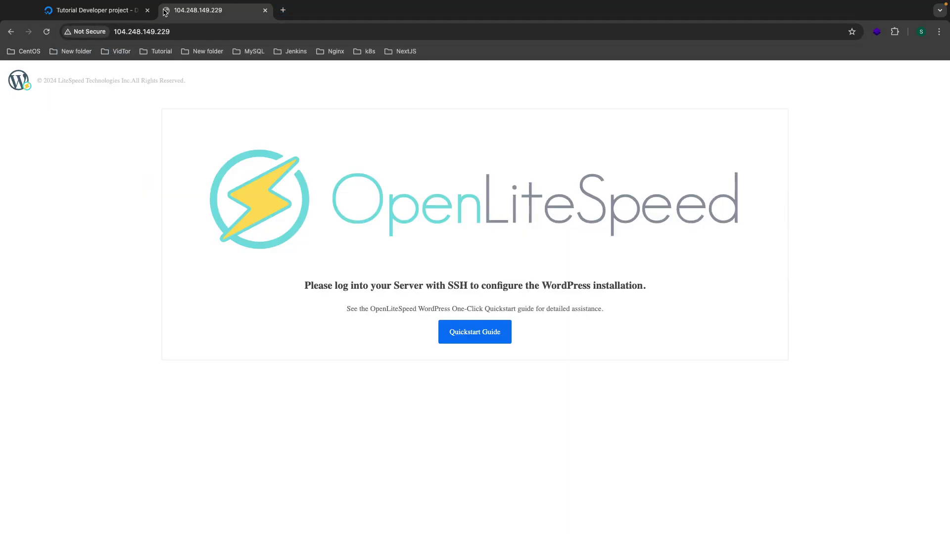
click(112, 33)
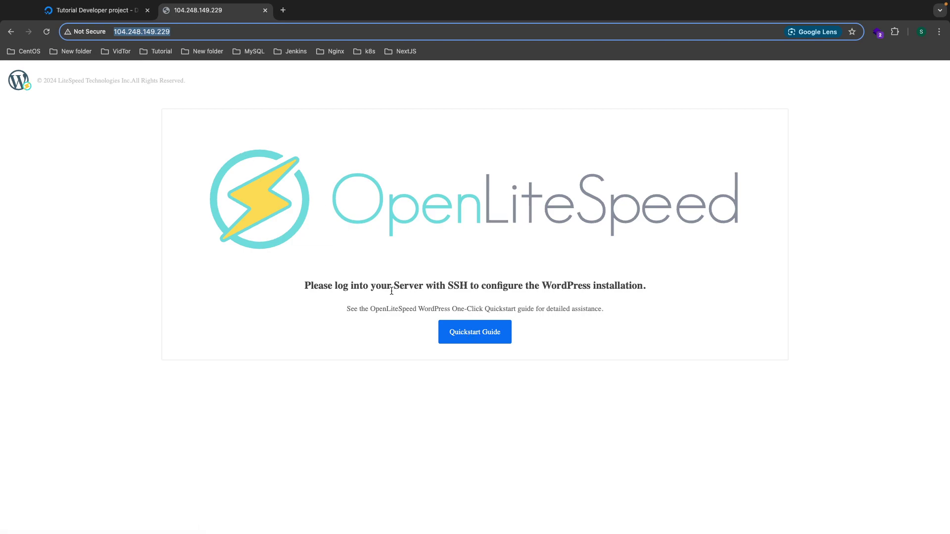
drag(302, 286, 637, 281)
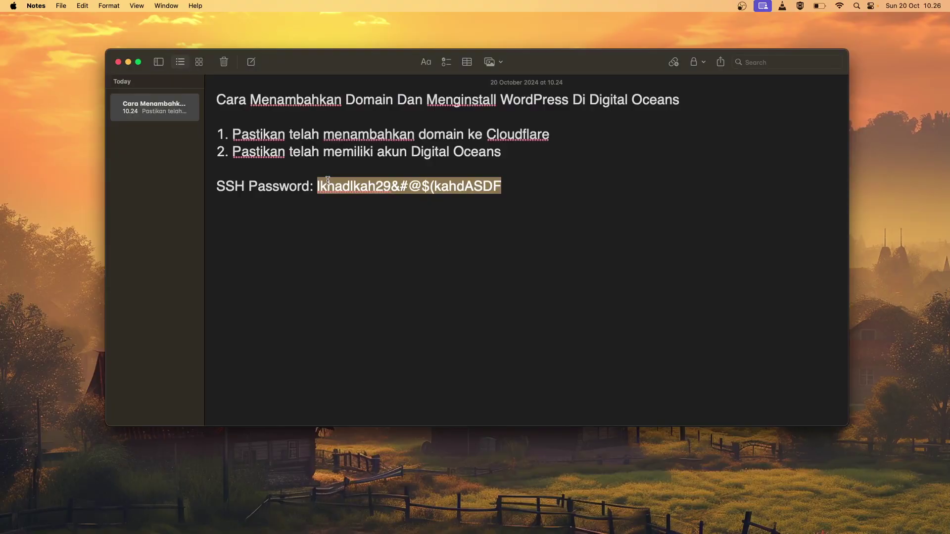
drag(315, 187, 523, 177)
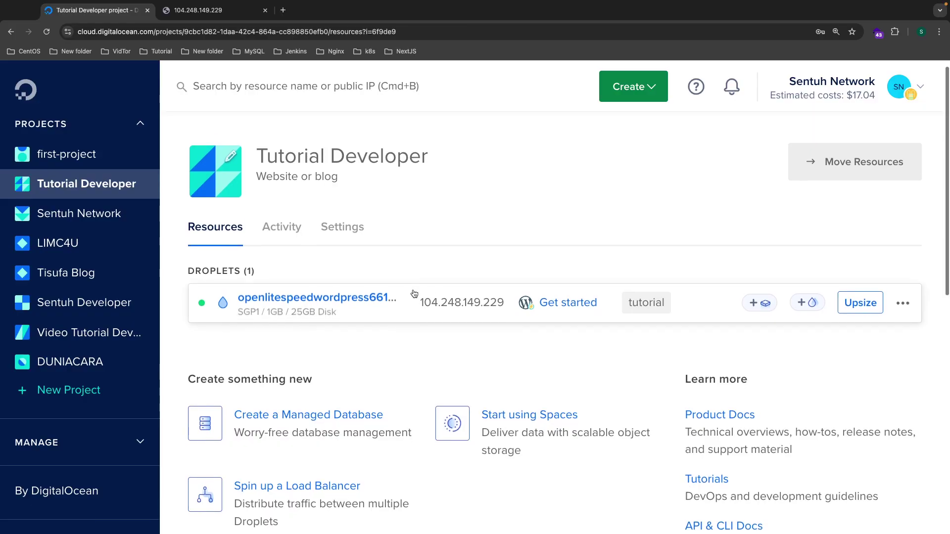
- Open the WordPress droplet's details and review its graphs
scroll(413, 294, down, 3)
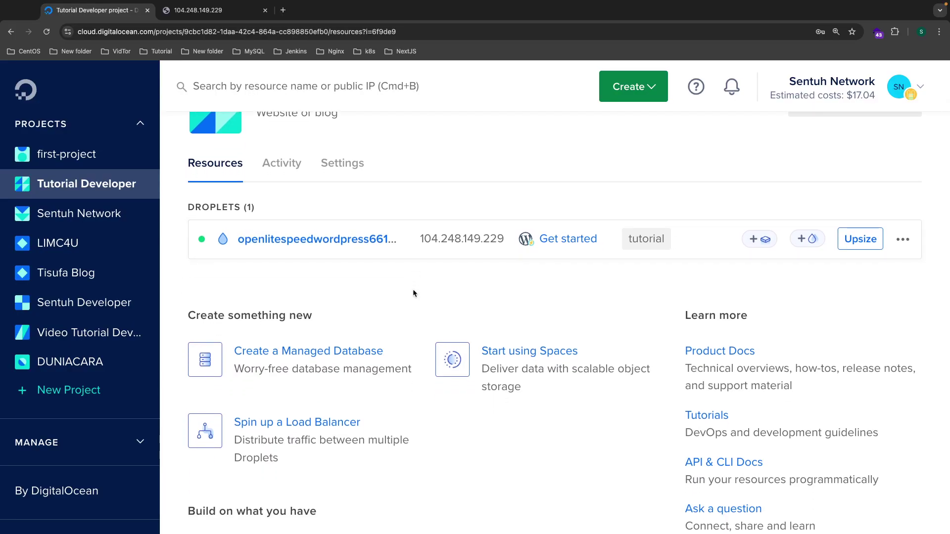
click(300, 241)
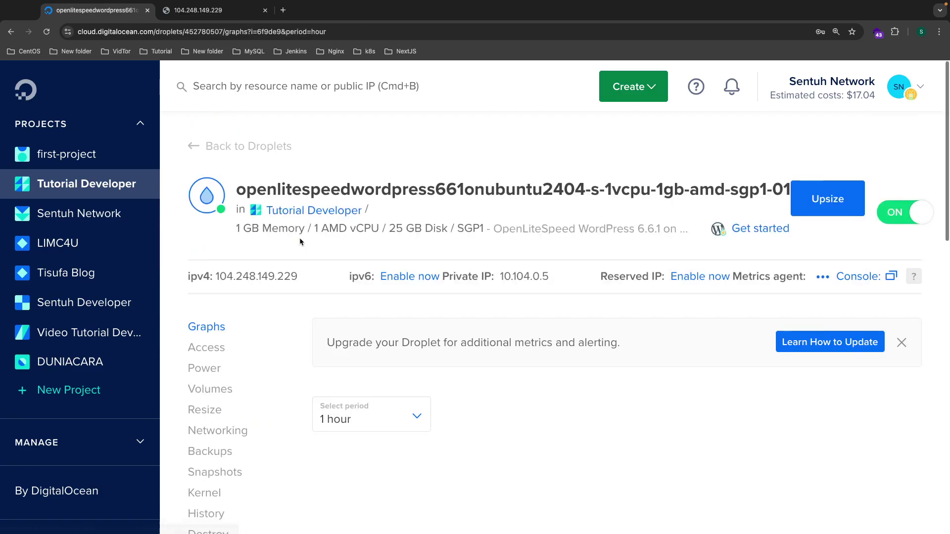
scroll(407, 334, down, 3)
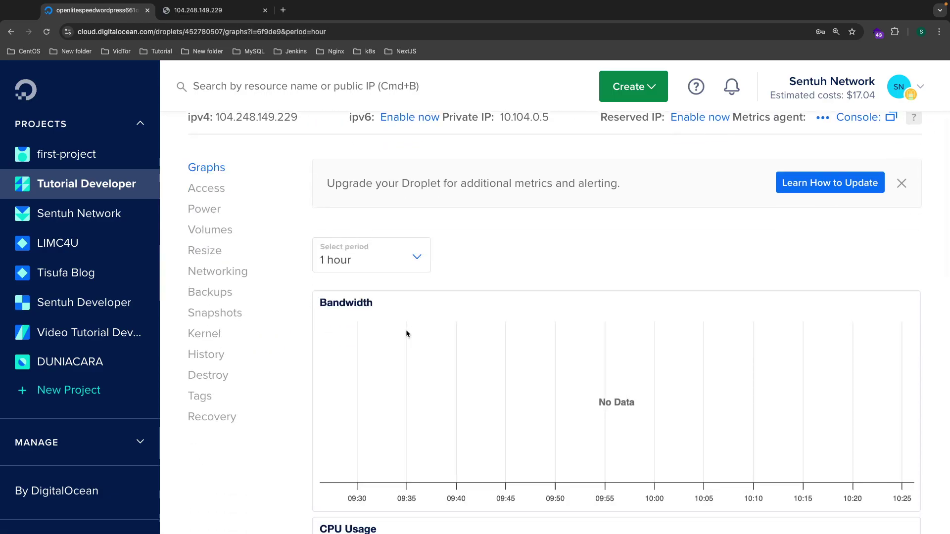
scroll(406, 333, up, 3)
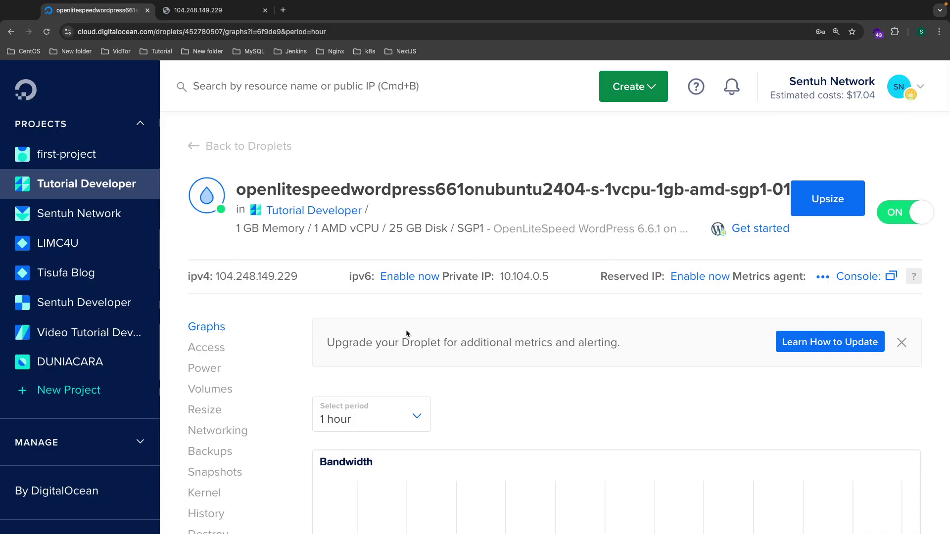
scroll(406, 330, down, 9)
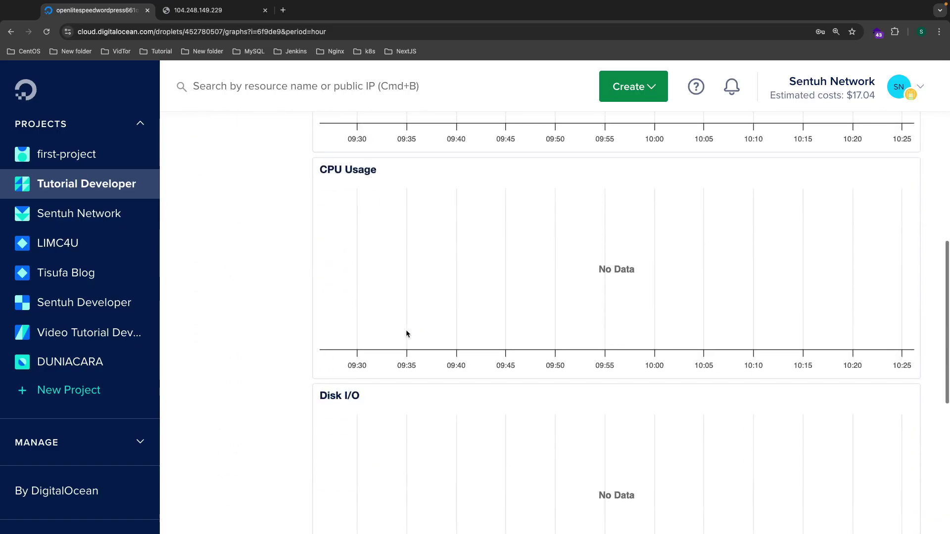
scroll(406, 329, up, 10)
scroll(332, 325, down, 2)
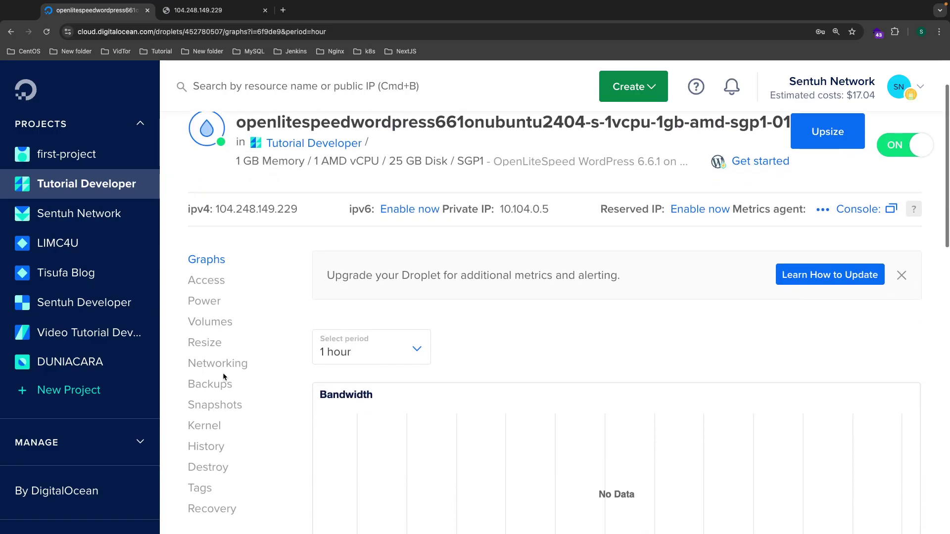
- Check the droplet's networking details, then view the Tutorial Developer project's resources
click(218, 370)
scroll(479, 386, down, 5)
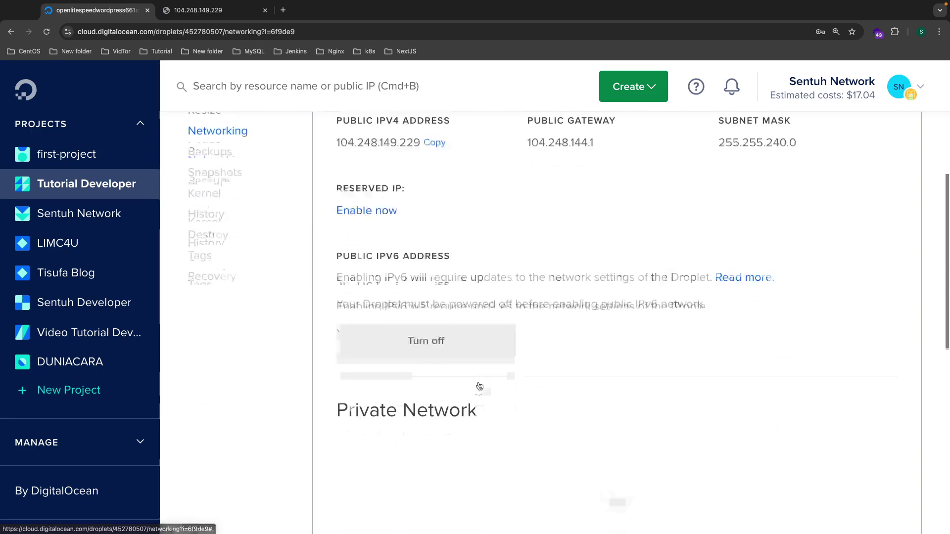
scroll(479, 385, down, 8)
scroll(483, 382, up, 12)
scroll(256, 409, down, 1)
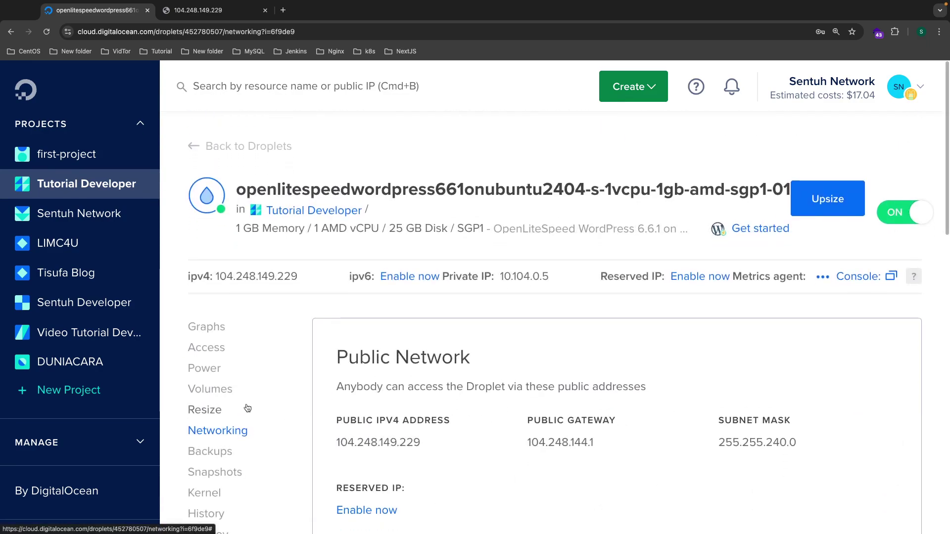
scroll(237, 404, up, 1)
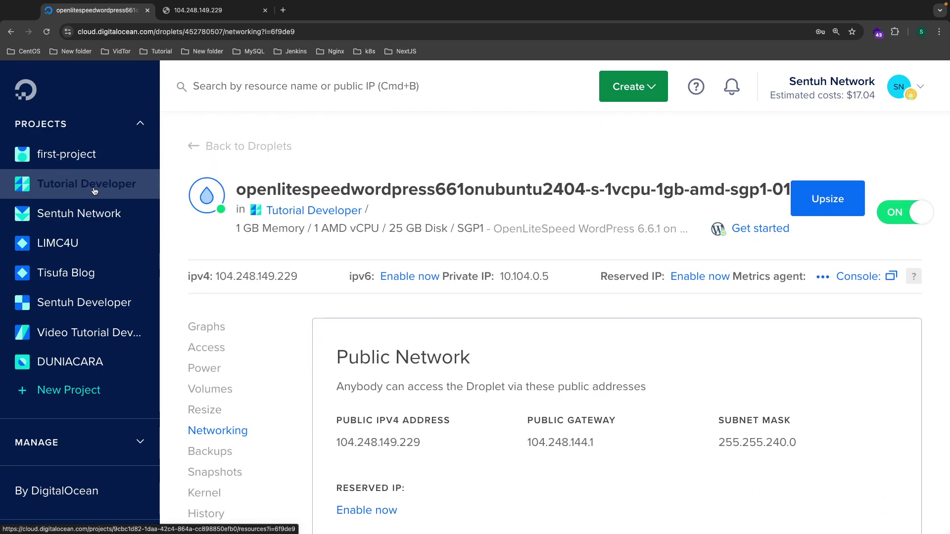
click(94, 190)
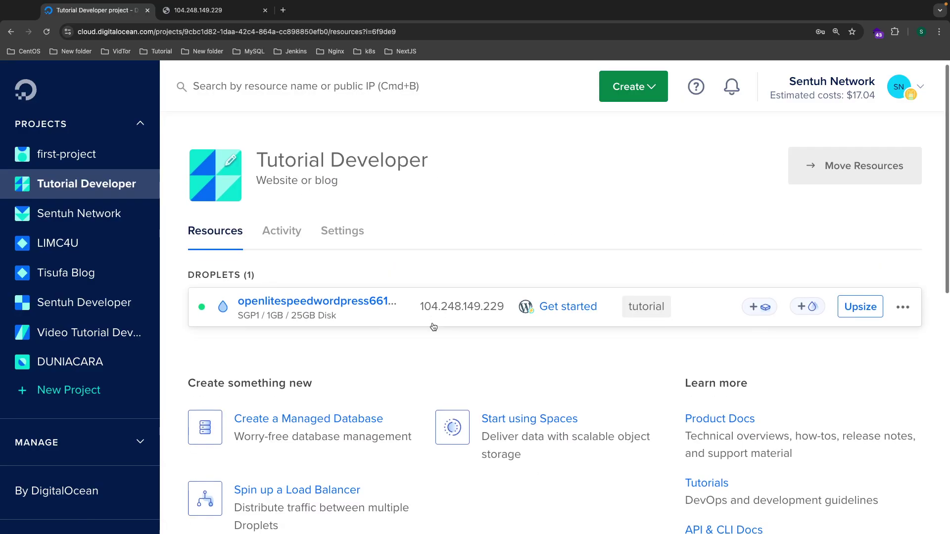
scroll(432, 325, down, 2)
scroll(870, 247, up, 2)
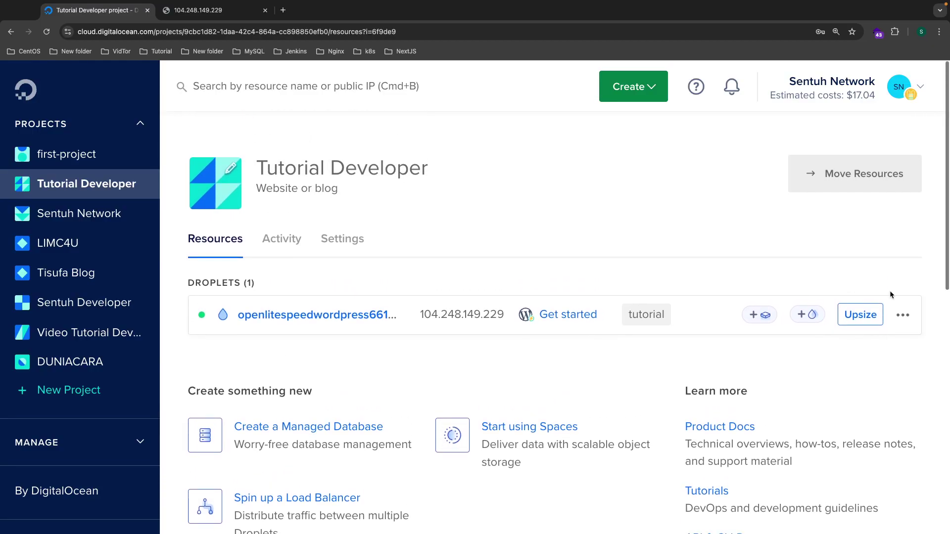
- Choose Add a domain from the WordPress droplet's menu and focus the empty domain field
click(902, 316)
scroll(890, 297, down, 1)
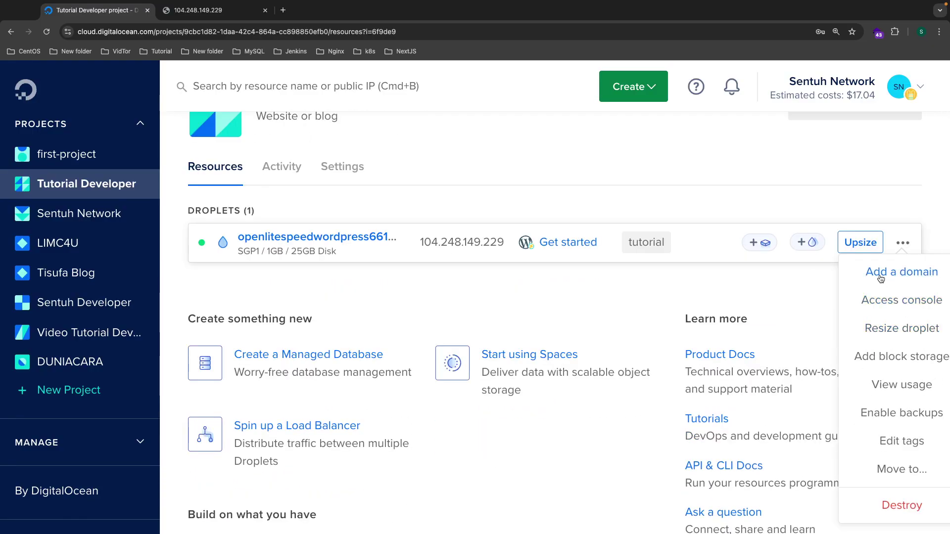
click(343, 311)
scroll(343, 311, up, 1)
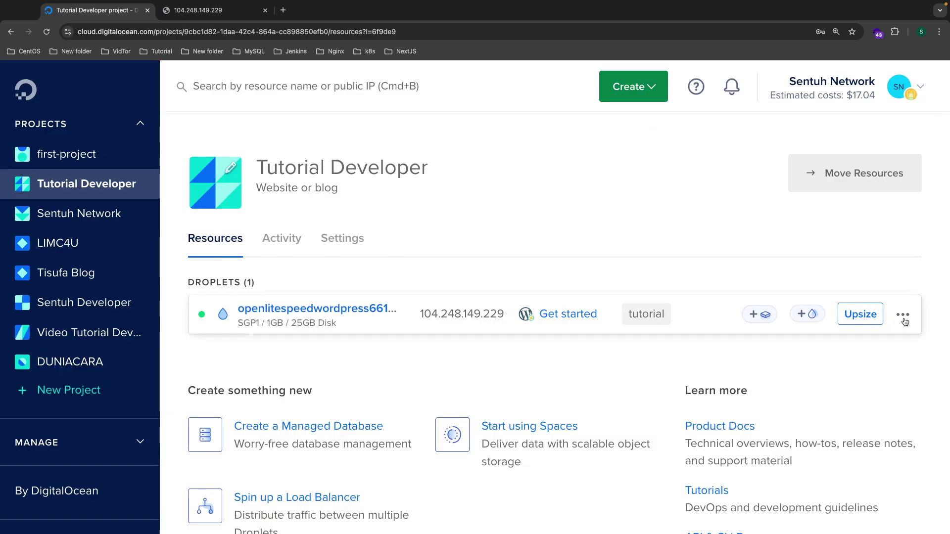
scroll(905, 318, down, 1)
click(886, 275)
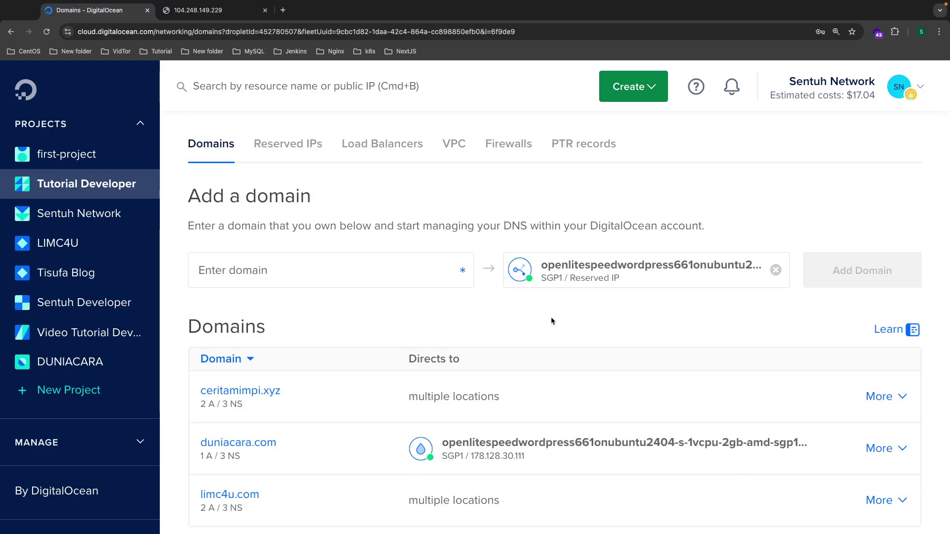
click(365, 276)
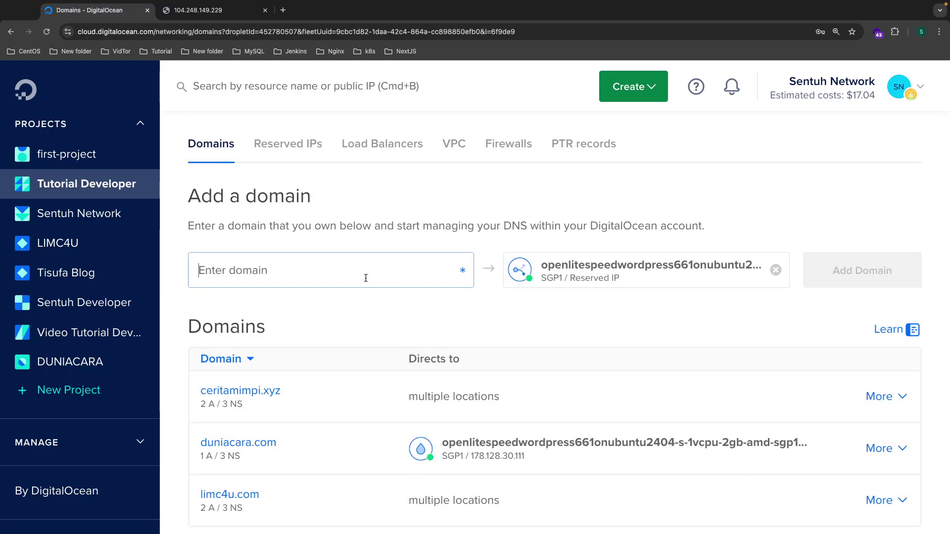
- Log in to Cloudflare, copy videotutorial.dev from its dashboard and paste it into DigitalOcean's domain field
key(ctrl+Right)
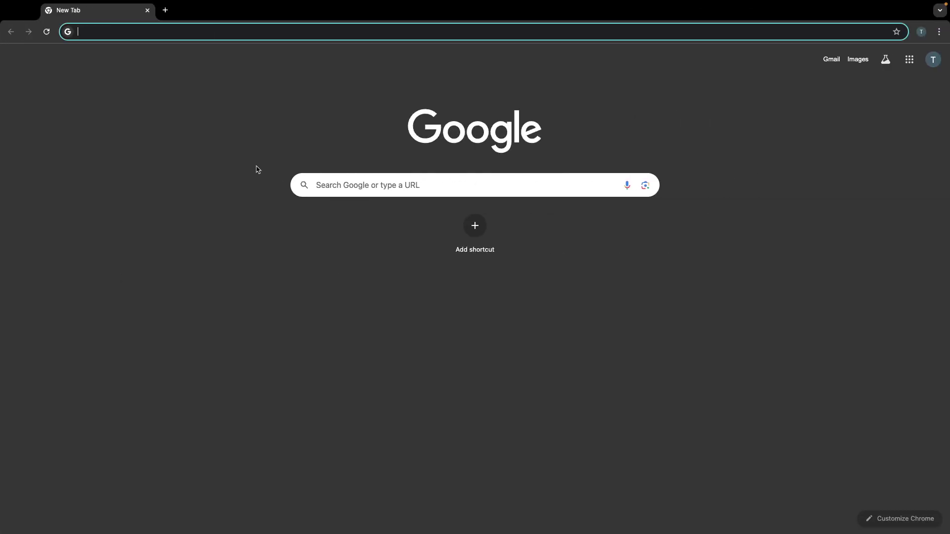
text(clo)
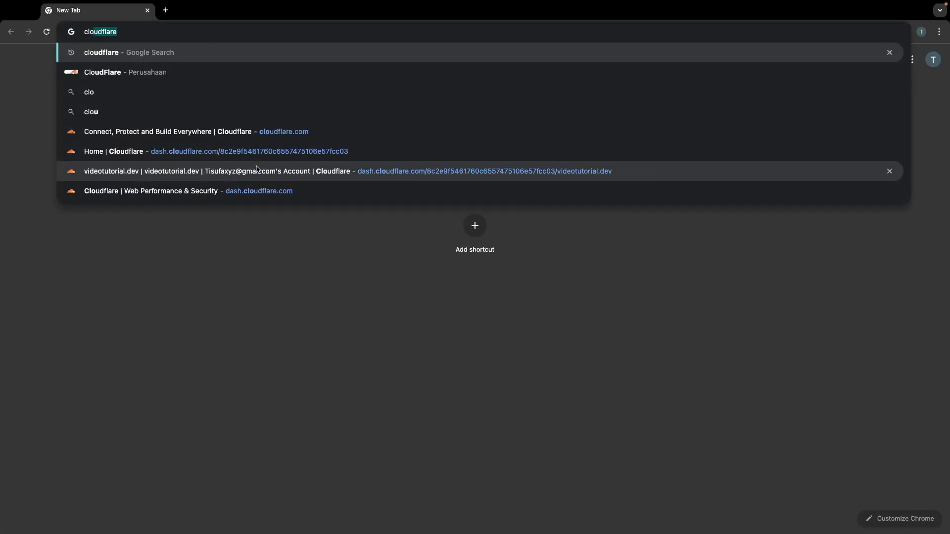
key(Return)
click(165, 153)
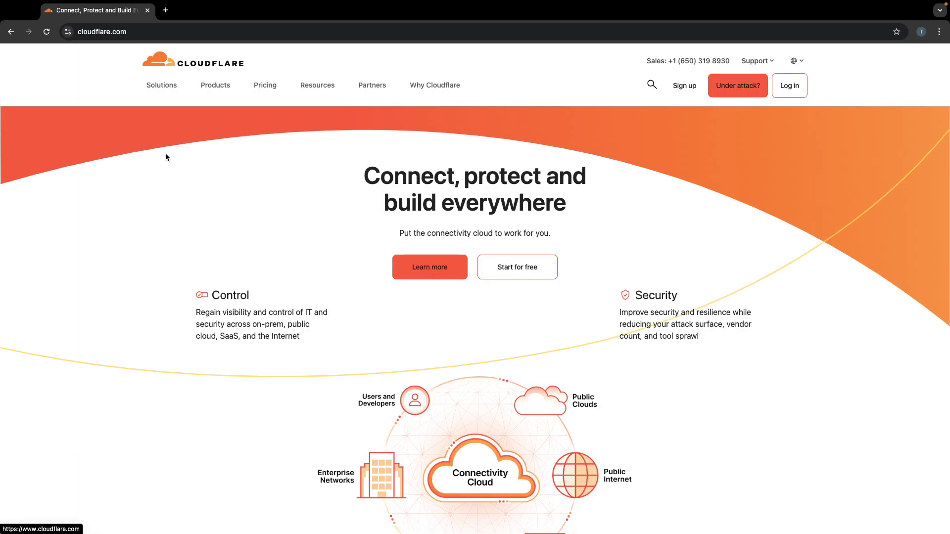
click(789, 86)
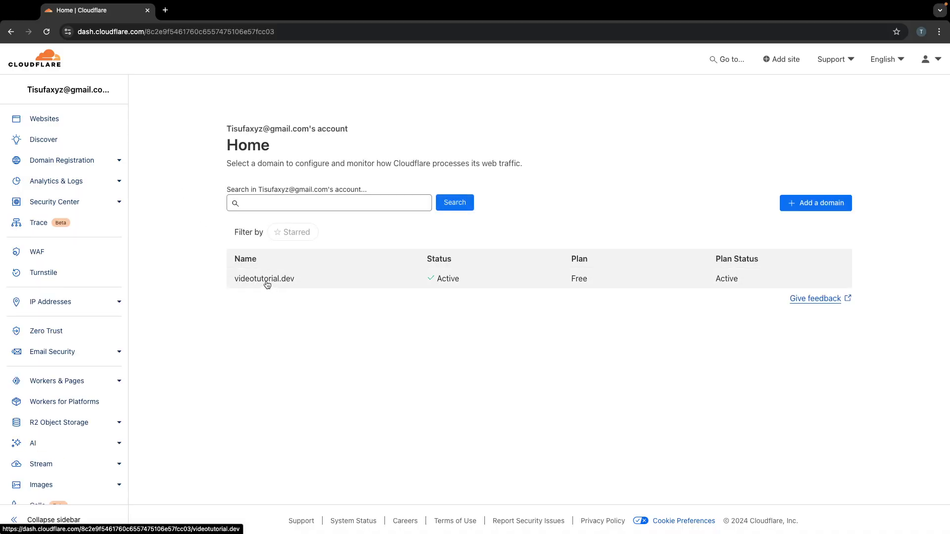
click(261, 280)
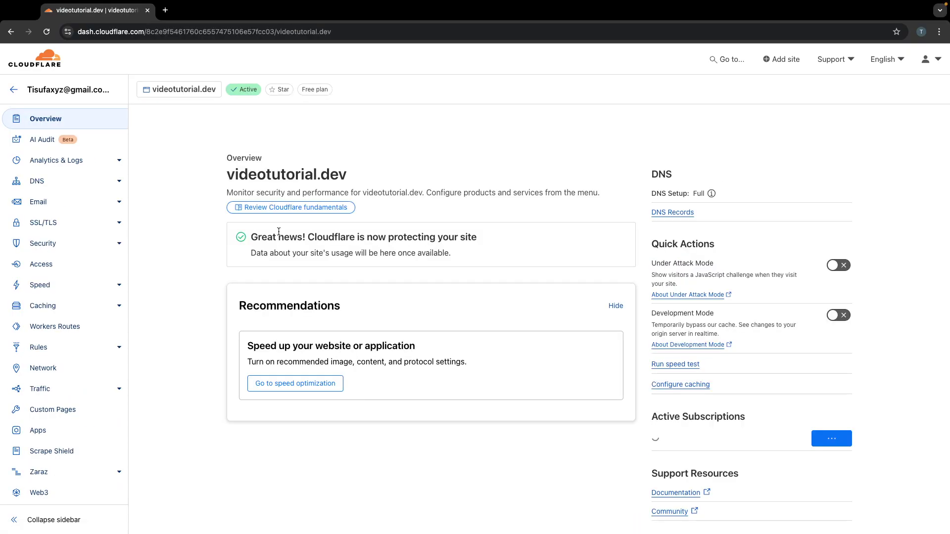
triple_click(269, 180)
key(super+c)
key(ctrl+Left)
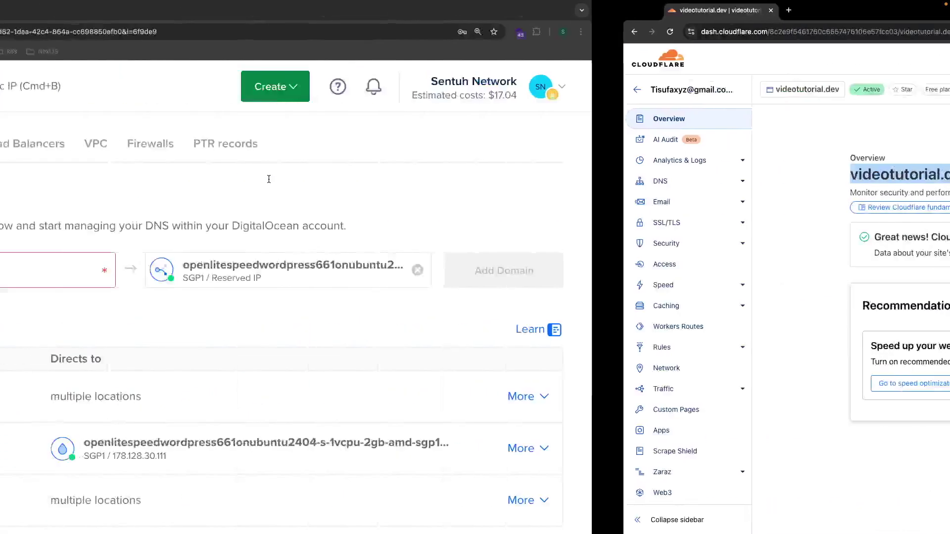
key(super+v)
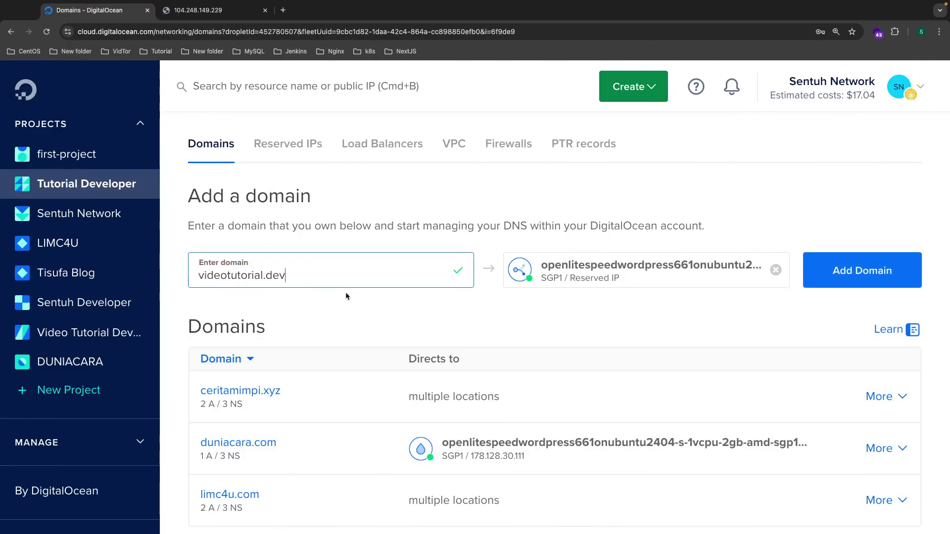
- Add videotutorial.dev, review its NS records and A record to 104.248.149.229, then return to Cloudflare
scroll(613, 319, down, 2)
scroll(693, 296, up, 1)
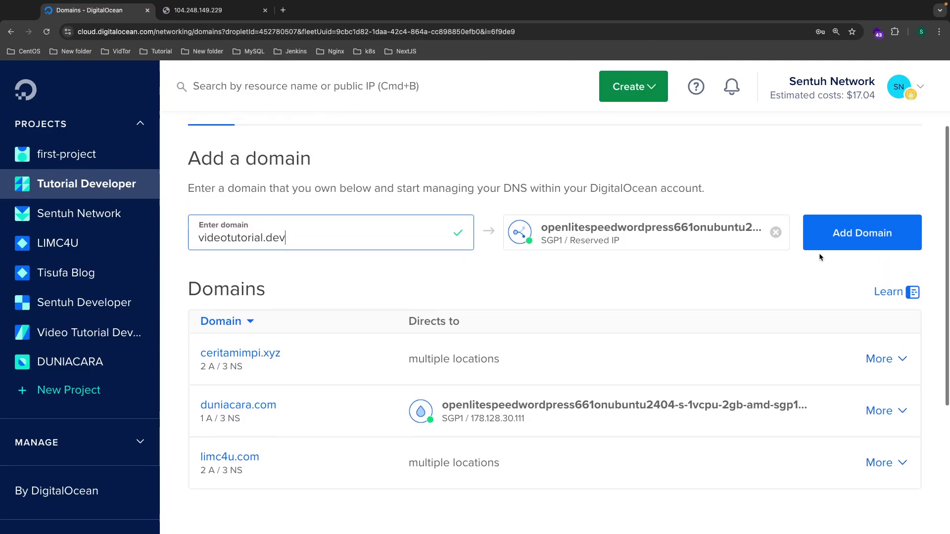
click(839, 250)
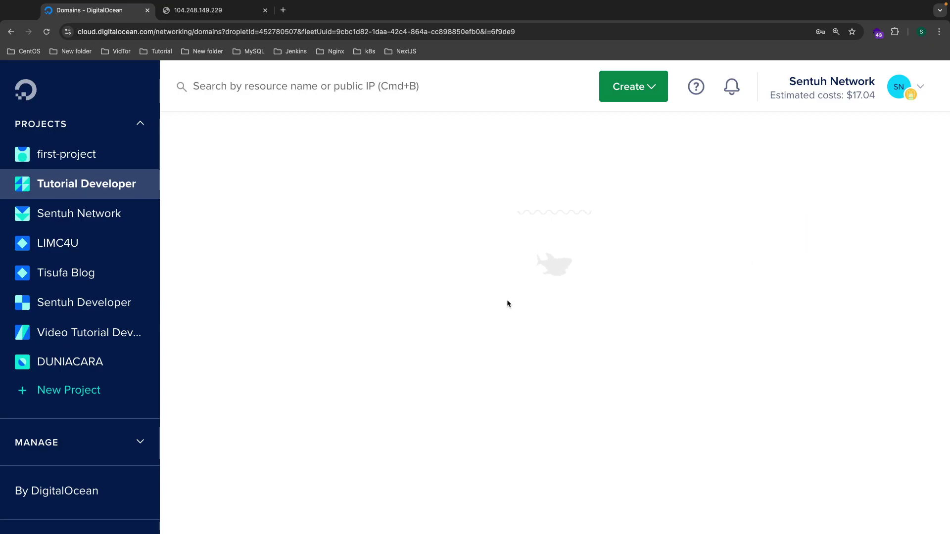
scroll(496, 379, down, 6)
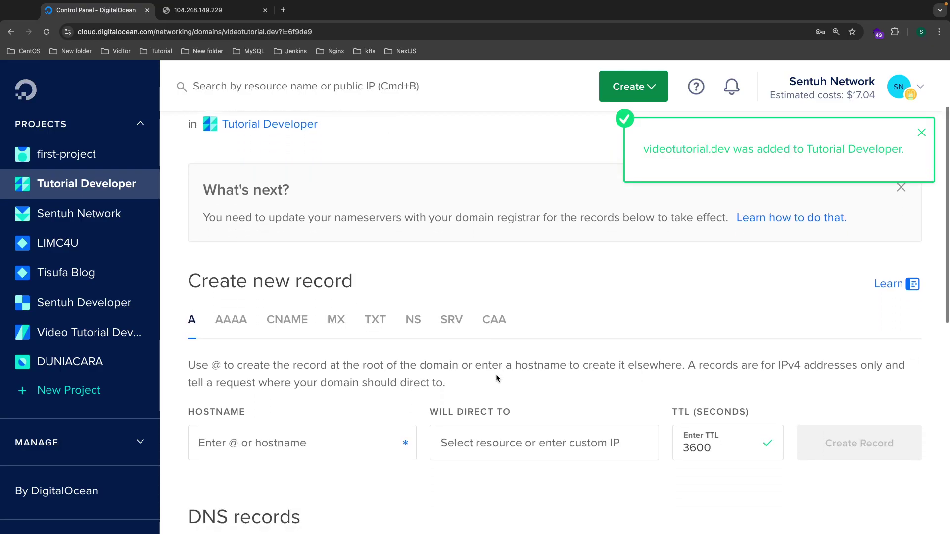
scroll(496, 375, down, 2)
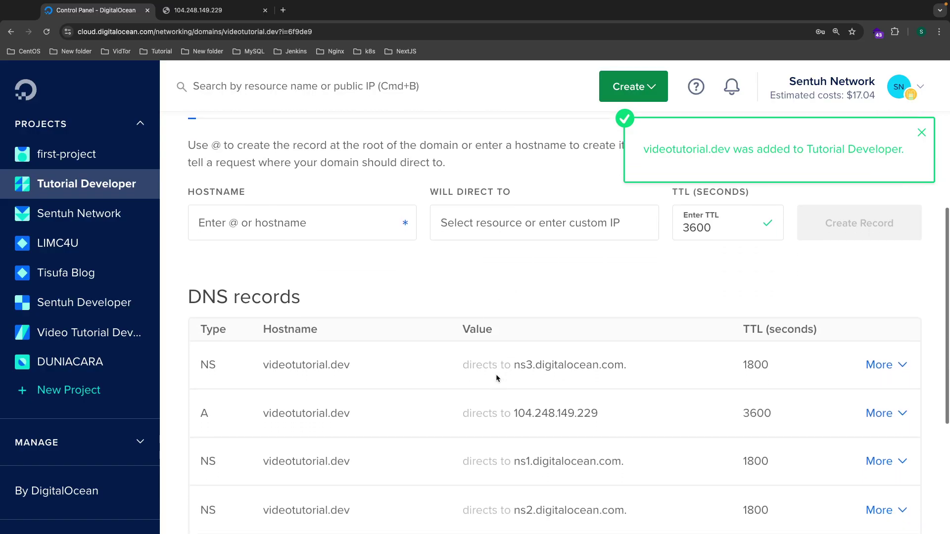
scroll(364, 398, up, 1)
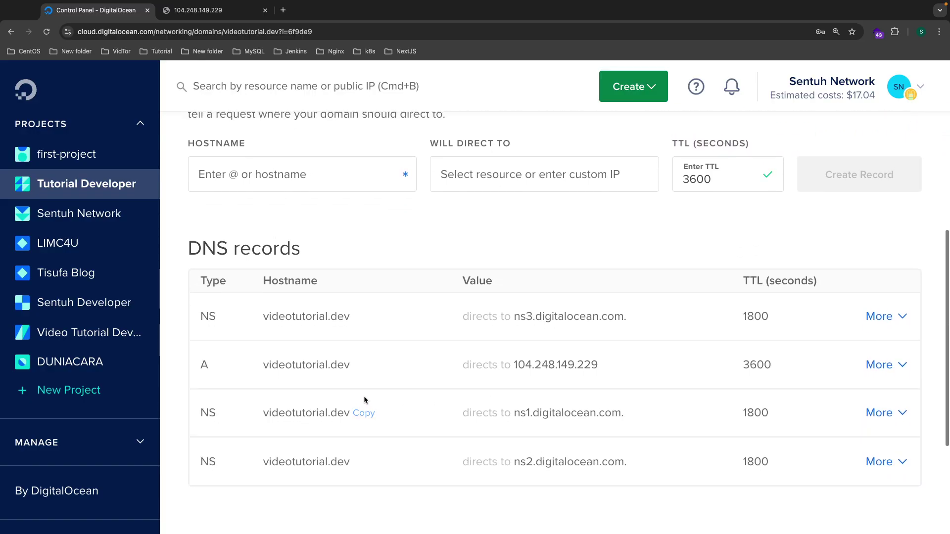
drag(261, 320, 352, 317)
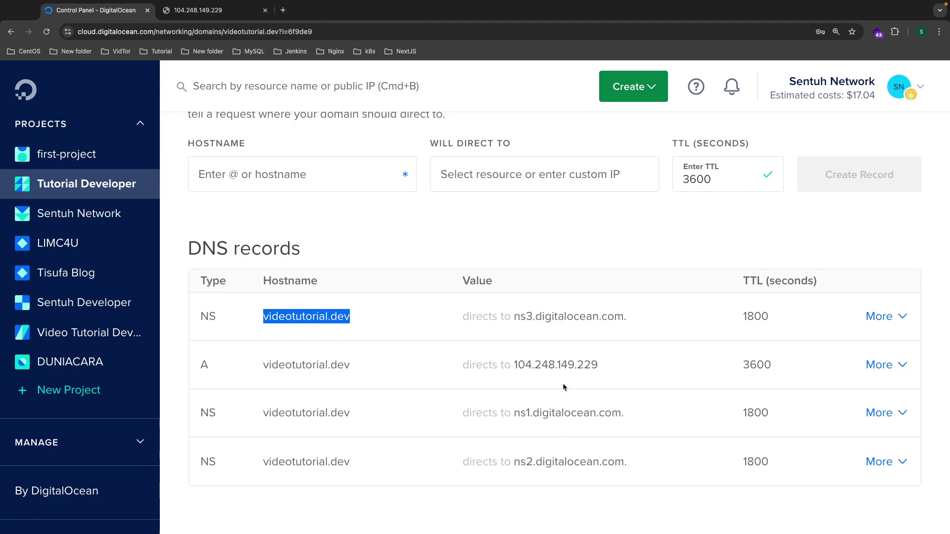
key(ctrl+Right)
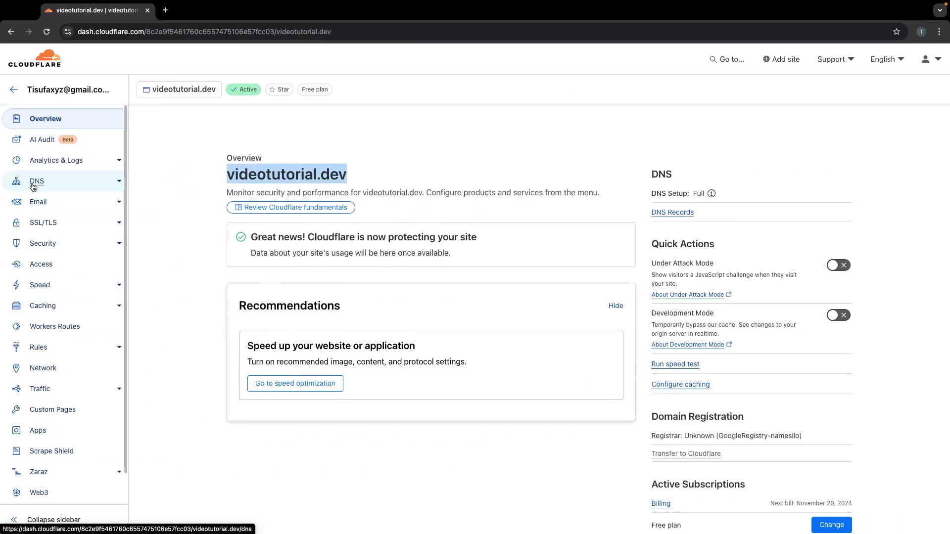
- Open videotutorial.dev's DNS records at 150% zoom and begin a new record of type NS
click(41, 186)
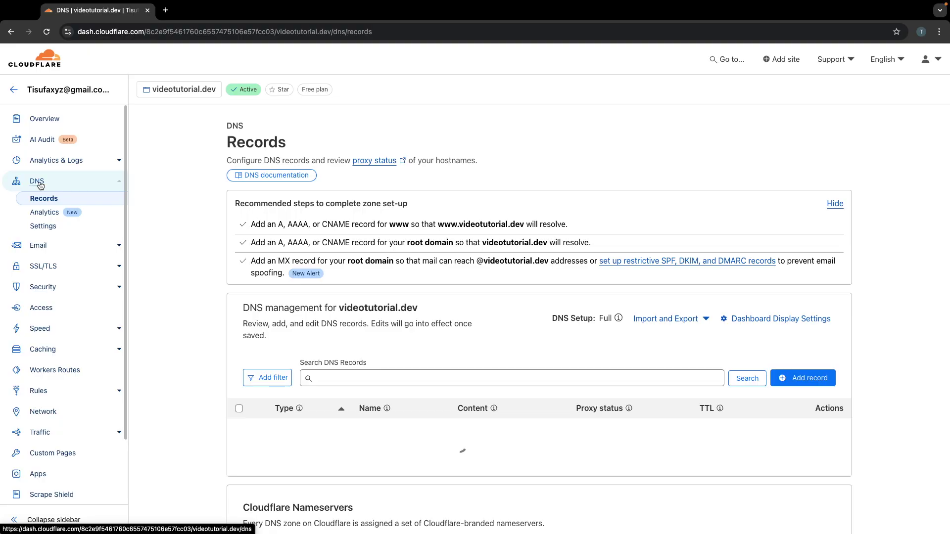
scroll(475, 297, down, 3)
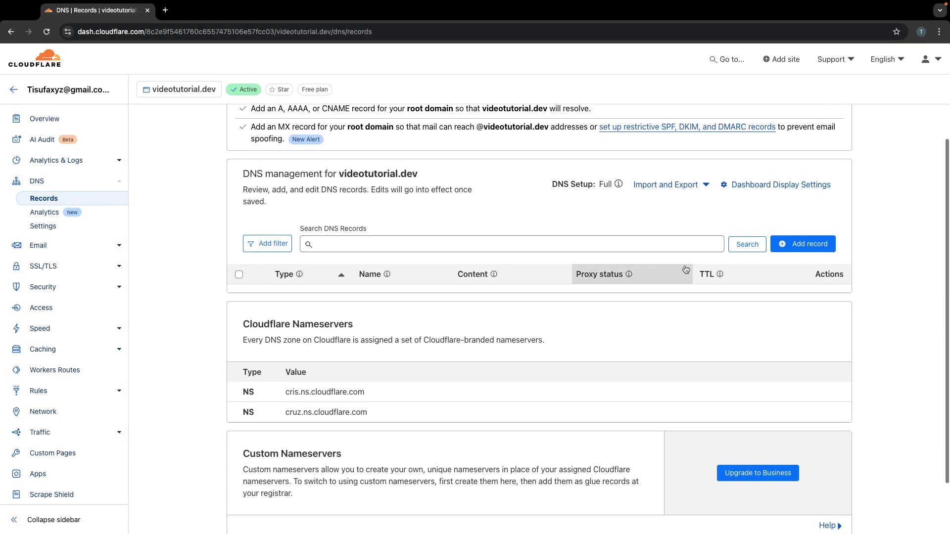
key(super+equal)
key(super+equal)
key(super+equal)
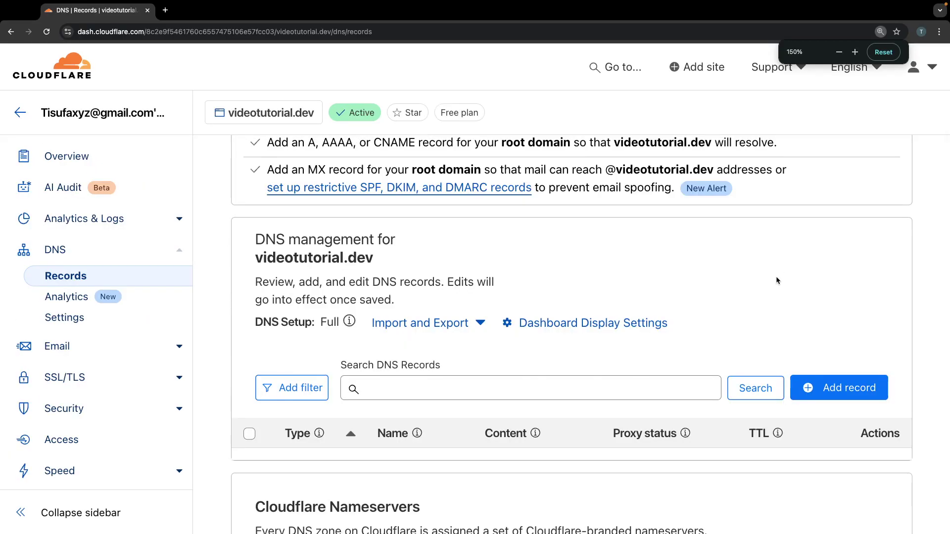
scroll(775, 276, down, 2)
click(821, 281)
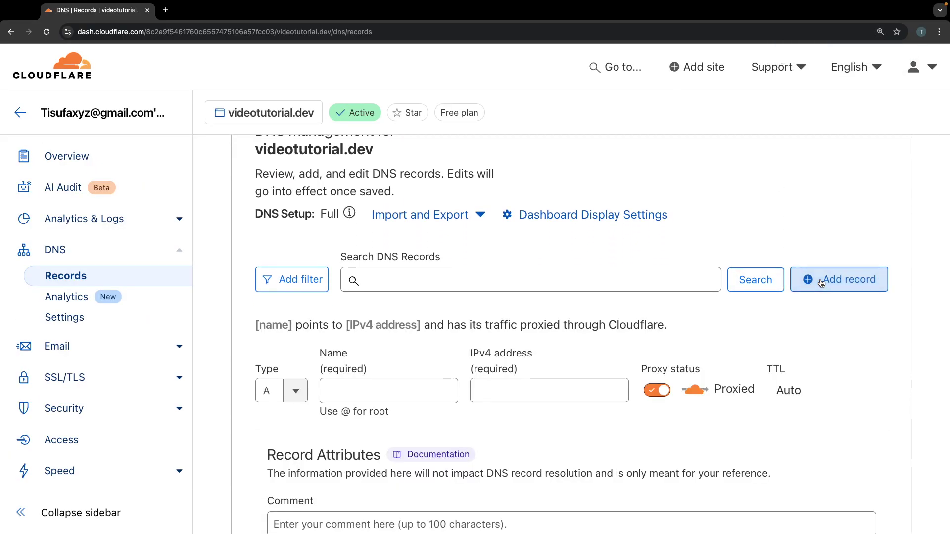
click(280, 390)
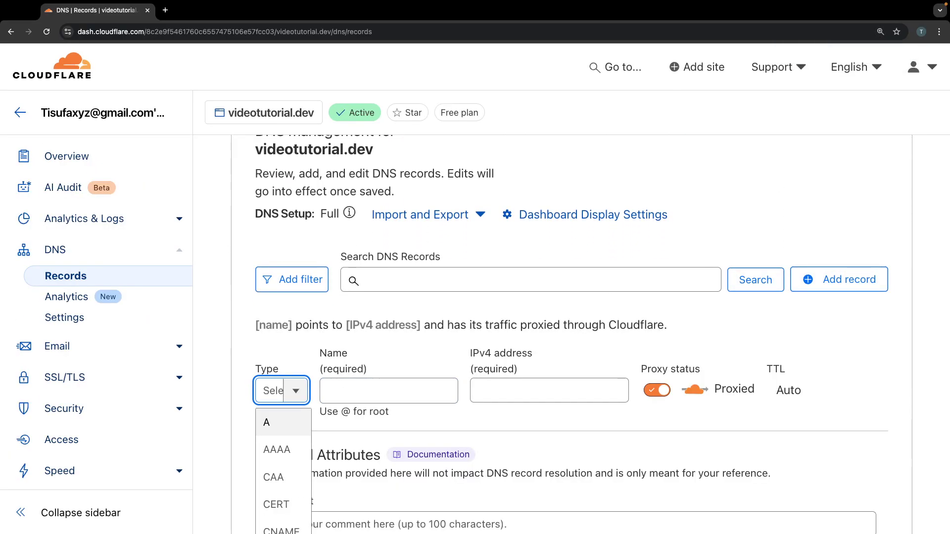
text(bs)
key(BackSpace)
key(BackSpace)
text(ns)
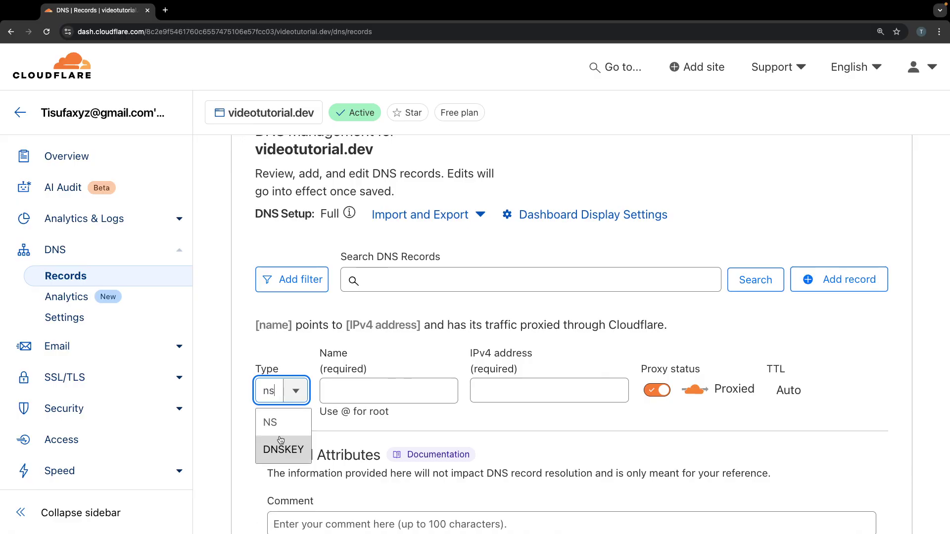
click(276, 427)
- Give the NS record name @ and nameserver ns3.digitalocean.com., then save it
click(359, 392)
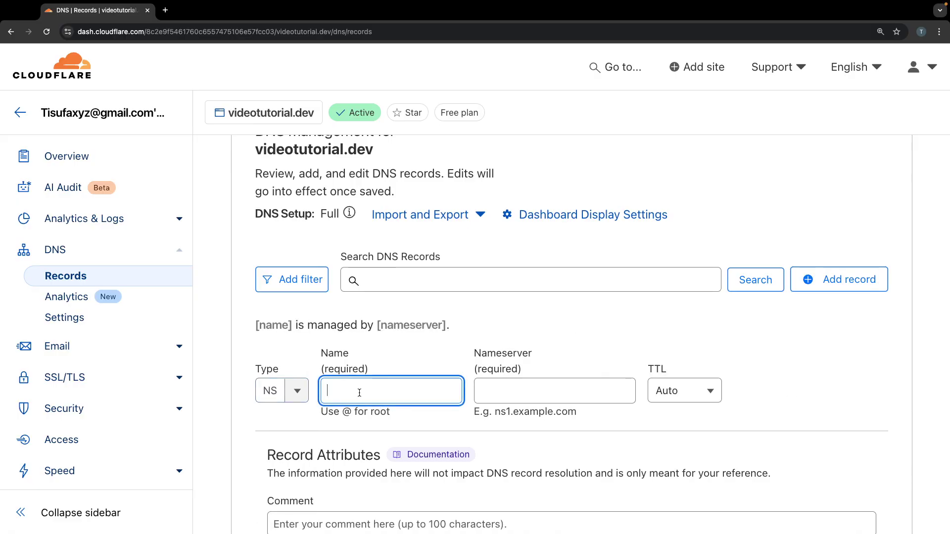
text(@)
key(ctrl+Left)
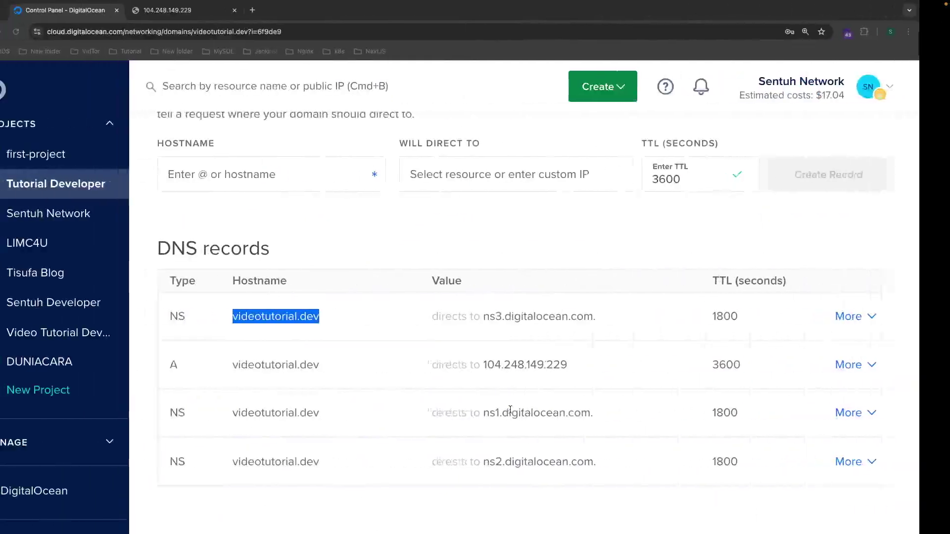
click(638, 316)
key(ctrl+Right)
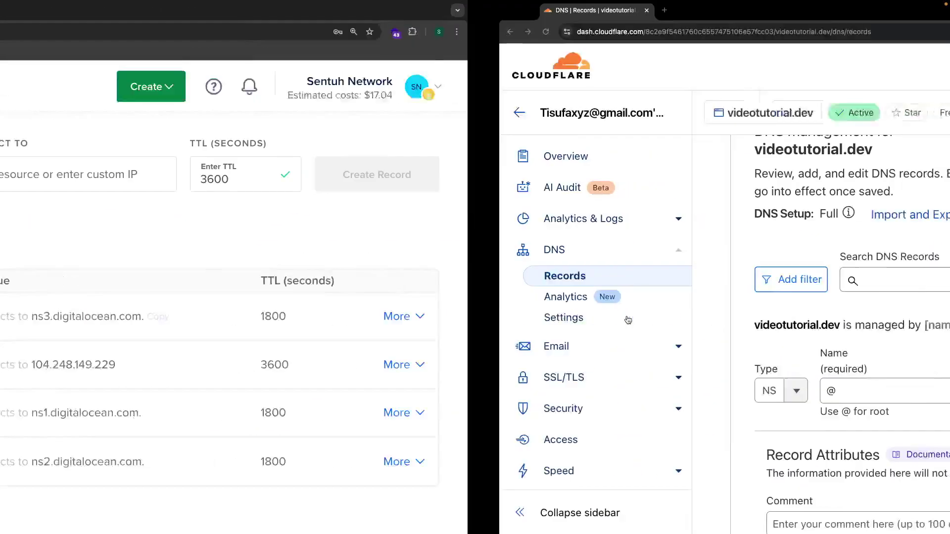
click(556, 385)
key(super+v)
scroll(518, 423, down, 5)
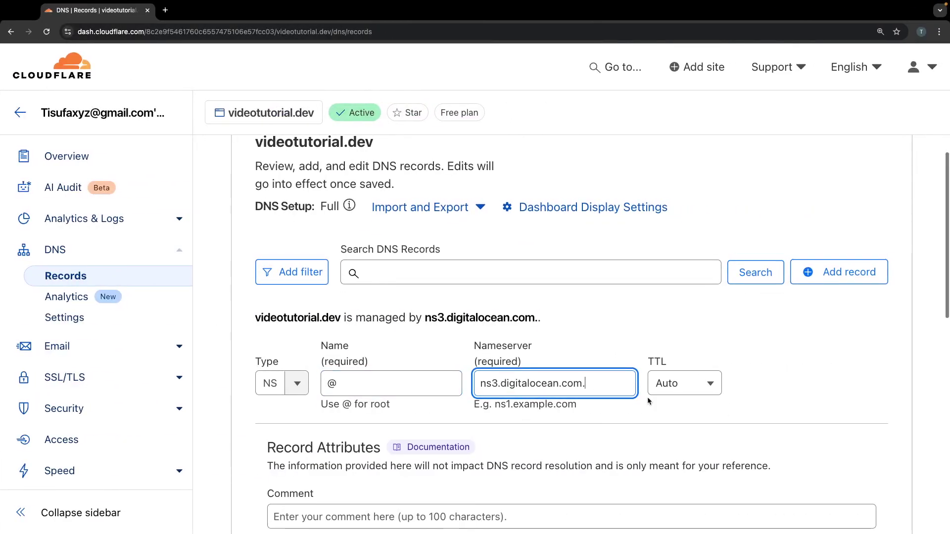
click(859, 433)
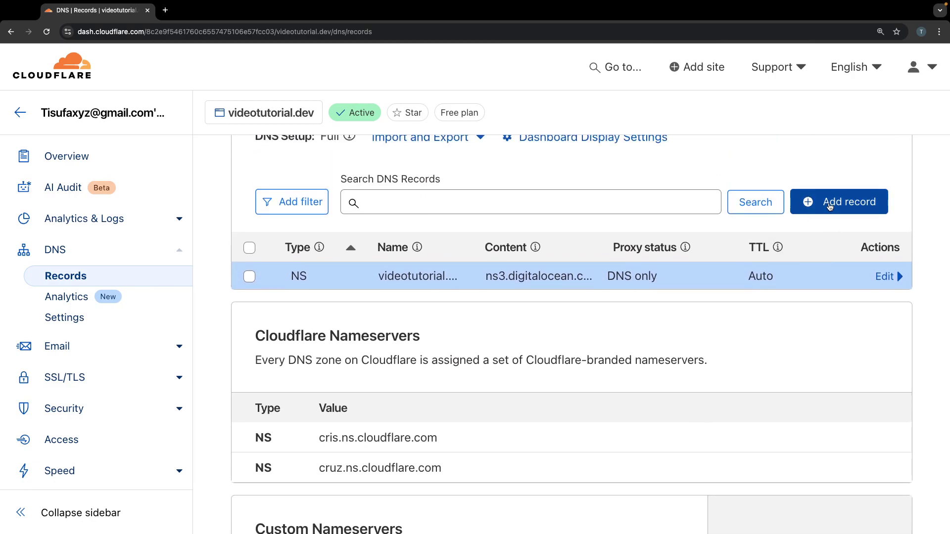
click(836, 207)
- Save a root NS record (@) pointing to ns1.digitalocean.com without the trailing period
key(ctrl+Left)
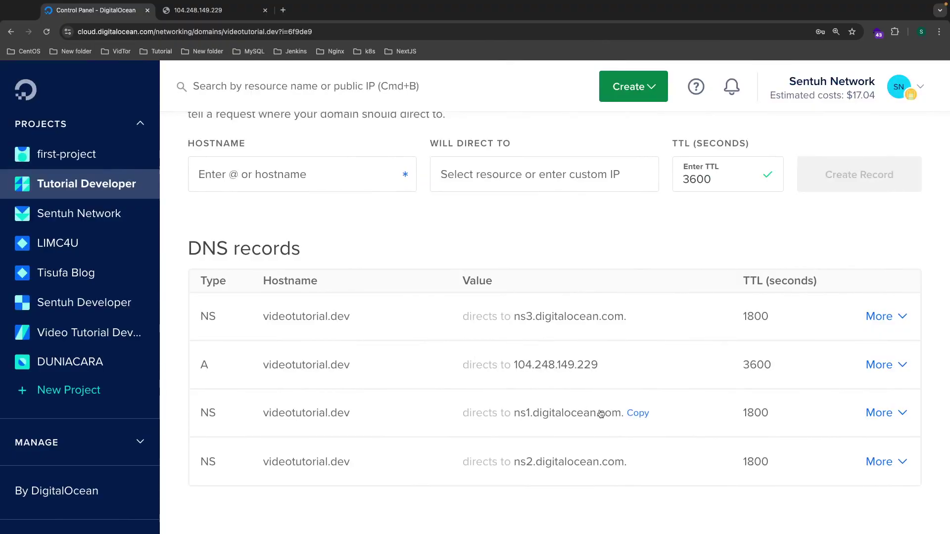
key(ctrl+Right)
click(280, 313)
text(bs)
key(BackSpace)
key(BackSpace)
text(ns)
click(266, 342)
click(346, 312)
text(@)
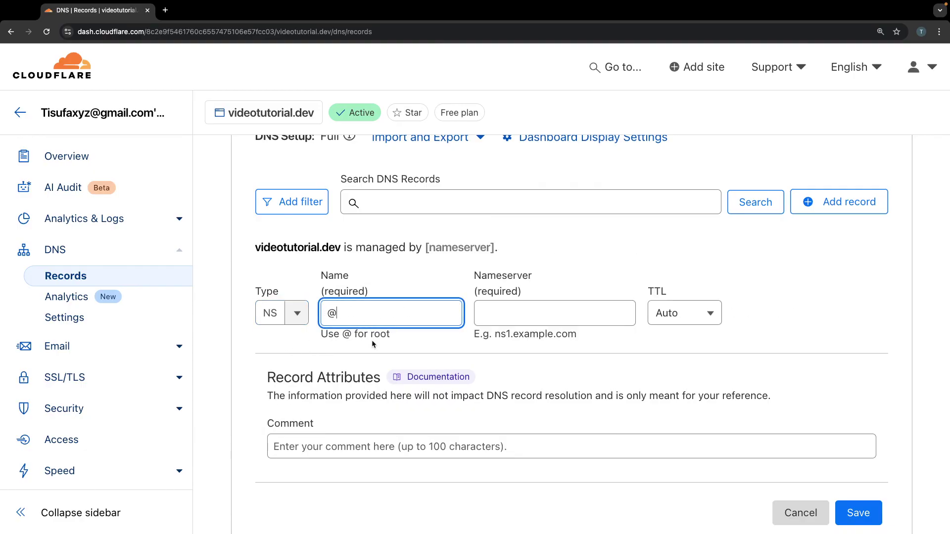
click(477, 309)
key(super+v)
key(BackSpace)
scroll(761, 323, down, 1)
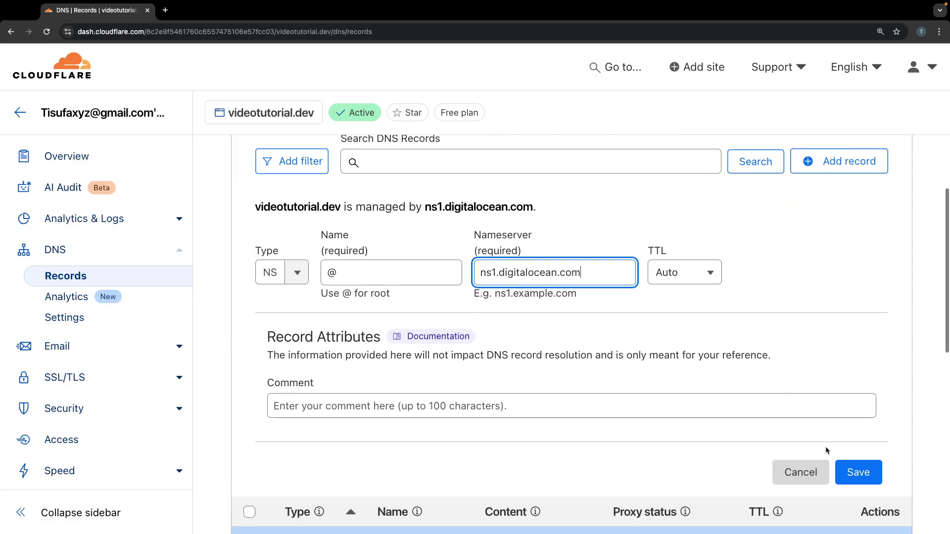
click(859, 472)
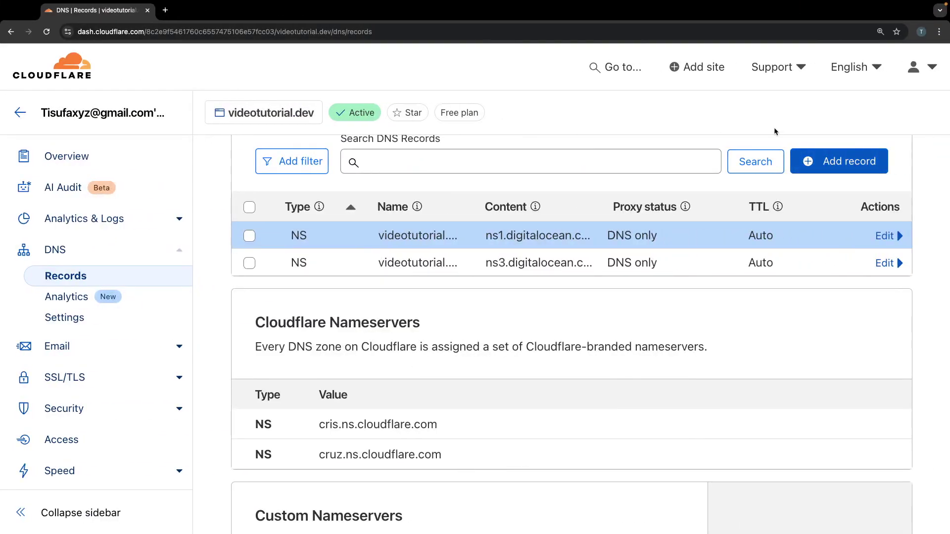
- Save another root NS record (@) pointing to ns2.digitalocean.com
click(829, 161)
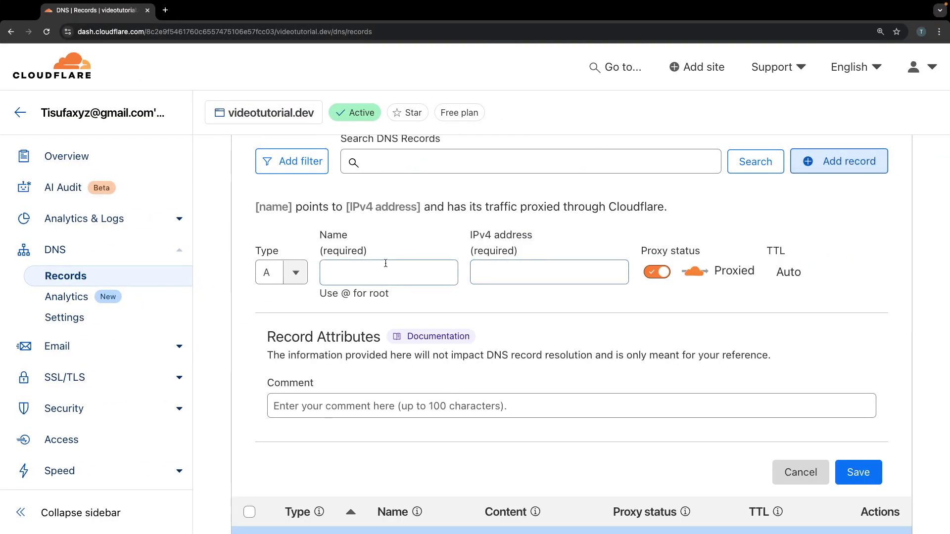
click(290, 282)
text(ns)
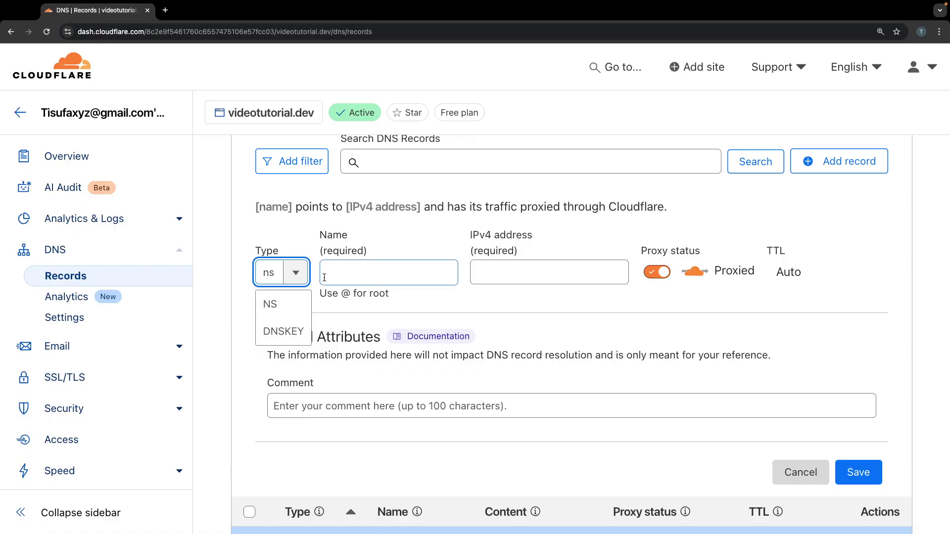
key(Return)
click(326, 275)
key(ctrl+v)
key(ctrl+a)
text(@)
click(508, 269)
key(ctrl+v)
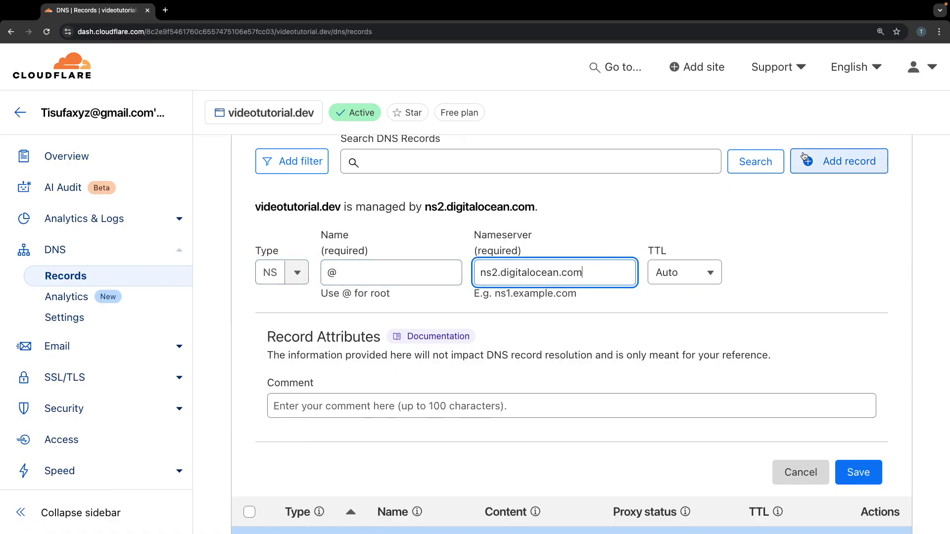
scroll(792, 304, up, 1)
click(848, 503)
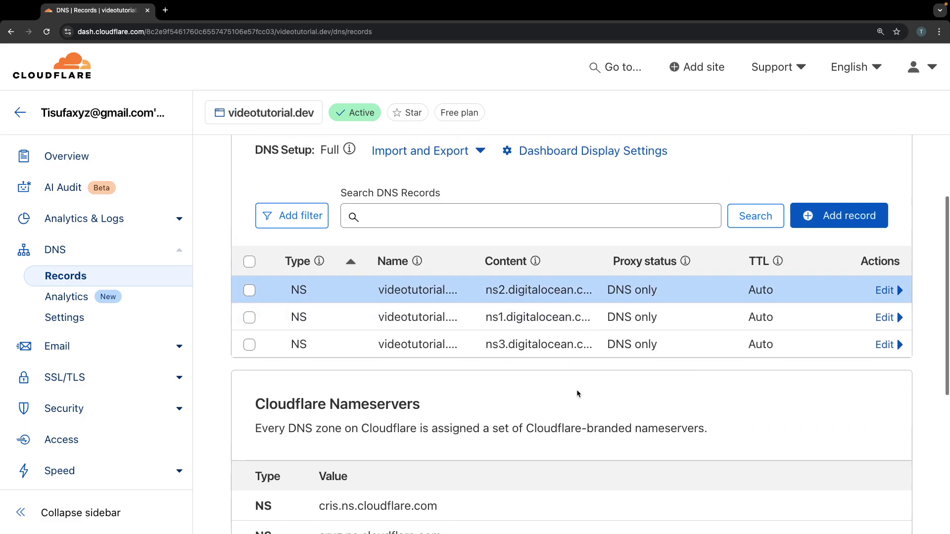
- Check the DigitalOcean records, then begin a new A record in Cloudflare
key(ctrl+Left)
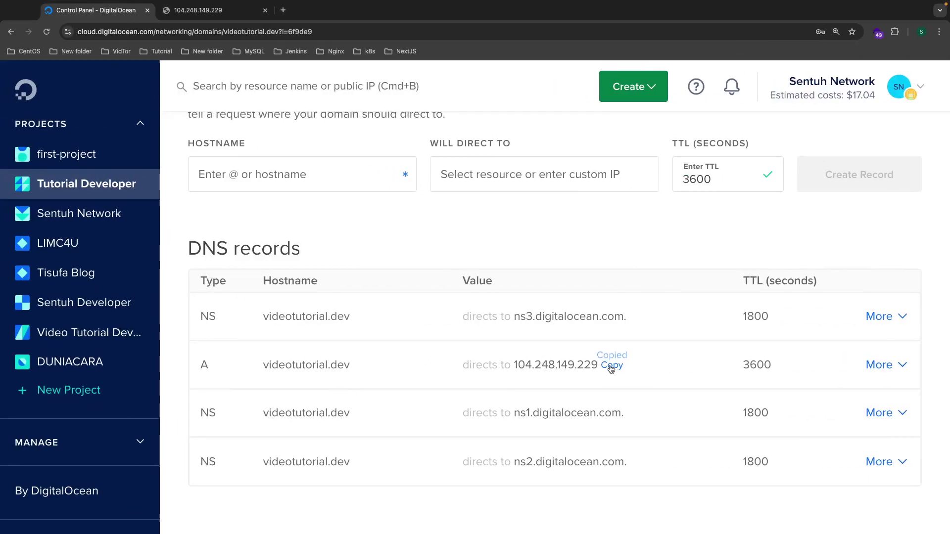
key(ctrl+Right)
click(825, 225)
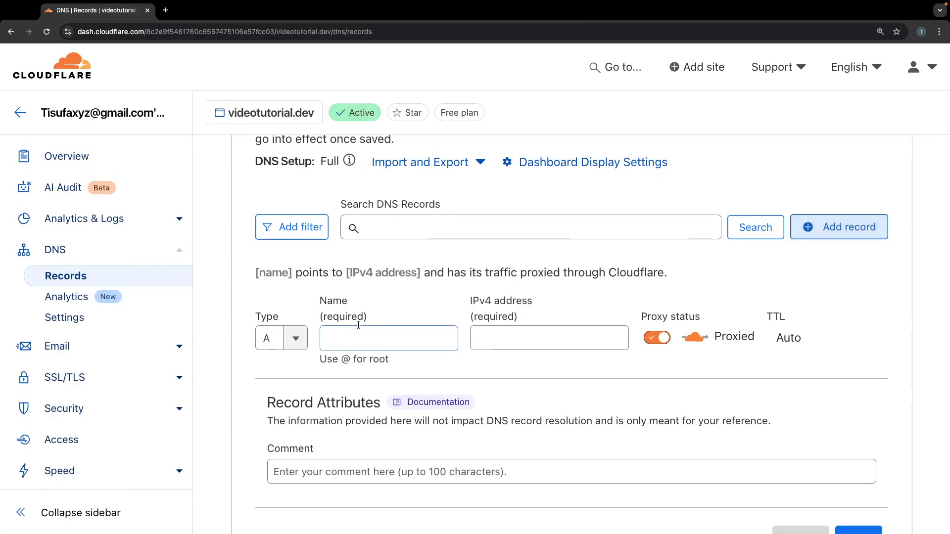
- Add a Cloudflare A record for the root (@) pointing to 104.248.149.229
click(377, 332)
text(@)
click(532, 329)
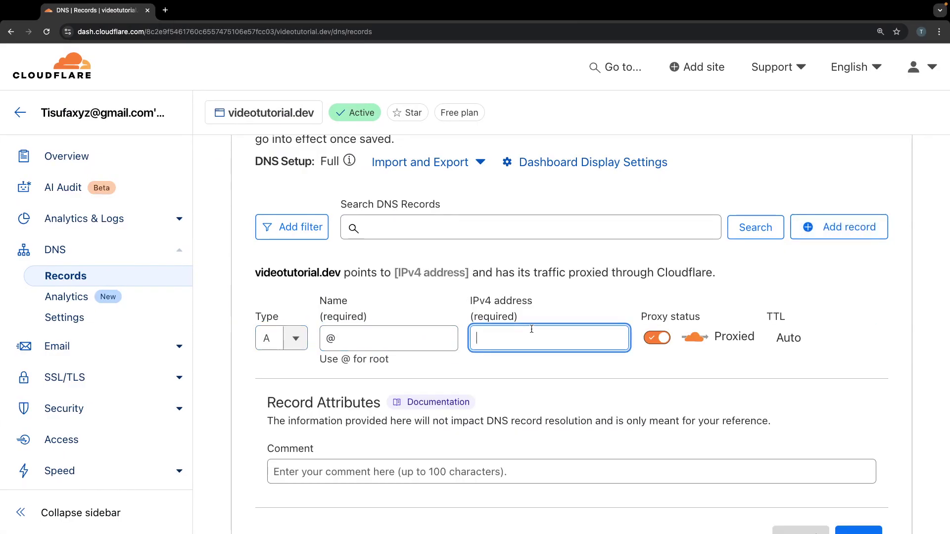
key(super+v)
scroll(812, 435, down, 1)
click(858, 495)
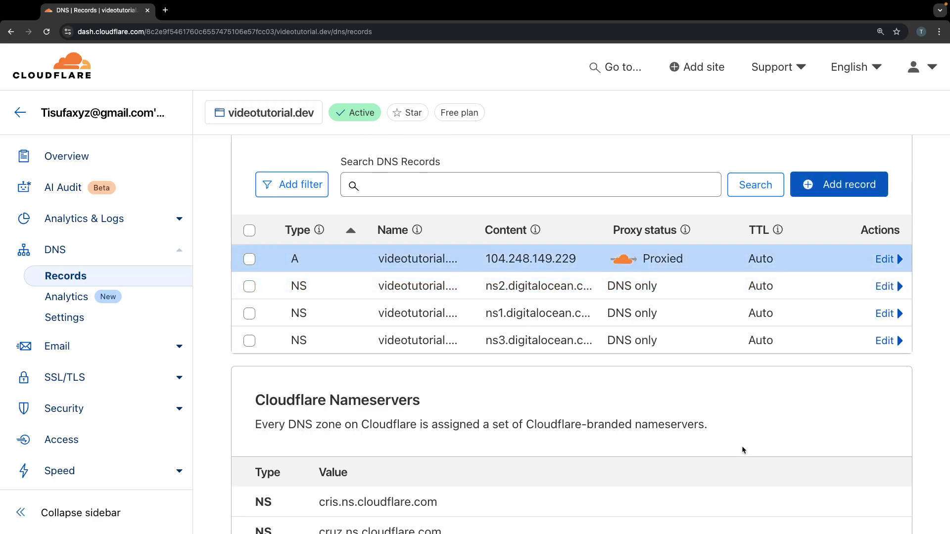
- Add a second Cloudflare A record named www pointing to 104.248.149.229
click(836, 186)
click(269, 296)
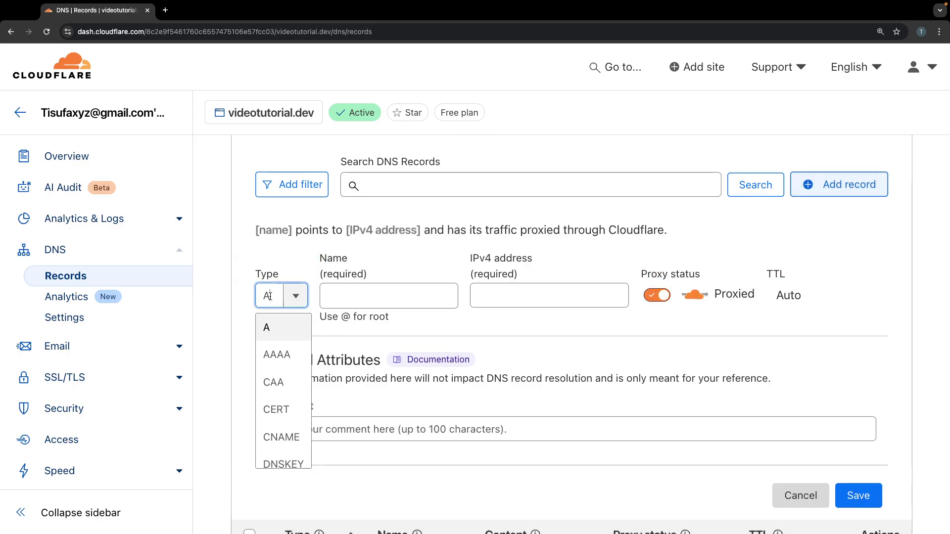
key(BackSpace)
text(ww)
text(a)
key(Tab)
text(wwww)
key(BackSpace)
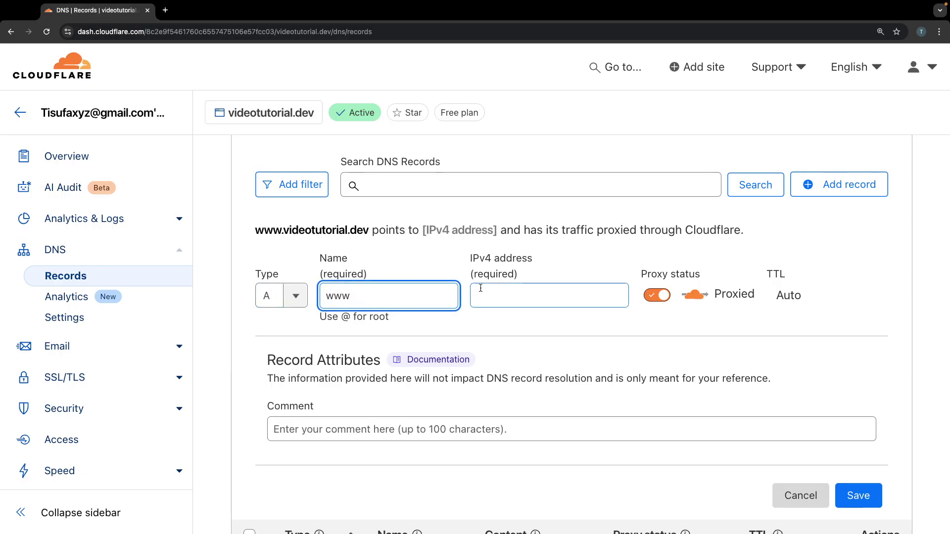
click(475, 286)
text(104.248.149.229)
scroll(696, 355, down, 1)
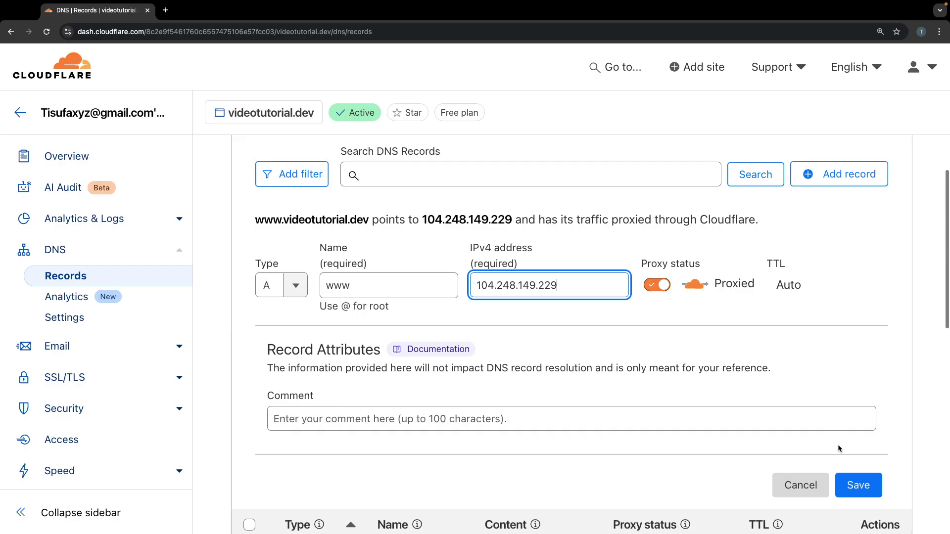
click(856, 485)
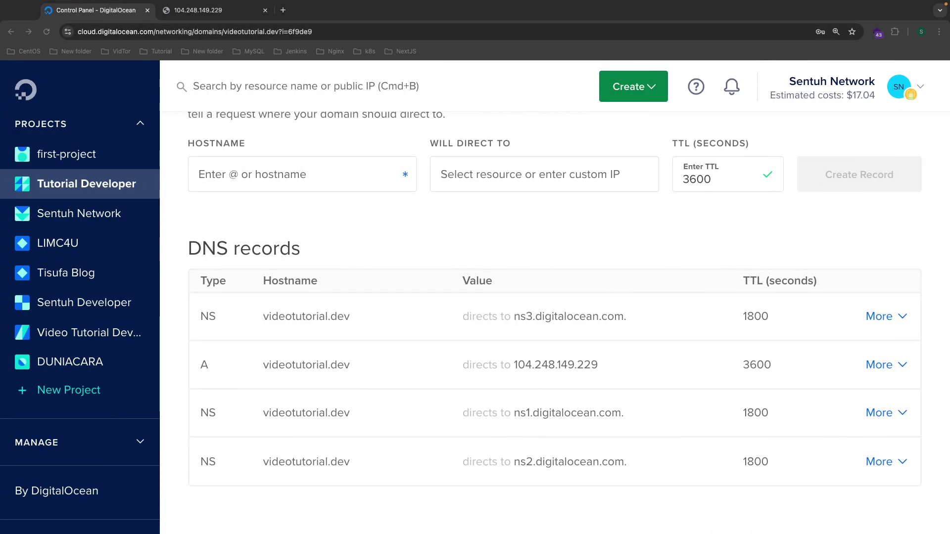
- Create a www A record in DigitalOcean directed to the droplet at 104.248.149.229
click(272, 180)
text(www)
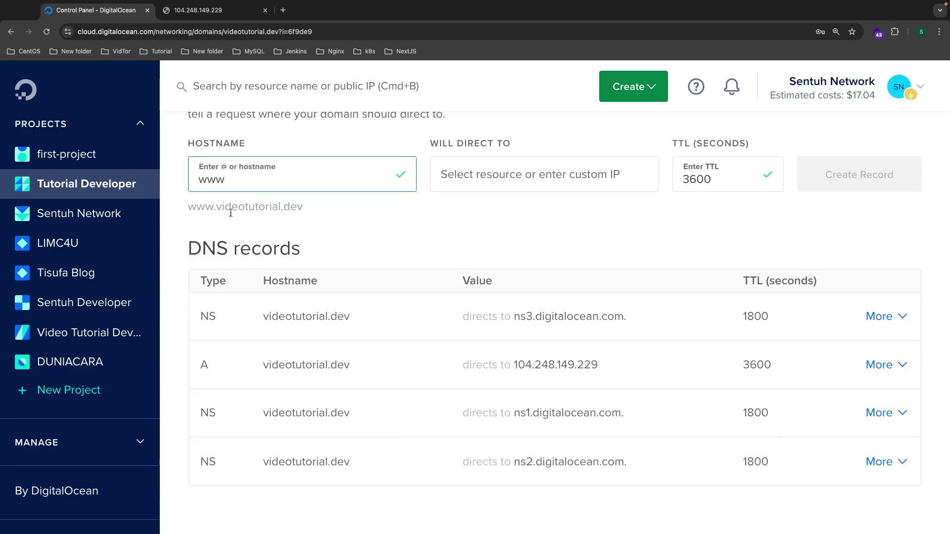
drag(190, 207, 313, 210)
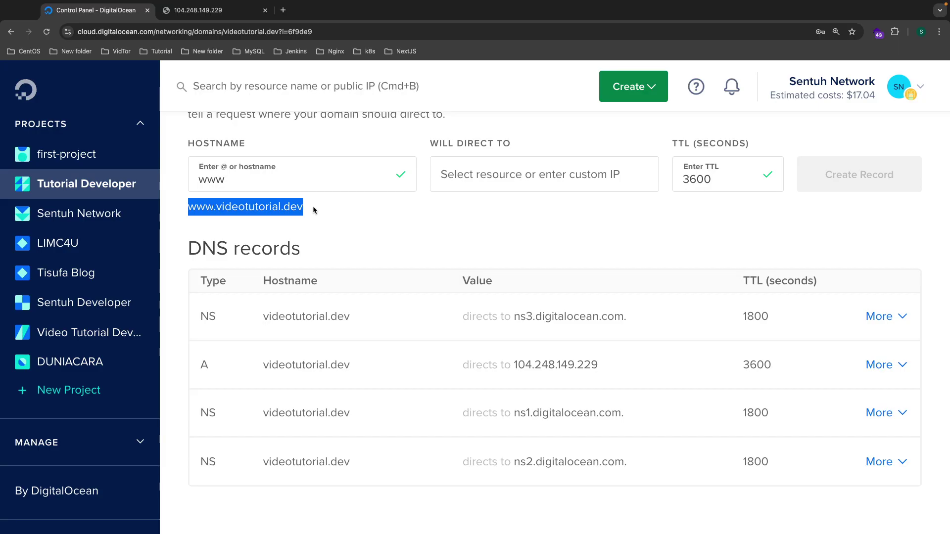
click(500, 178)
click(354, 245)
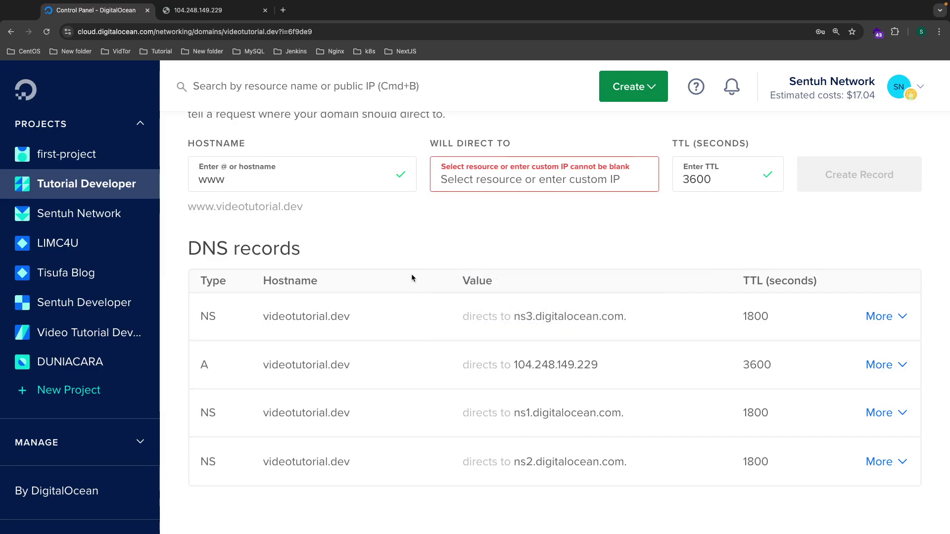
click(542, 178)
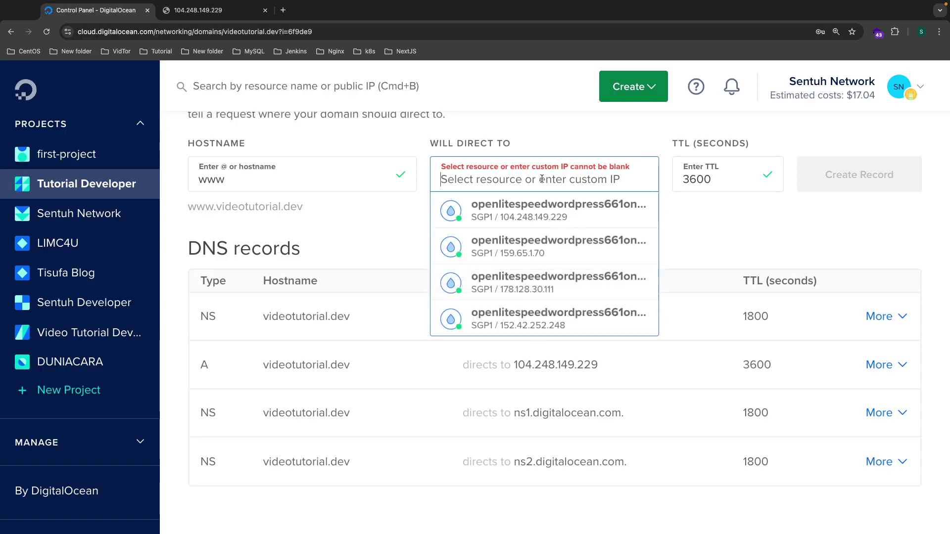
click(537, 218)
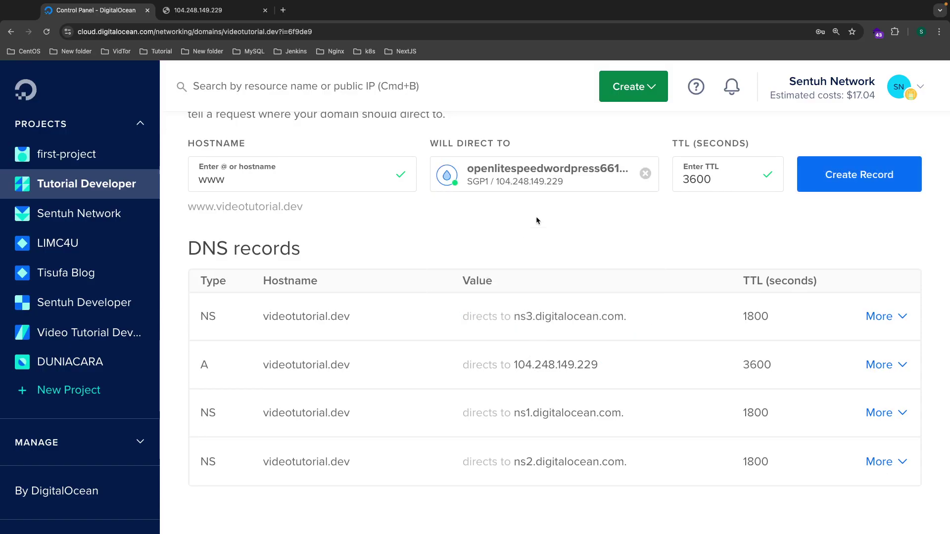
click(835, 181)
- Go back to Domains, open the Tutorial Developer project, then switch to the desktop holding the password note
scroll(515, 334, down, 1)
scroll(515, 334, up, 1)
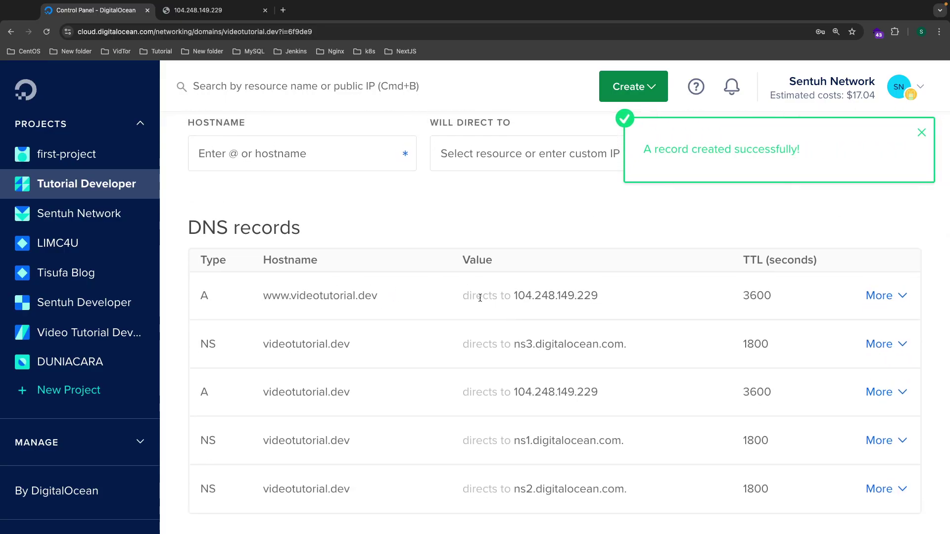
scroll(429, 307, up, 7)
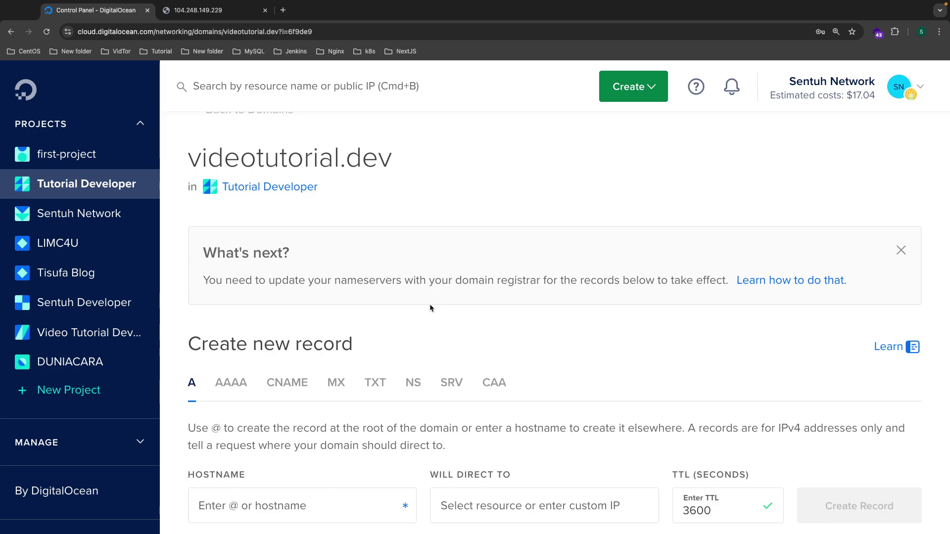
scroll(430, 308, up, 1)
scroll(429, 308, down, 4)
scroll(430, 303, up, 4)
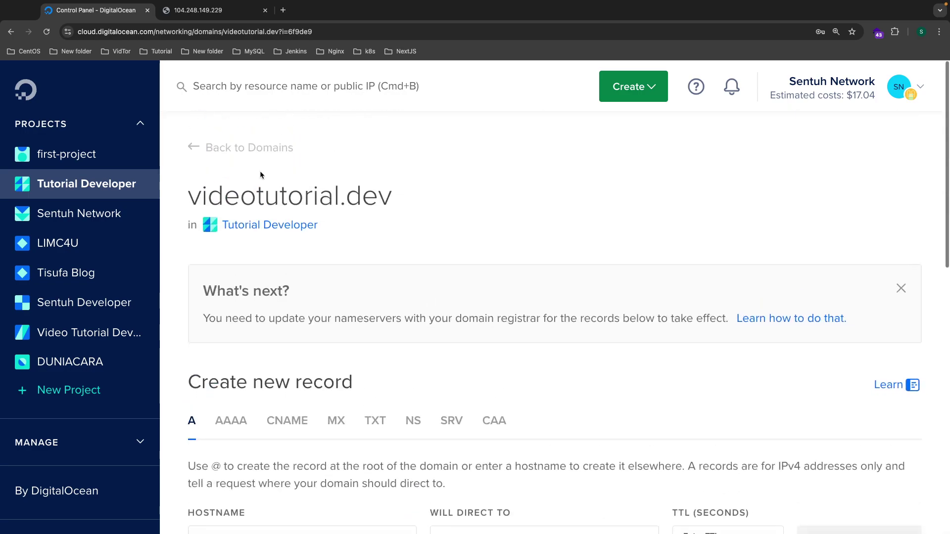
click(193, 146)
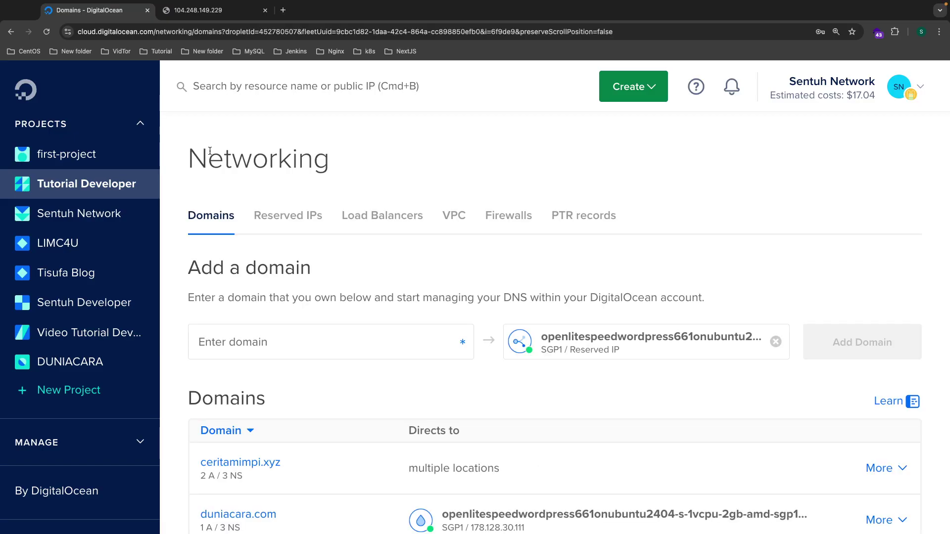
click(94, 190)
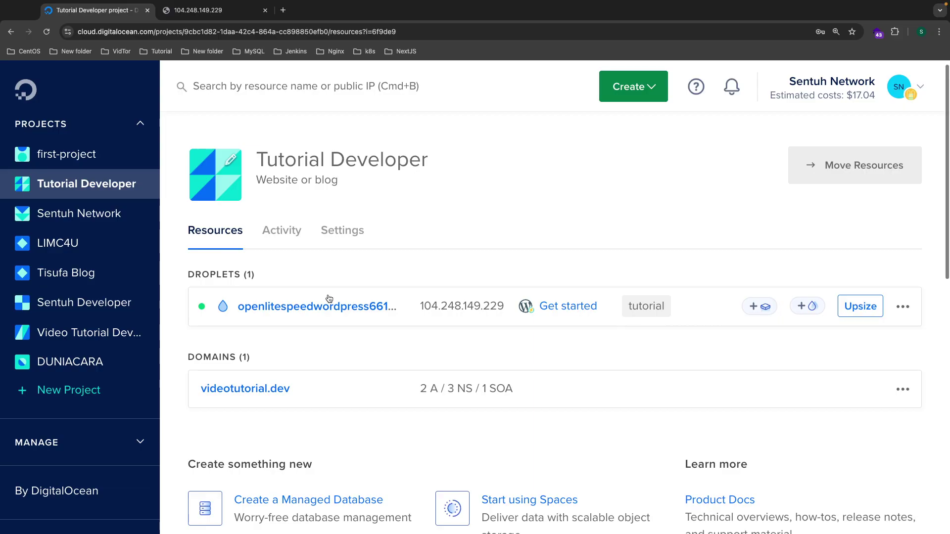
scroll(329, 297, down, 3)
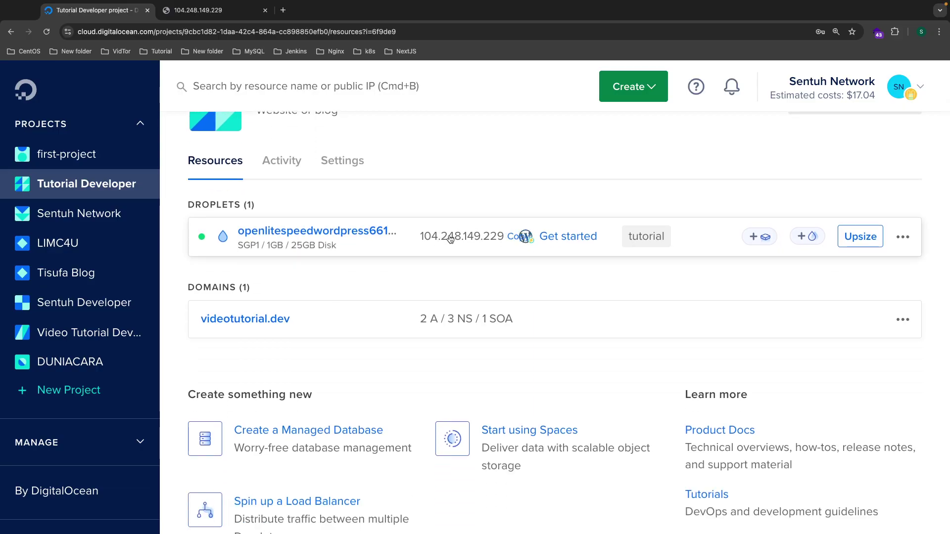
key(ctrl+Left)
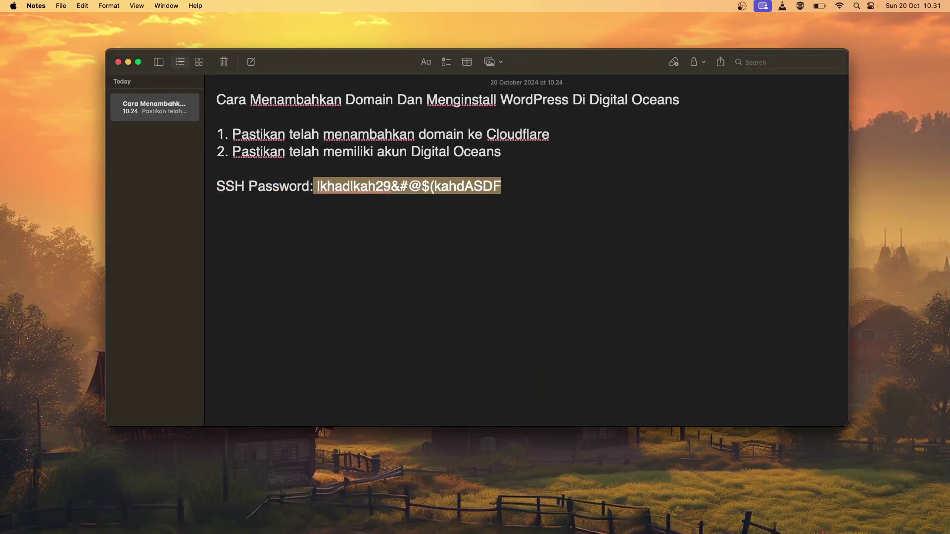
- Open a new Terminal window and resize it
key(super+Tab)
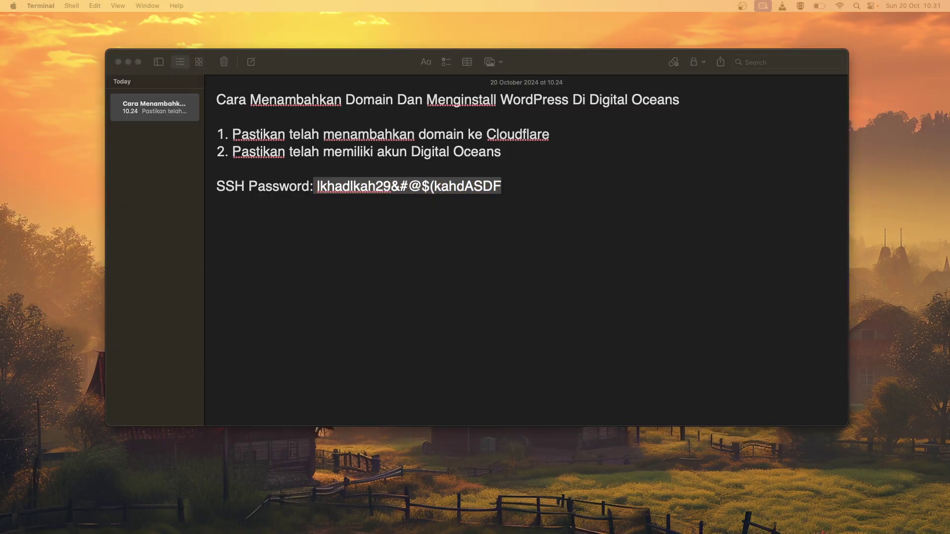
key(super+n)
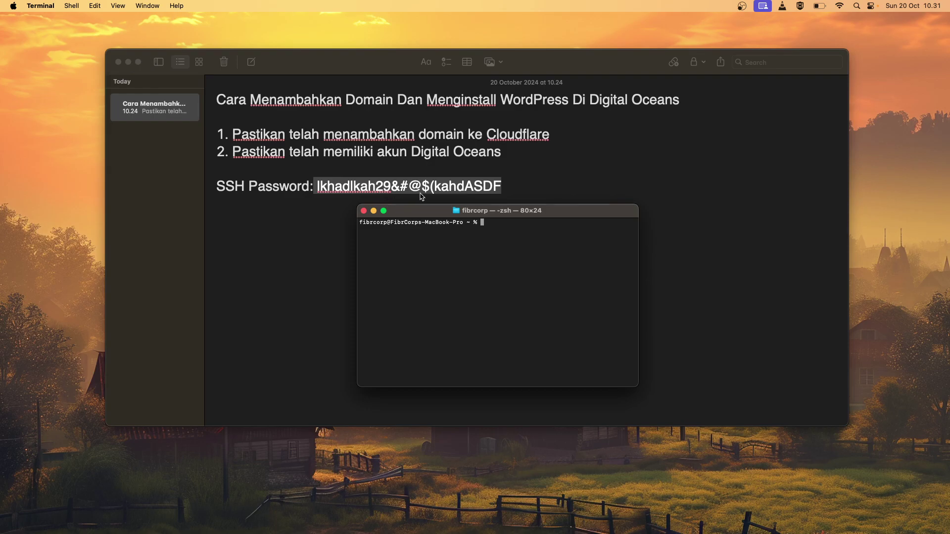
drag(420, 205, 397, 114)
drag(357, 170, 108, 167)
drag(438, 114, 435, 218)
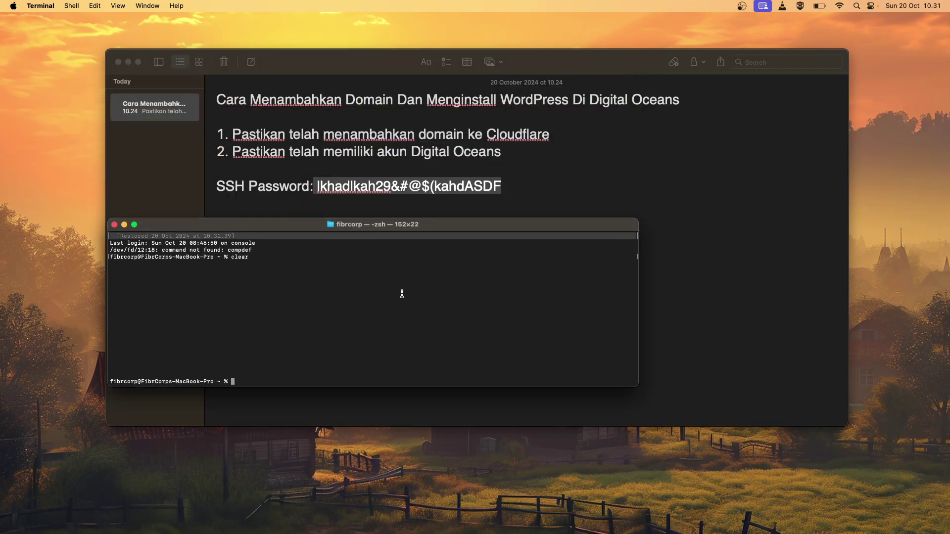
- Clear the terminal and enlarge its text size twice
text(celar)
key(Return)
text(clear)
key(Return)
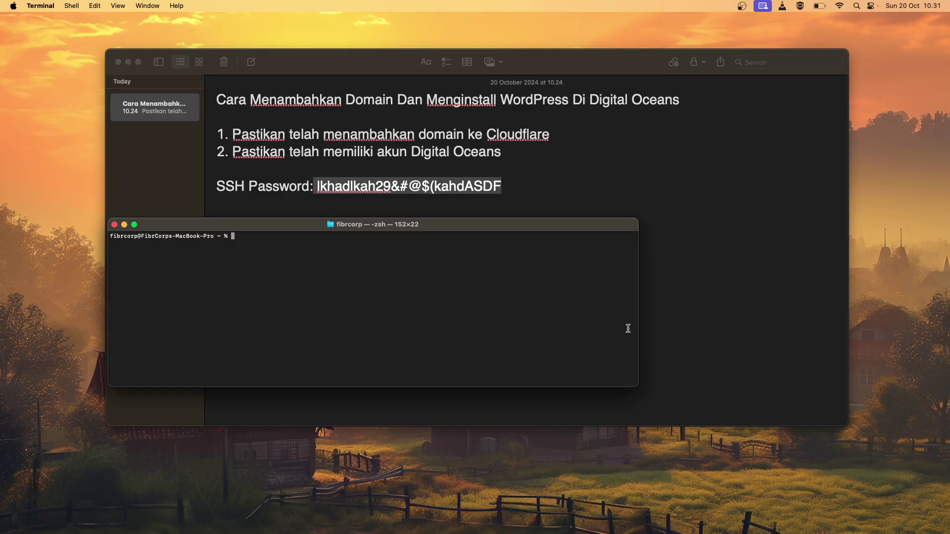
key(super+plus)
key(super+plus)
key(super+plus)
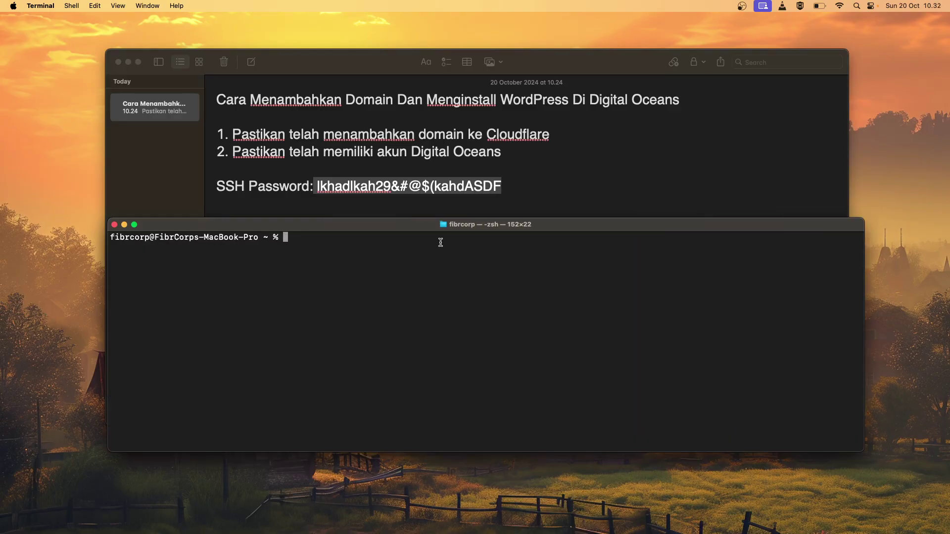
key(super+plus)
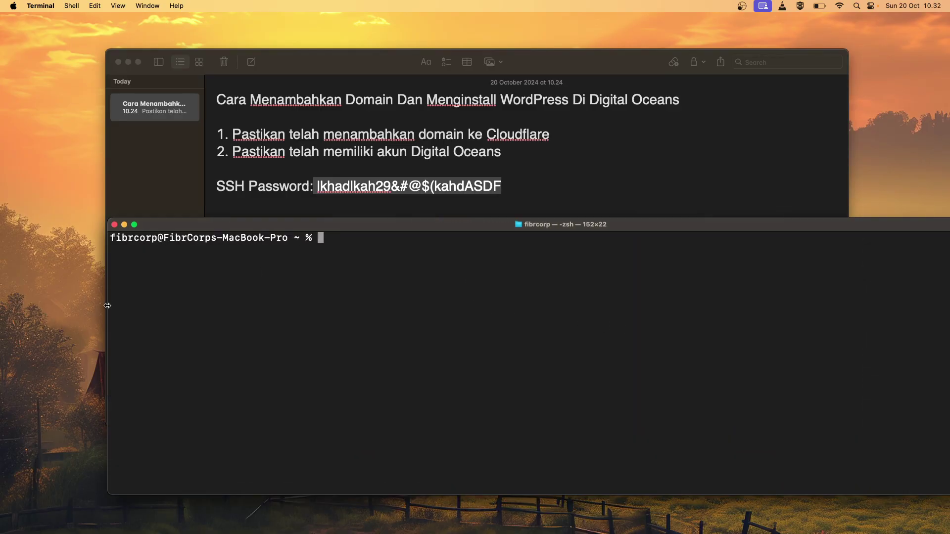
- Narrow the terminal to 70 columns, enlarge its text once more, and arrange it beside the narrowed note
drag(107, 305, 364, 307)
drag(622, 224, 409, 107)
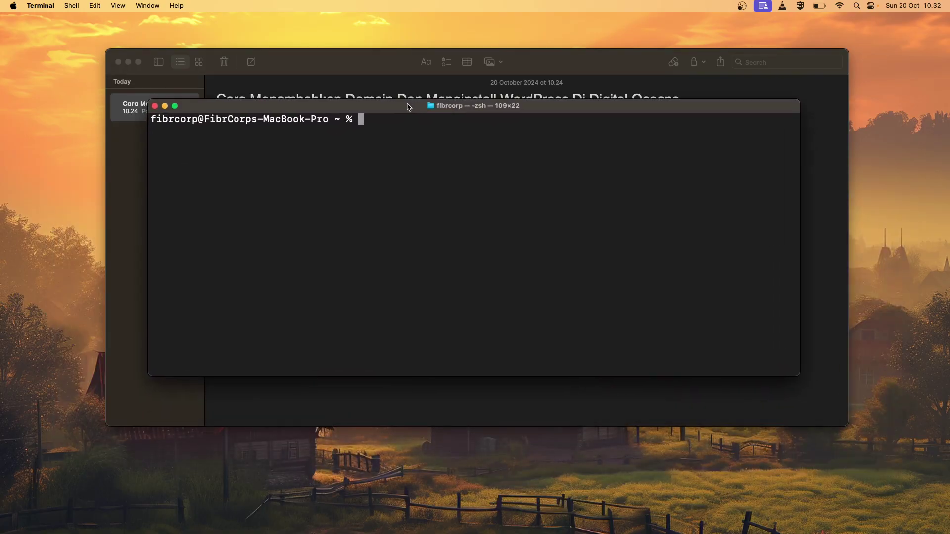
key(super+plus)
key(super+plus)
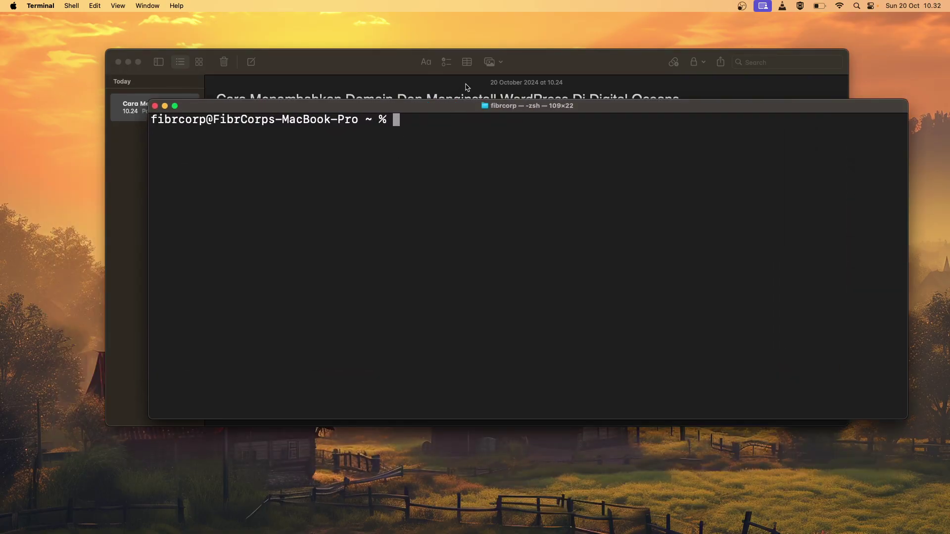
drag(465, 104, 396, 77)
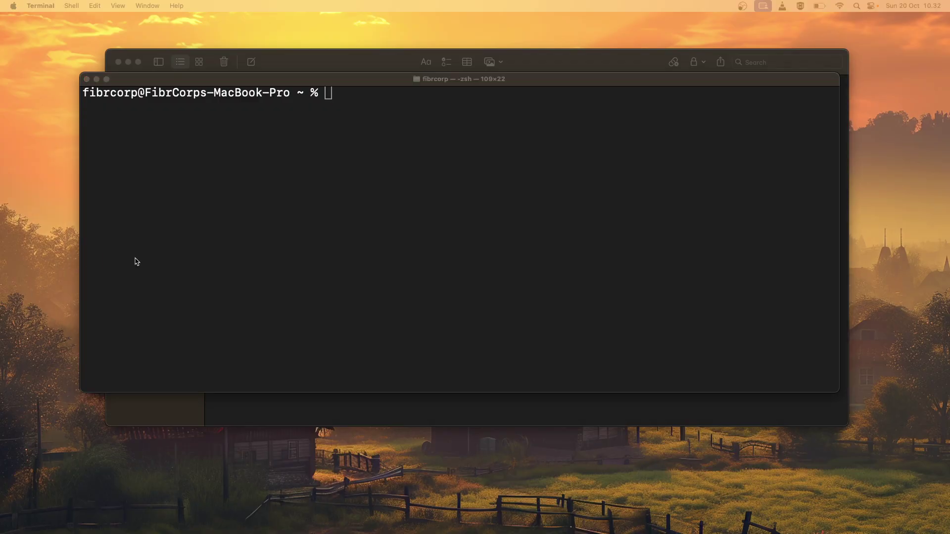
click(839, 153)
drag(839, 153, 569, 170)
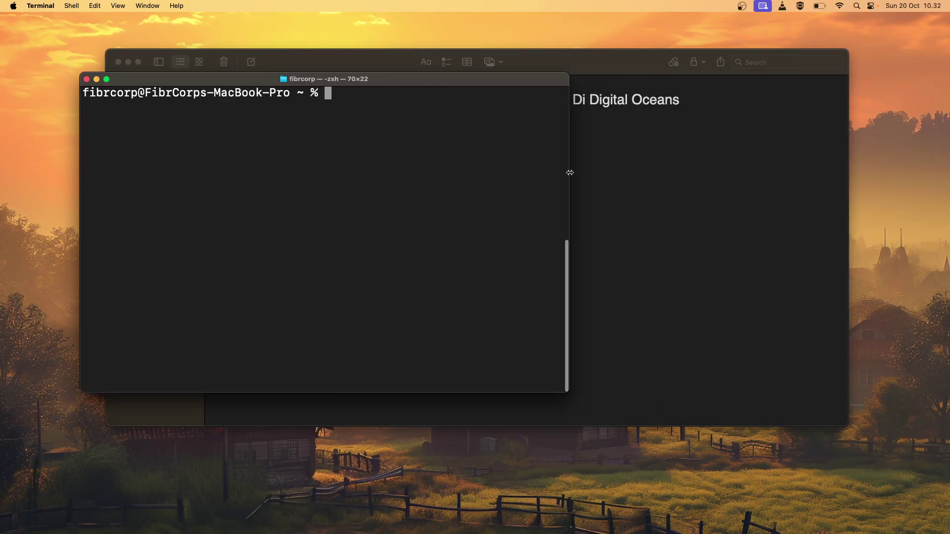
drag(418, 102, 527, 144)
drag(419, 82, 664, 152)
click(523, 65)
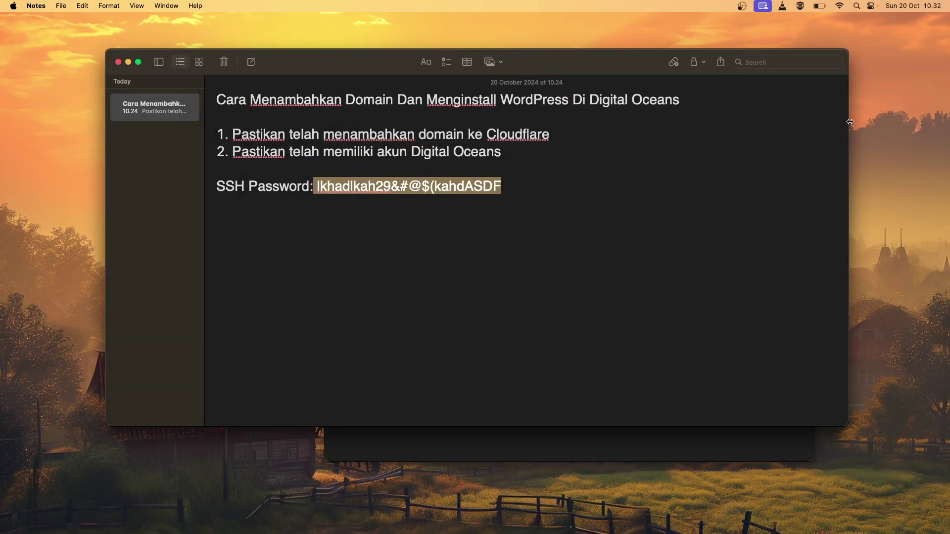
drag(847, 122, 621, 122)
drag(675, 151, 591, 100)
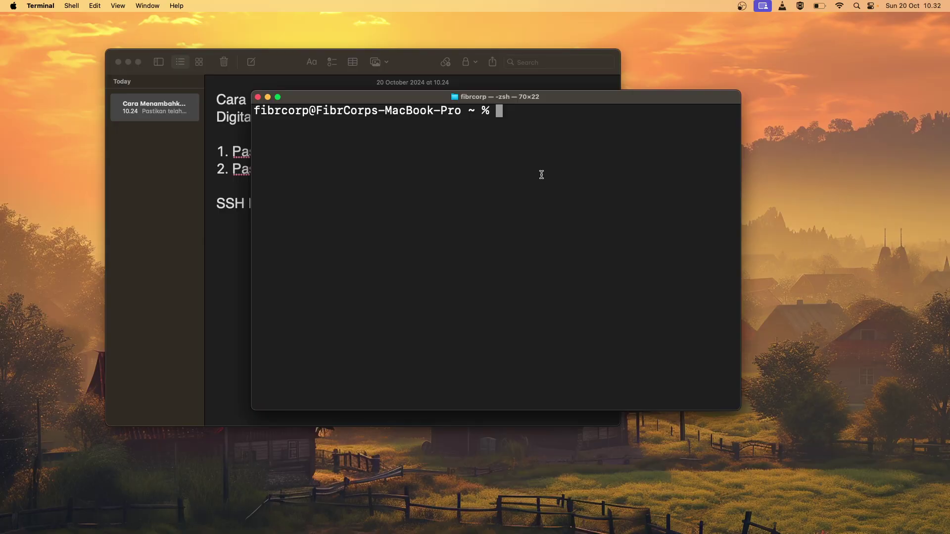
text(ssh root@)
text(104.248.149.229)
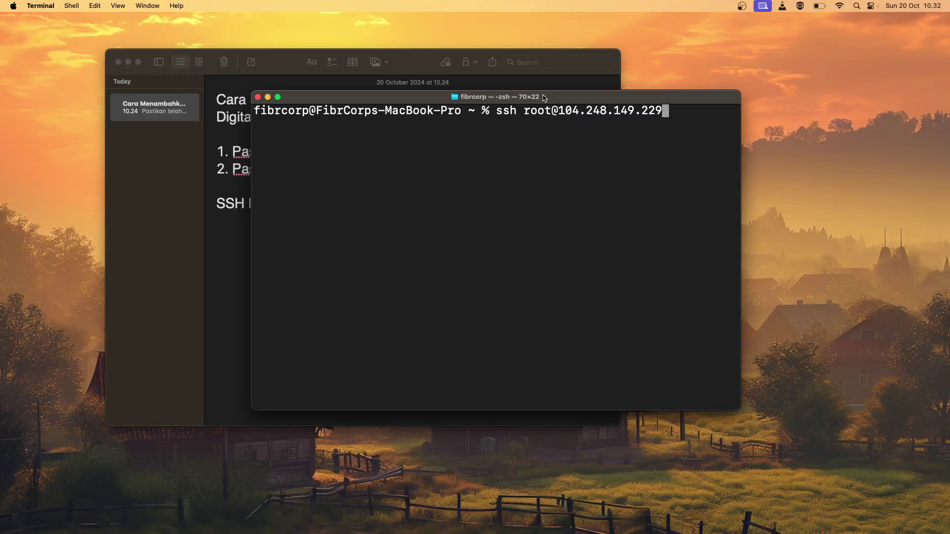
drag(559, 110, 662, 109)
key(super+Tab)
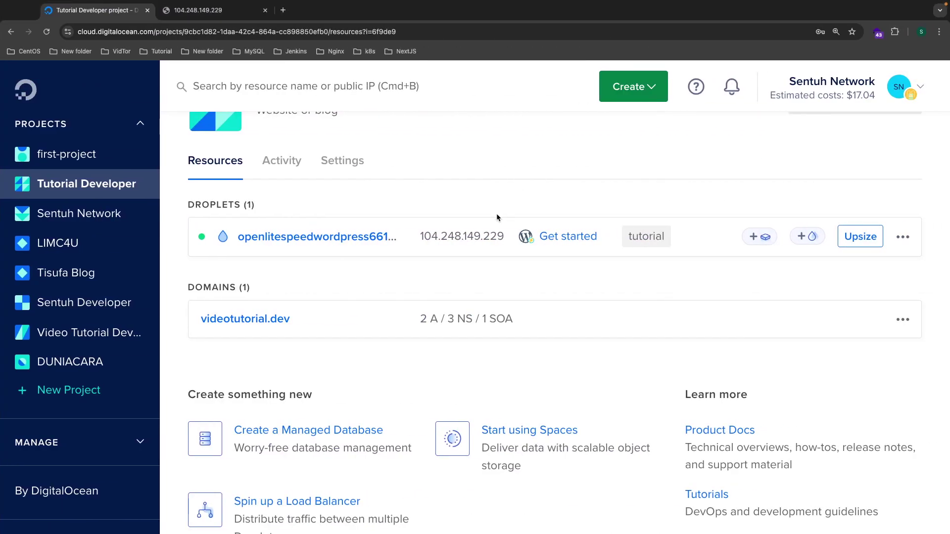
mouse_move(478, 237)
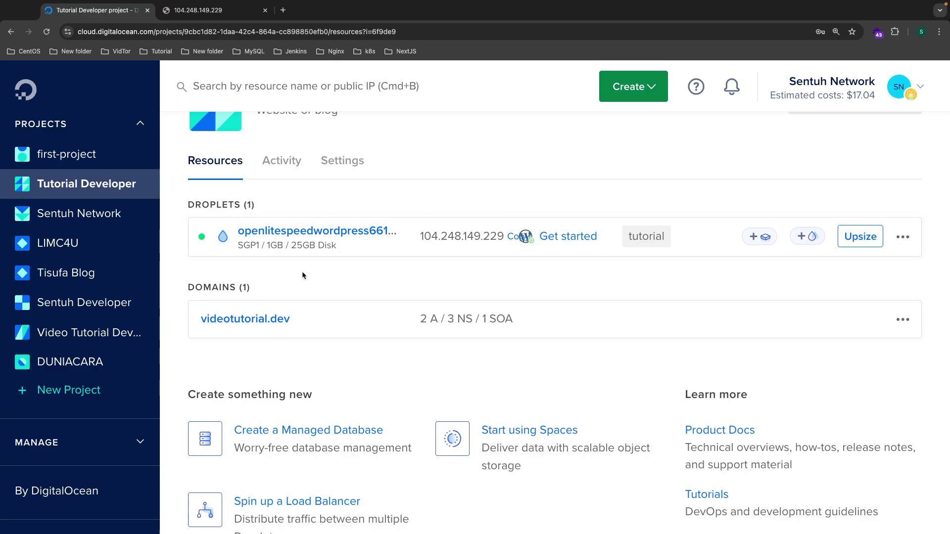
key(super+Tab)
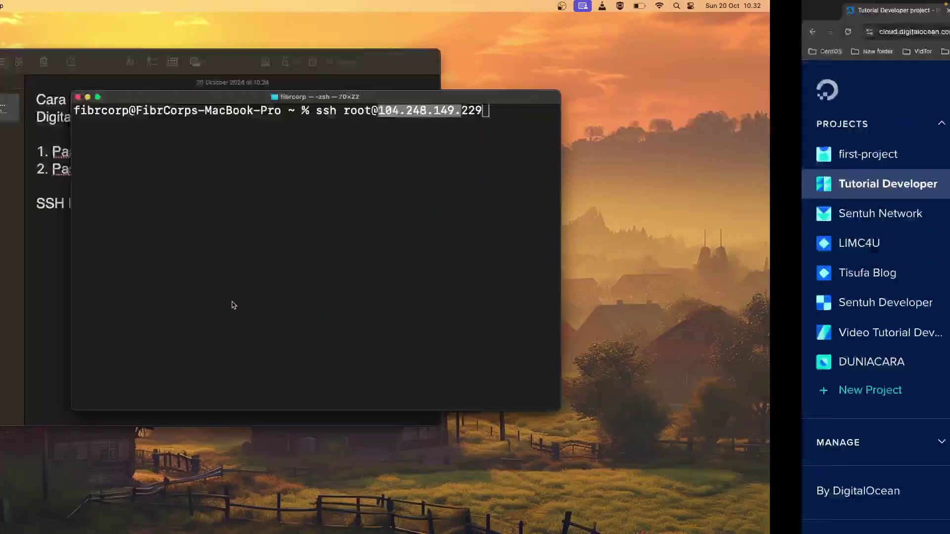
key(Return)
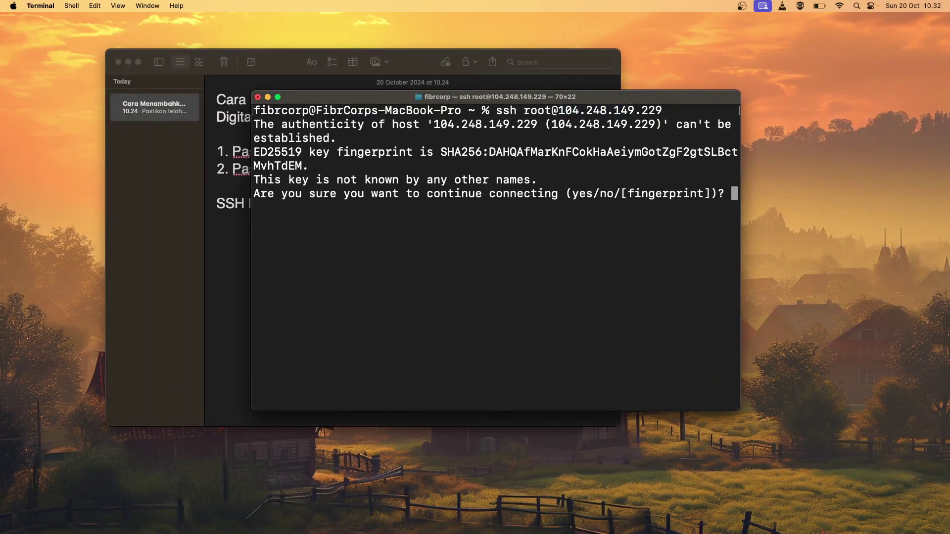
- Accept the host key with yes and log in with the root password copied from the note
text(yes)
drag(742, 211, 816, 201)
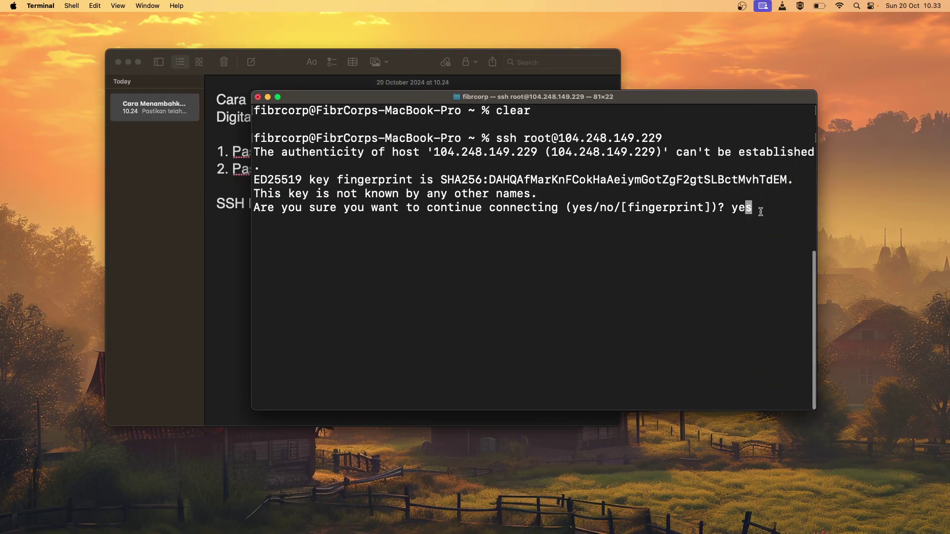
key(Return)
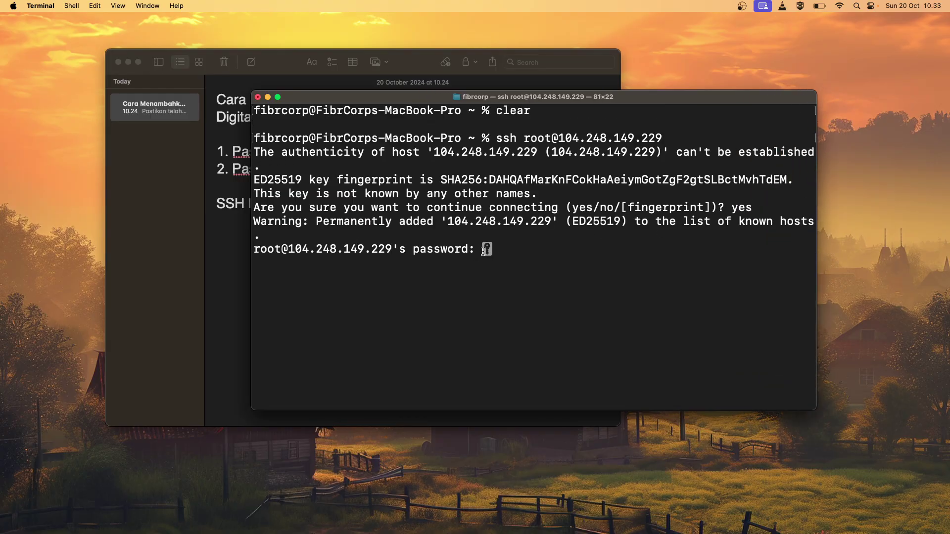
click(241, 254)
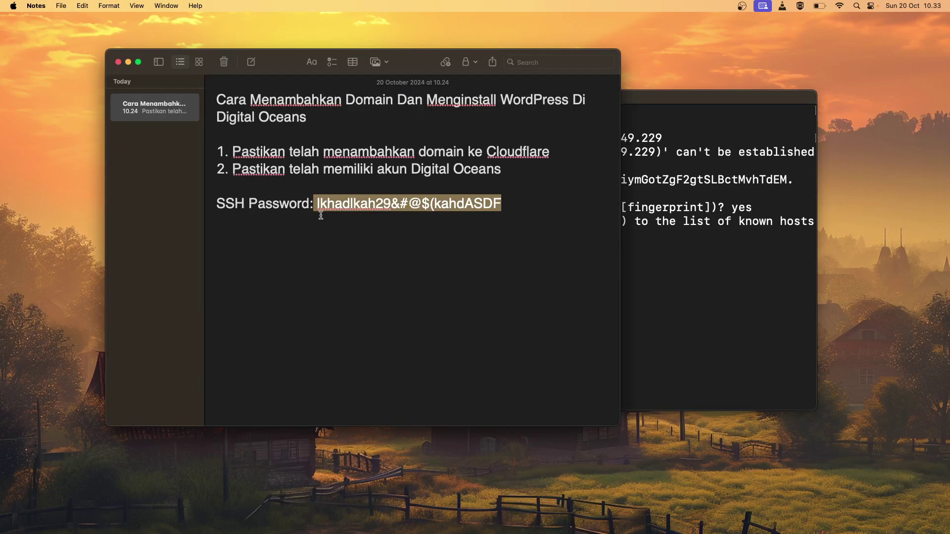
click(387, 210)
mouse_move(316, 204)
mouse_down()
mouse_move(515, 195)
mouse_move(316, 207)
mouse_up()
click(698, 262)
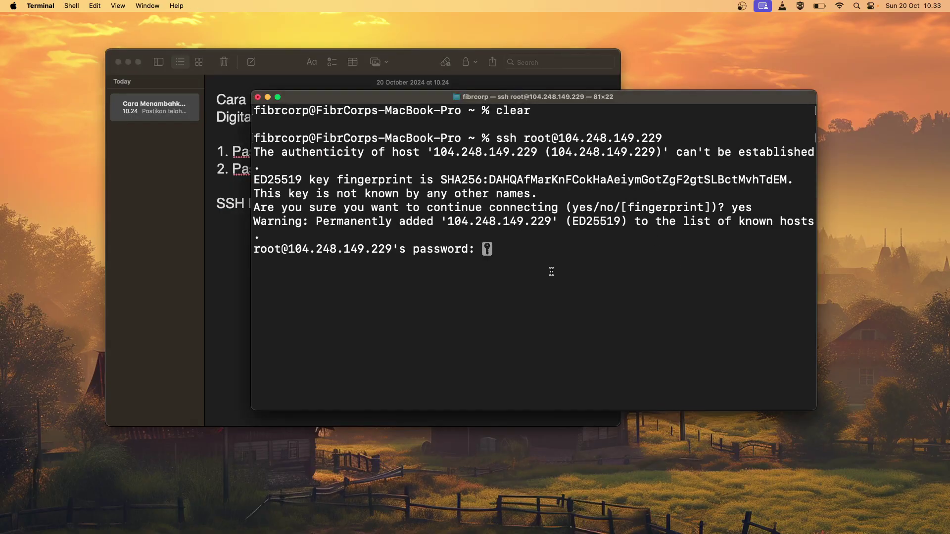
key(Return)
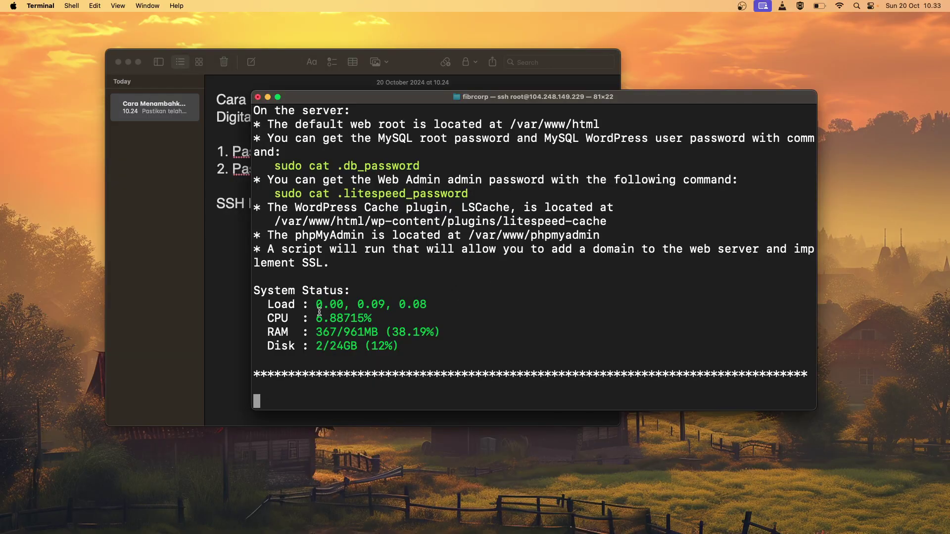
- Copy the videotutorial.dev domain from DigitalOcean and paste it at the 'Your domain:' prompt
drag(269, 303, 427, 347)
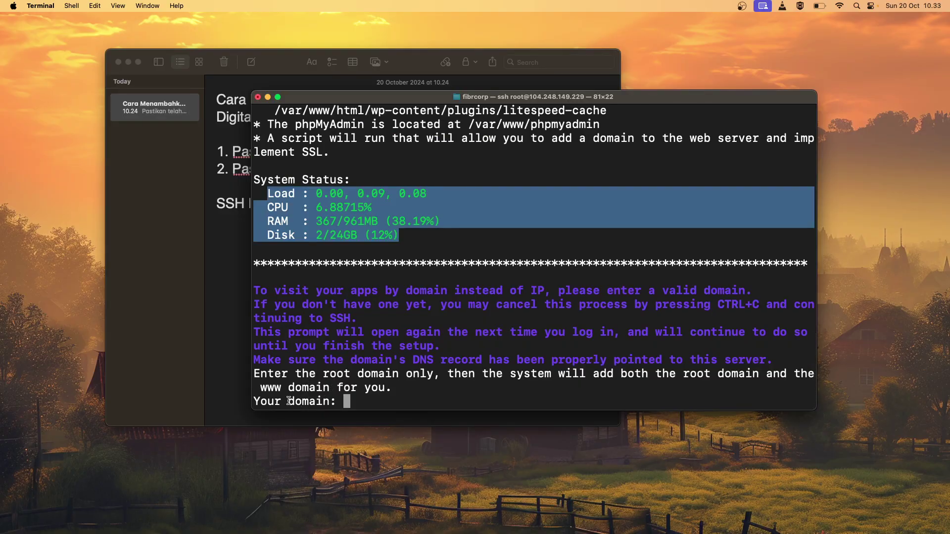
key(ctrl+Right)
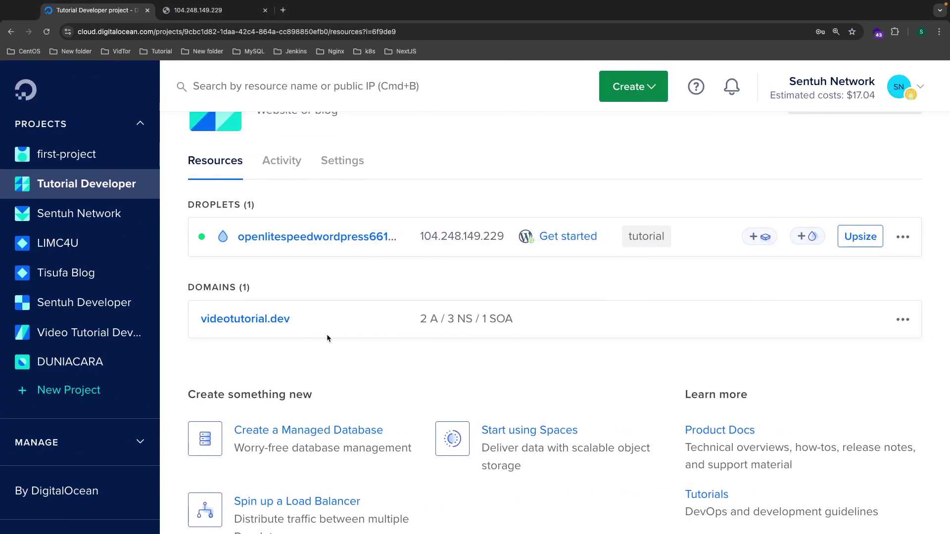
mouse_move(292, 319)
mouse_down()
mouse_move(138, 324)
mouse_move(298, 319)
mouse_up()
key(super+c)
key(super+l)
key(super+v)
key(Escape)
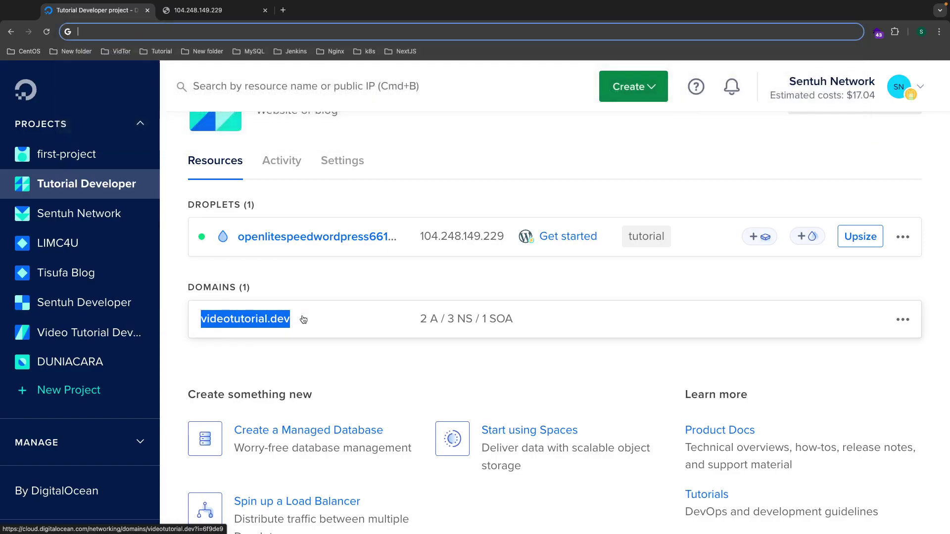
key(ctrl+Left)
key(super+v)
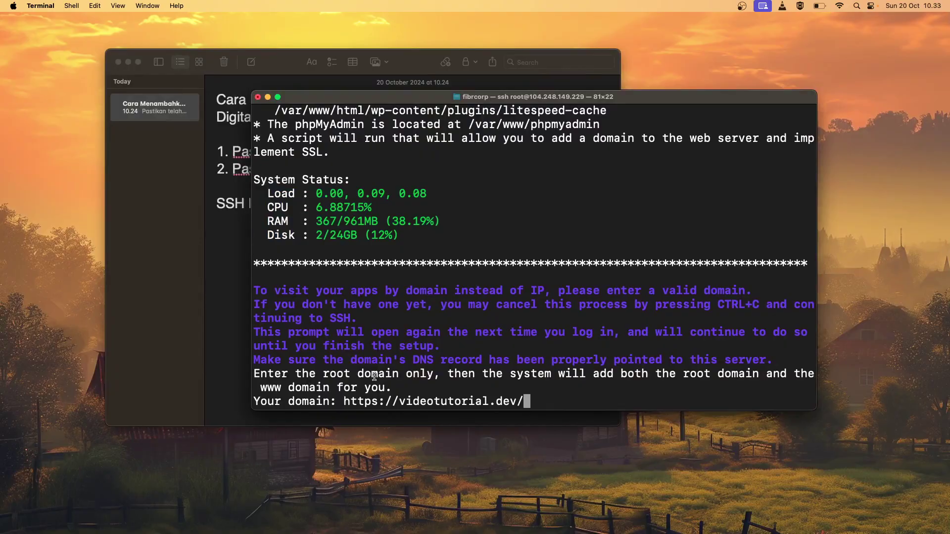
key(BackSpace)
key(Left)
key(Left)
key(BackSpace)
key(BackSpace)
key(BackSpace)
key(BackSpace)
key(BackSpace)
key(BackSpace)
key(BackSpace)
key(BackSpace)
text(v)
key(Left)
key(Left)
key(Left)
key(BackSpace)
key(BackSpace)
key(BackSpace)
key(BackSpace)
key(BackSpace)
key(BackSpace)
key(BackSpace)
key(BackSpace)
key(BackSpace)
key(BackSpace)
key(BackSpace)
key(BackSpace)
key(BackSpace)
key(BackSpace)
key(BackSpace)
key(BackSpace)
key(BackSpace)
key(BackSpace)
key(BackSpace)
key(BackSpace)
key(BackSpace)
key(BackSpace)
key(BackSpace)
key(BackSpace)
key(BackSpace)
key(BackSpace)
key(BackSpace)
key(BackSpace)
key(BackSpace)
key(BackSpace)
key(BackSpace)
key(BackSpace)
key(BackSpace)
key(BackSpace)
key(BackSpace)
key(BackSpace)
key(BackSpace)
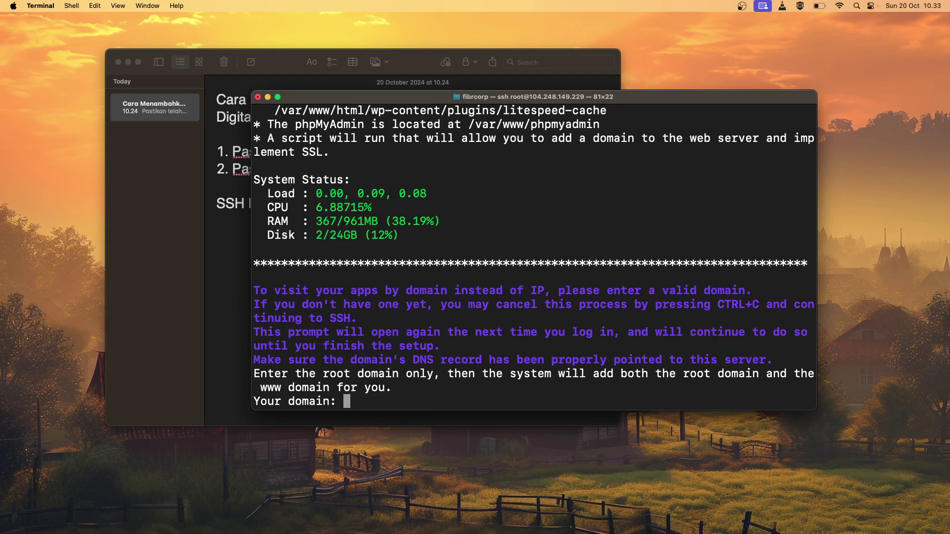
key(ctrl+Right)
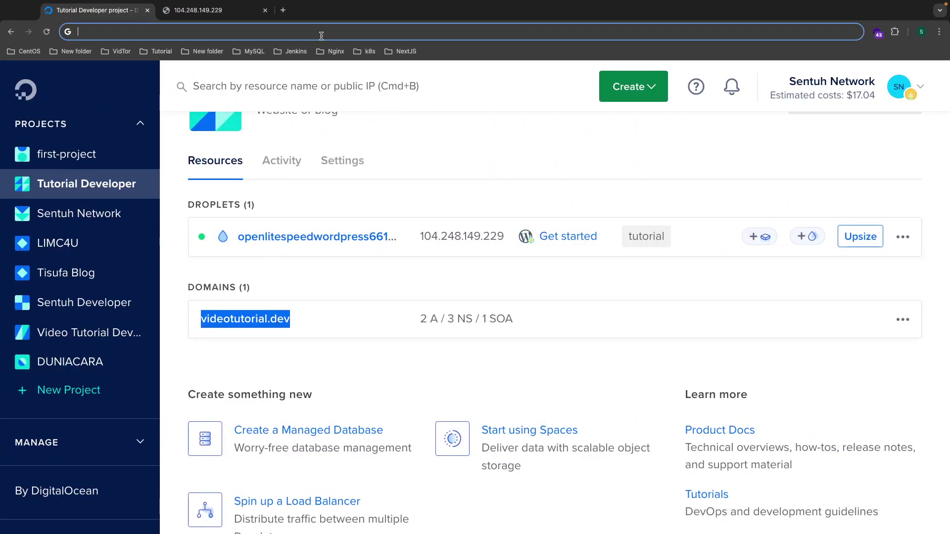
key(super+v)
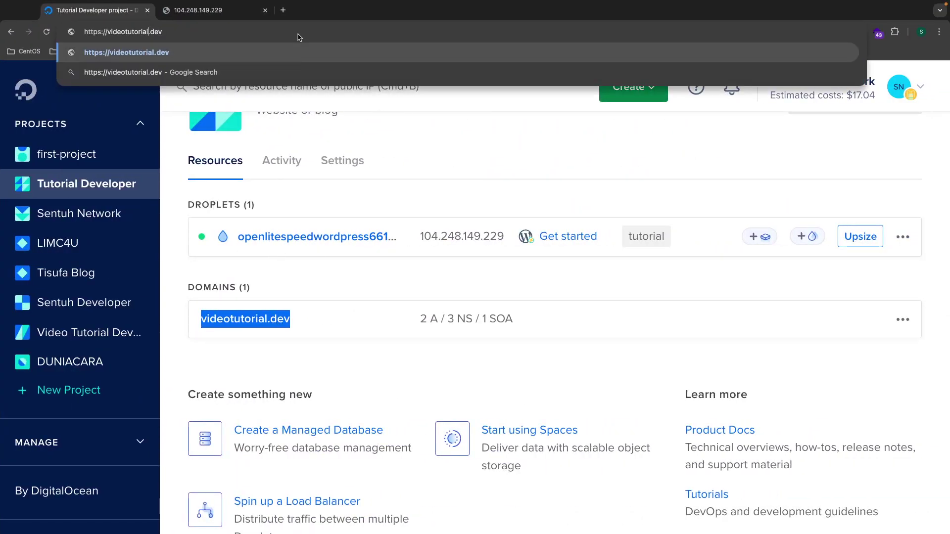
key(Left)
key(Left)
key(Left)
key(Left)
key(Left)
key(Left)
key(Left)
key(Left)
key(Left)
key(Left)
key(Left)
key(Left)
key(BackSpace)
key(BackSpace)
key(BackSpace)
key(BackSpace)
key(BackSpace)
key(BackSpace)
key(BackSpace)
key(BackSpace)
key(super+a)
key(super+c)
key(Escape)
key(ctrl+Left)
key(super+v)
key(BackSpace)
key(Left)
key(BackSpace)
key(BackSpace)
key(BackSpace)
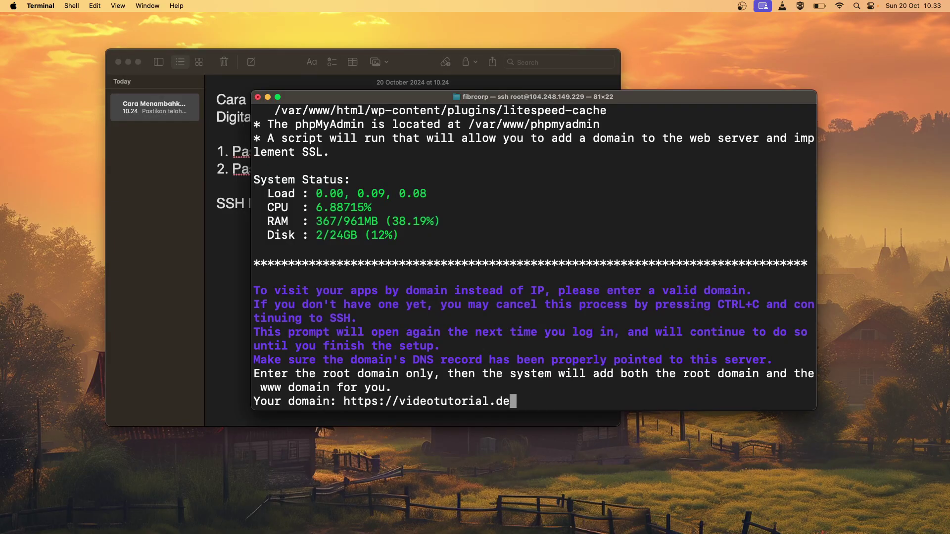
- Clean the address down to the bare videotutorial.dev in the note and cut it
click(220, 278)
key(super+v)
key(super+z)
key(Return)
key(super+v)
key(BackSpace)
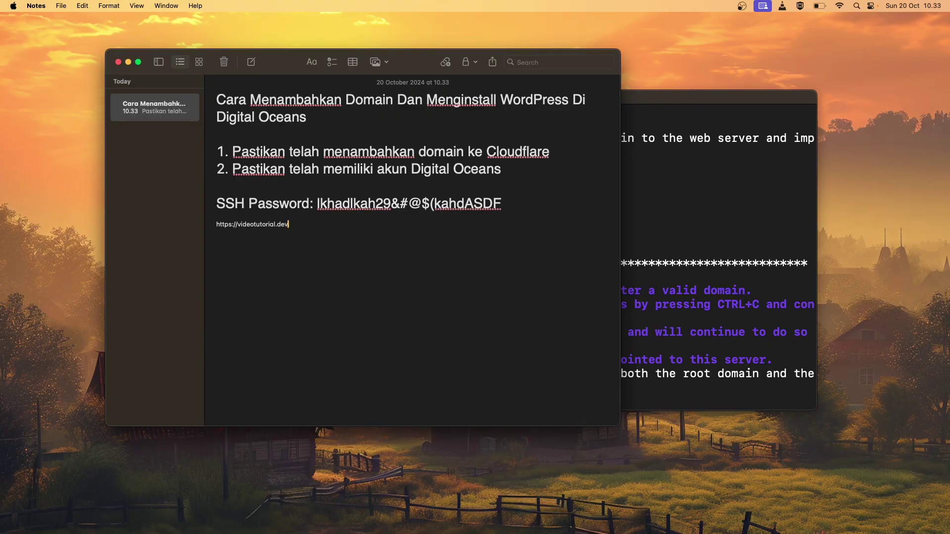
double_click(235, 224)
key(Left)
key(super+BackSpace)
drag(290, 227, 176, 226)
key(super+x)
- Replace the prompt entry with videotutorial.dev, submit it, and confirm with y
key(ctrl+Right)
key(ctrl+Left)
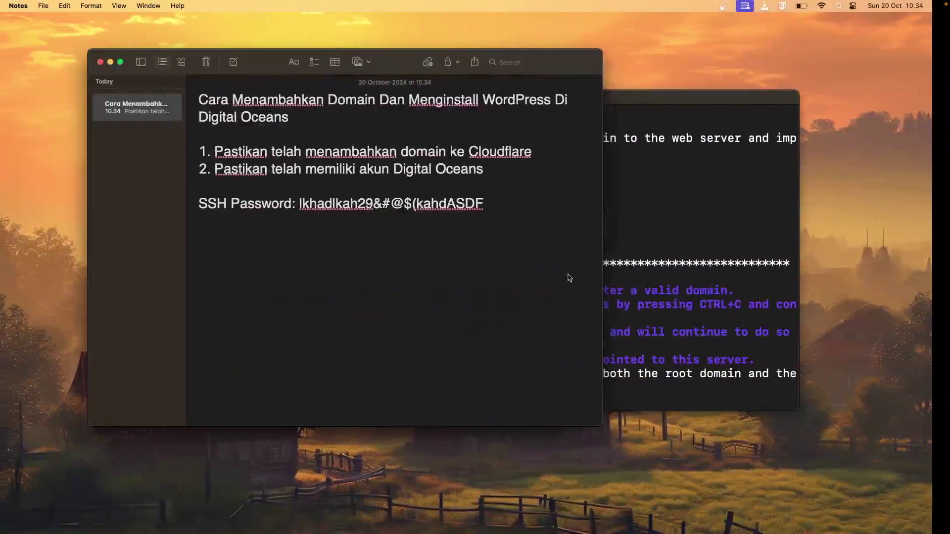
click(698, 276)
key(BackSpace)
key(BackSpace)
key(BackSpace)
key(BackSpace)
key(BackSpace)
key(BackSpace)
key(BackSpace)
key(BackSpace)
key(BackSpace)
key(BackSpace)
key(BackSpace)
key(BackSpace)
key(BackSpace)
key(BackSpace)
key(BackSpace)
key(BackSpace)
key(BackSpace)
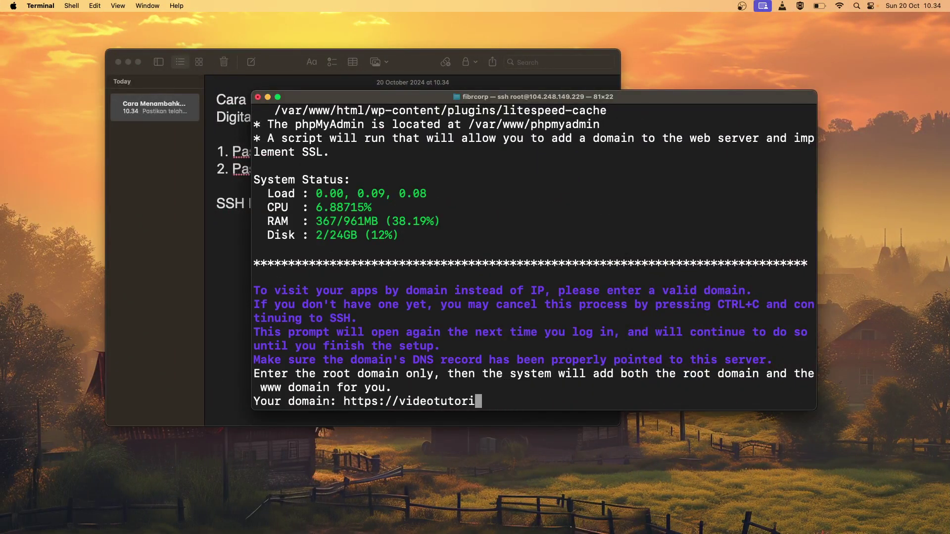
key(BackSpace)
key(BackSpace)
key(BackSpace)
key(BackSpace)
key(BackSpace)
key(BackSpace)
key(BackSpace)
key(super+v)
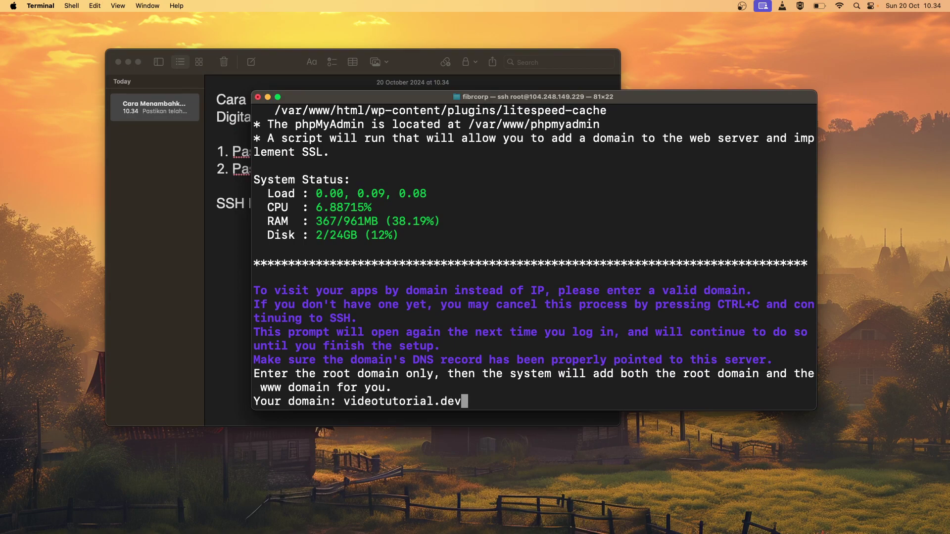
key(Return)
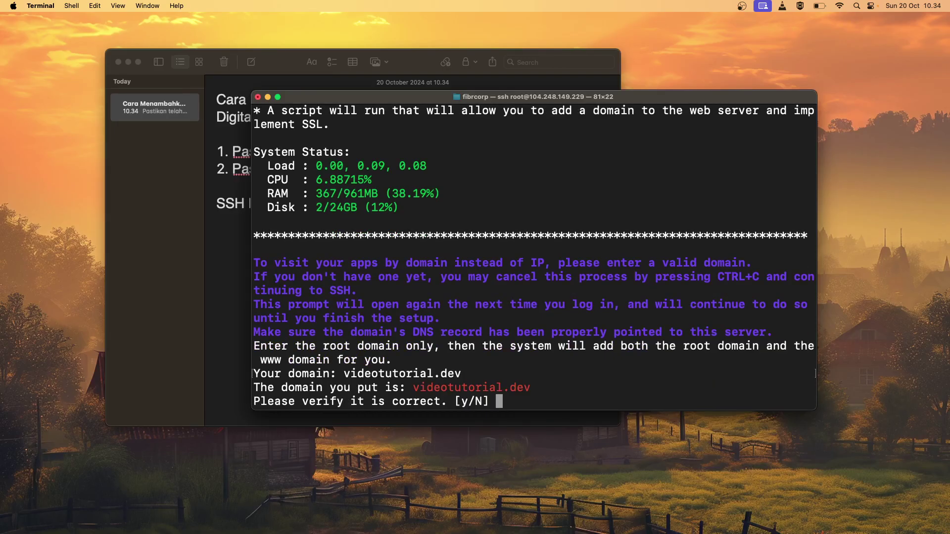
text(y)
key(Return)
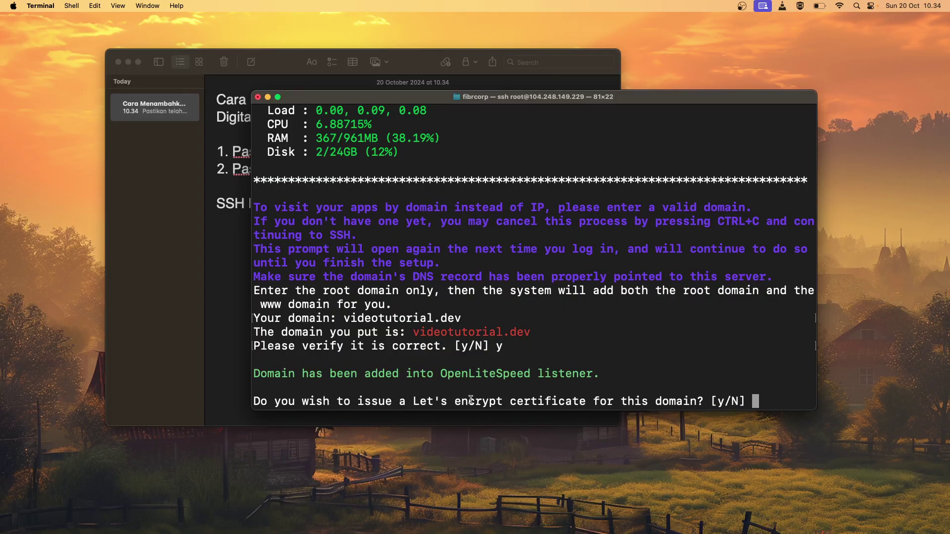
- Agree to a Let's Encrypt certificate, enter the contact e-mail address, and confirm with y
text(y)
key(Return)
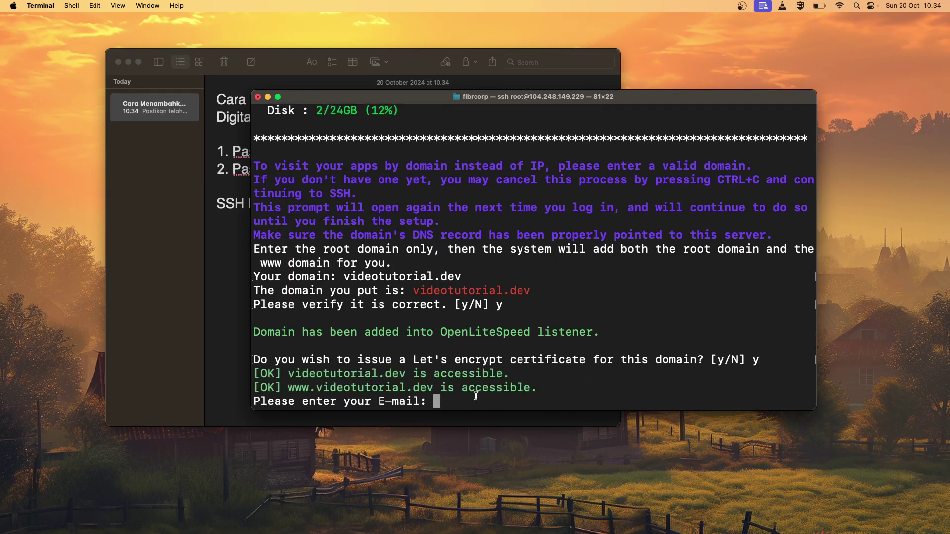
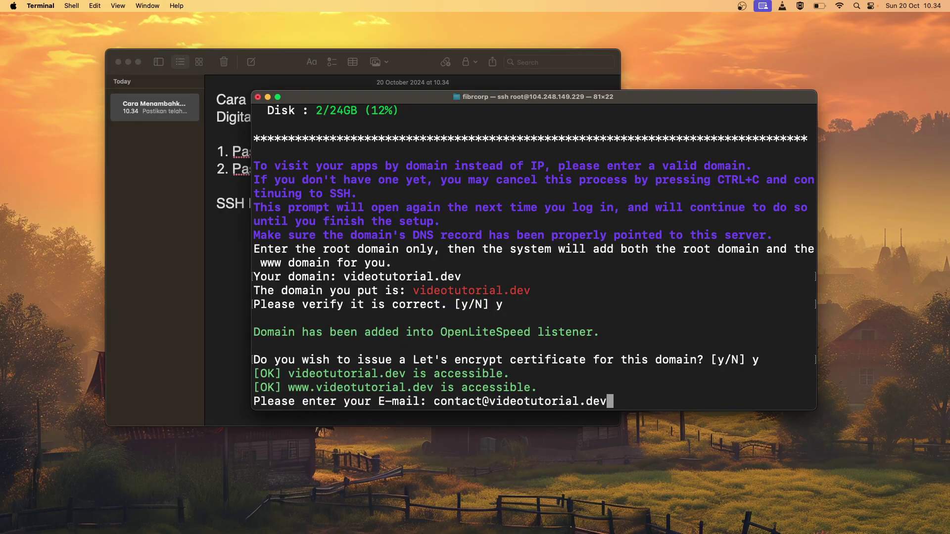
key(Return)
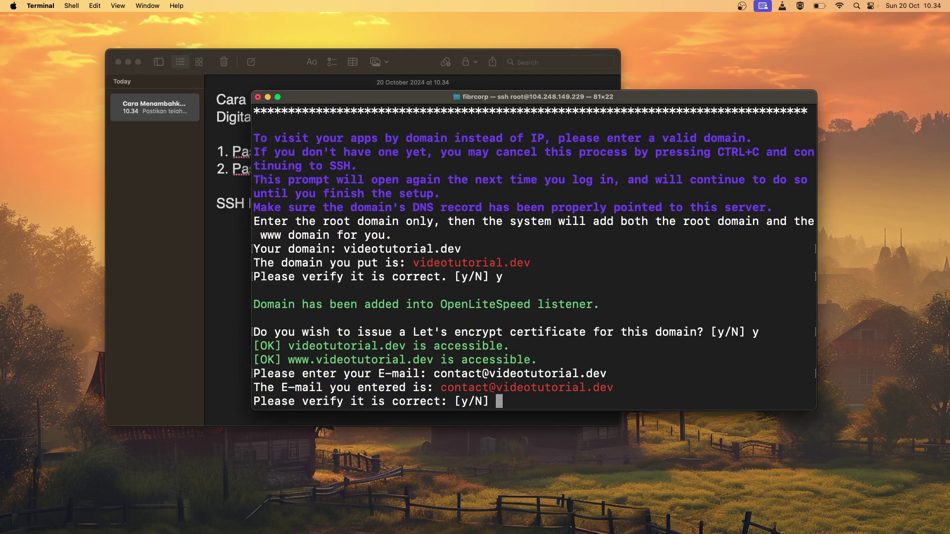
text(y)
key(Return)
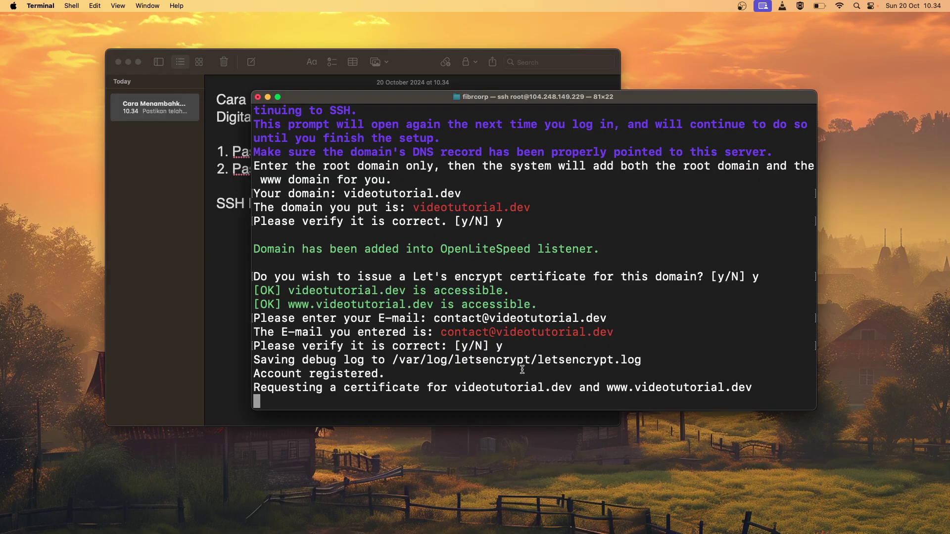
- Answer y to force HTTPS redirects for the domain
scroll(523, 370, down, 1)
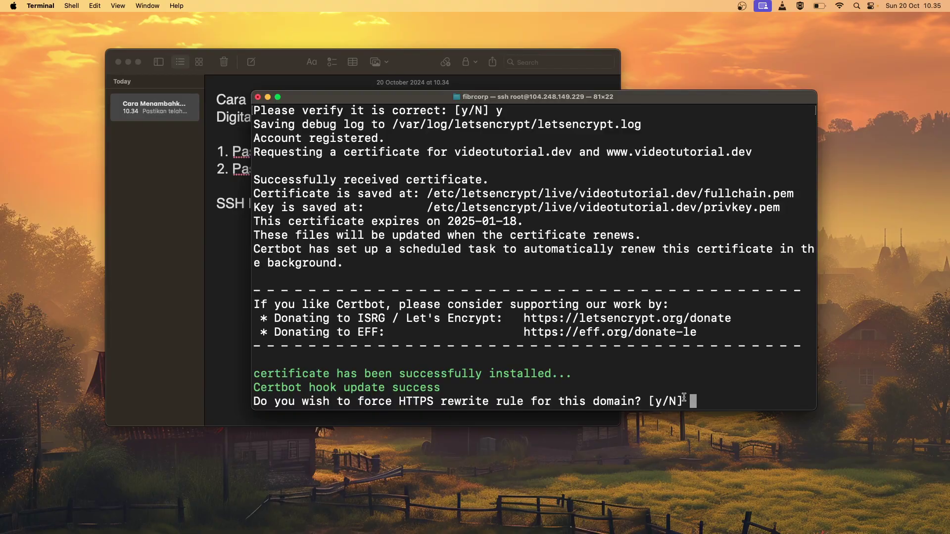
text(y)
key(Return)
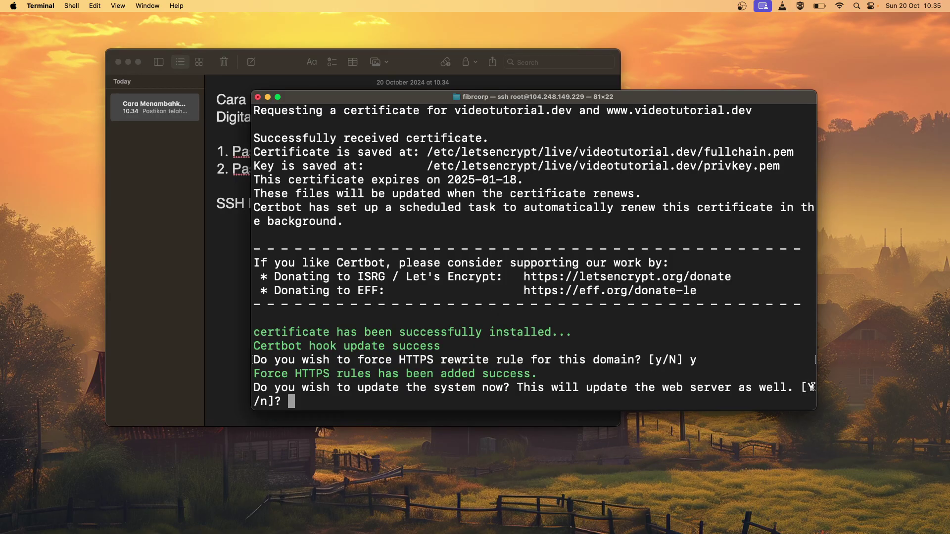
- Accept the system and web server update and let it finish with 'Update complete'
key(Return)
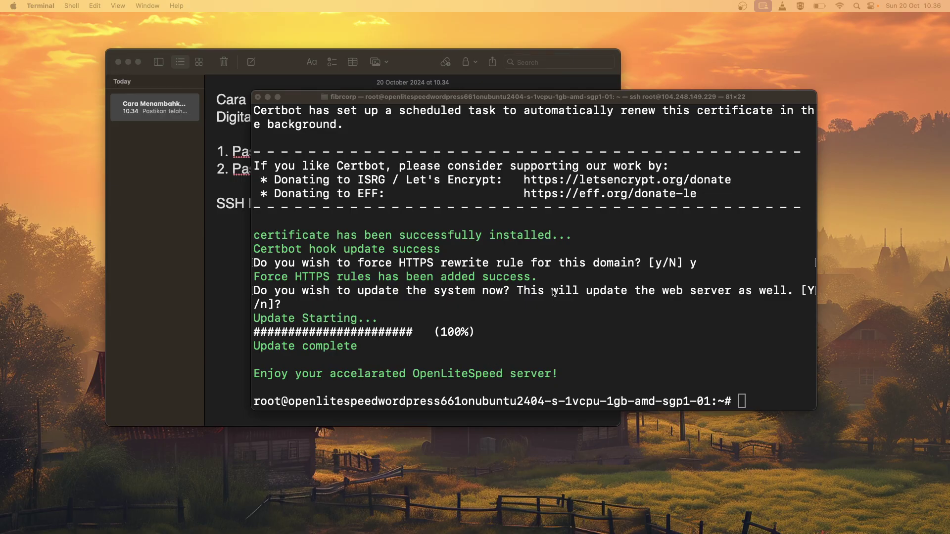
key(ctrl+Right)
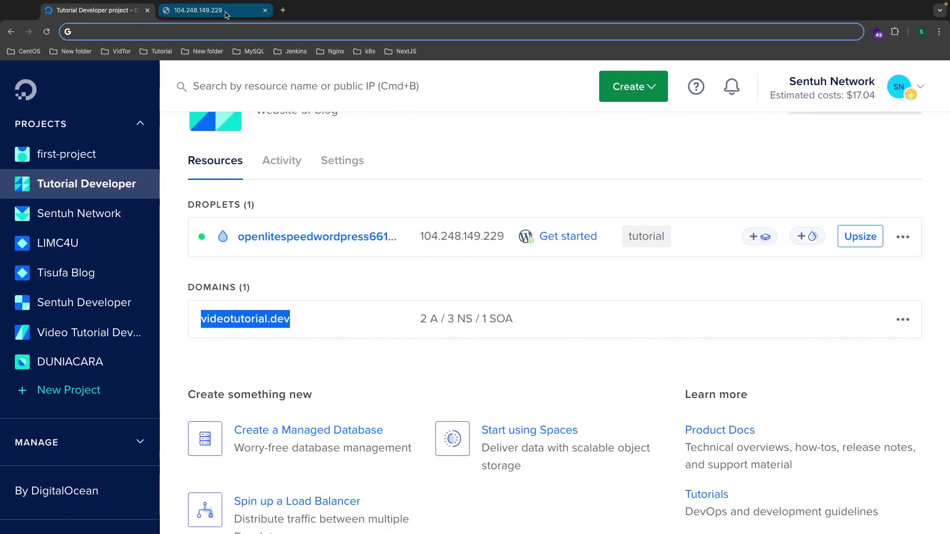
- Reload the 104.248.149.229 tab, view the privacy warning's advanced details, and load the address again
click(198, 10)
click(47, 33)
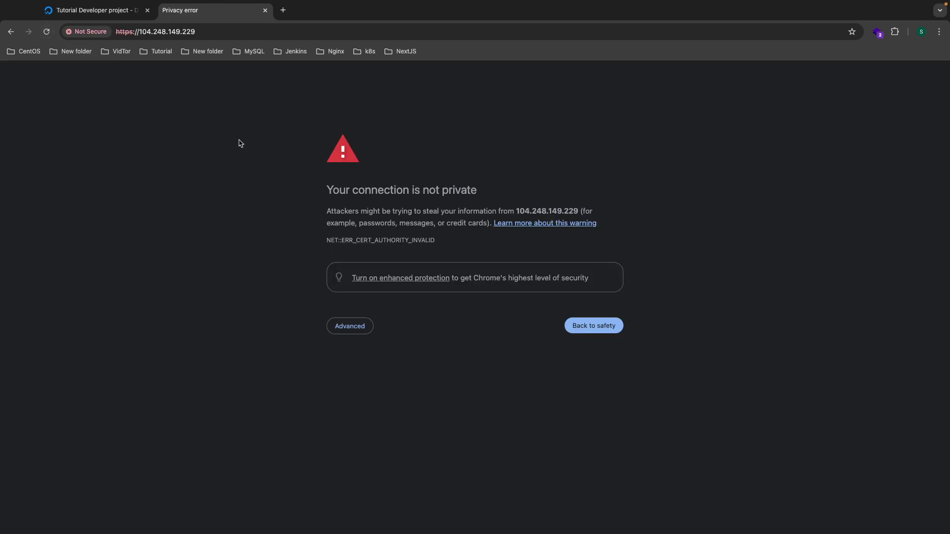
click(346, 326)
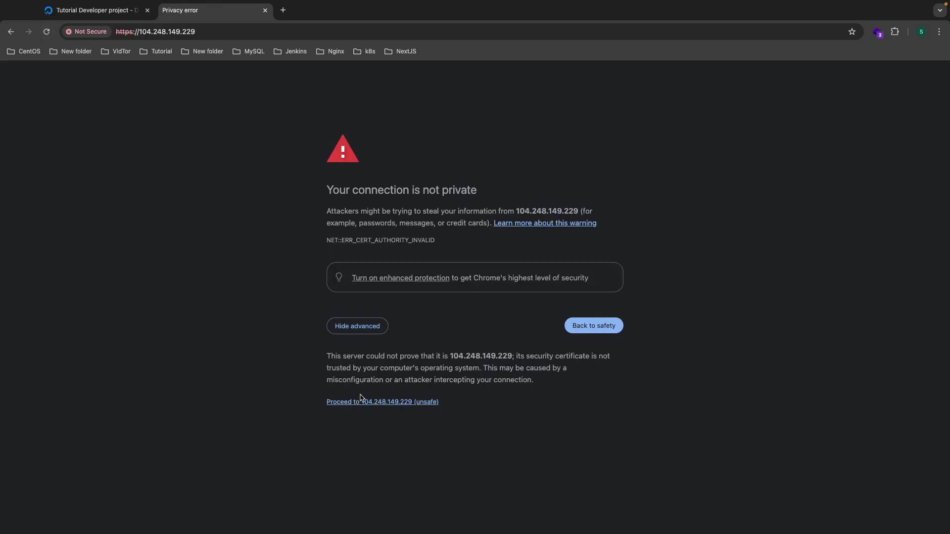
click(47, 32)
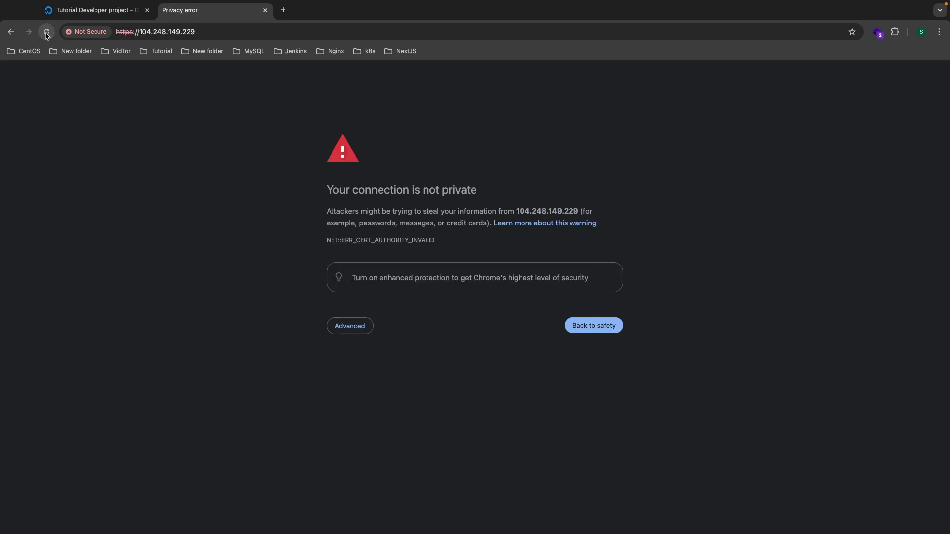
click(47, 36)
click(168, 33)
key(Return)
- Switch to Cloudflare and review the videotutorial.dev Overview showing protection on the Free plan
click(119, 35)
click(91, 32)
key(ctrl+Right)
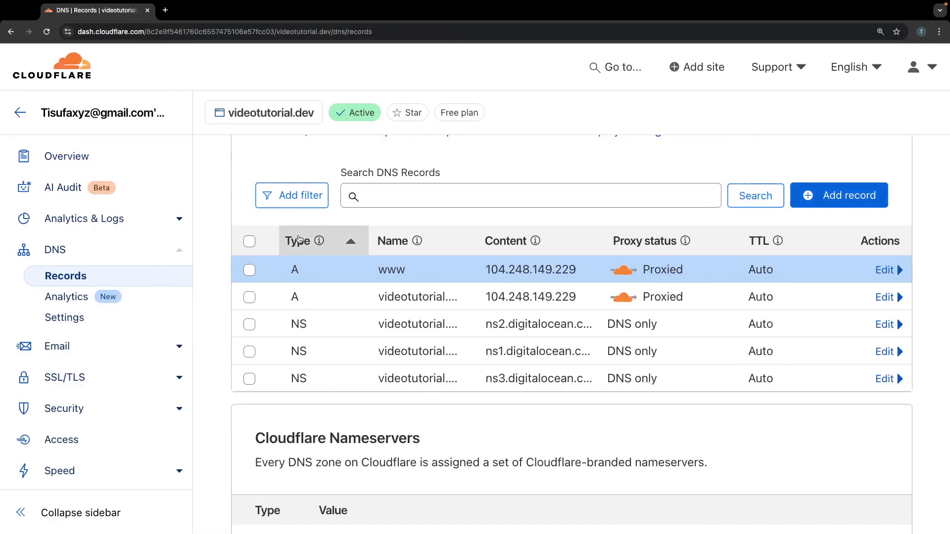
click(104, 163)
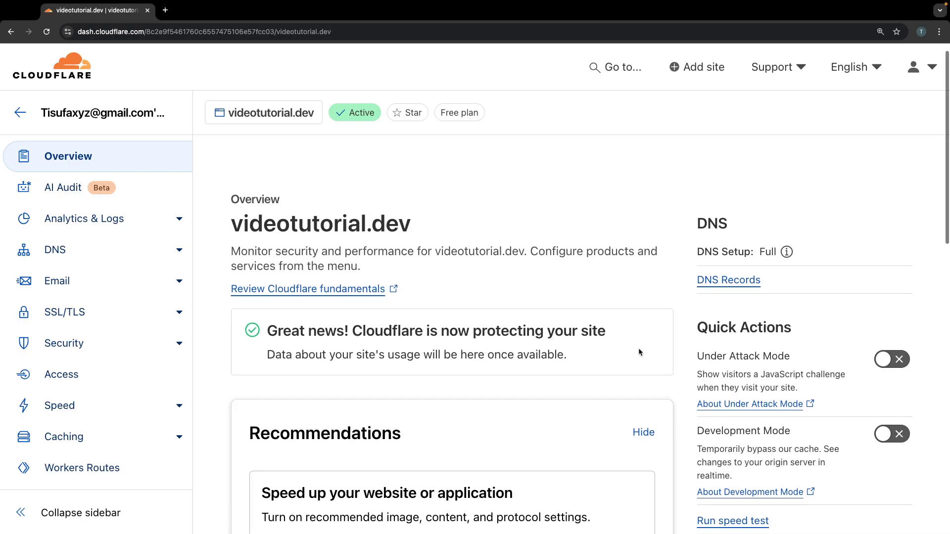
scroll(638, 351, down, 8)
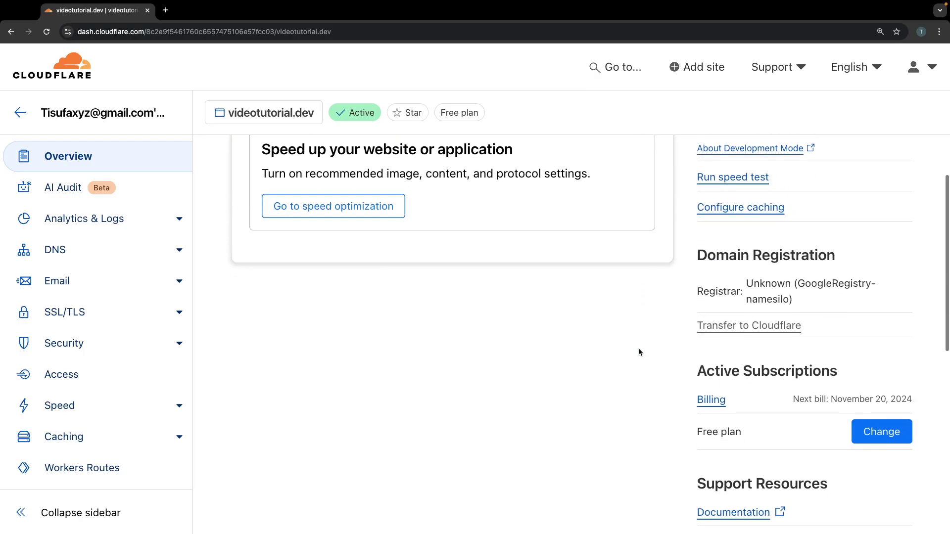
scroll(638, 351, down, 7)
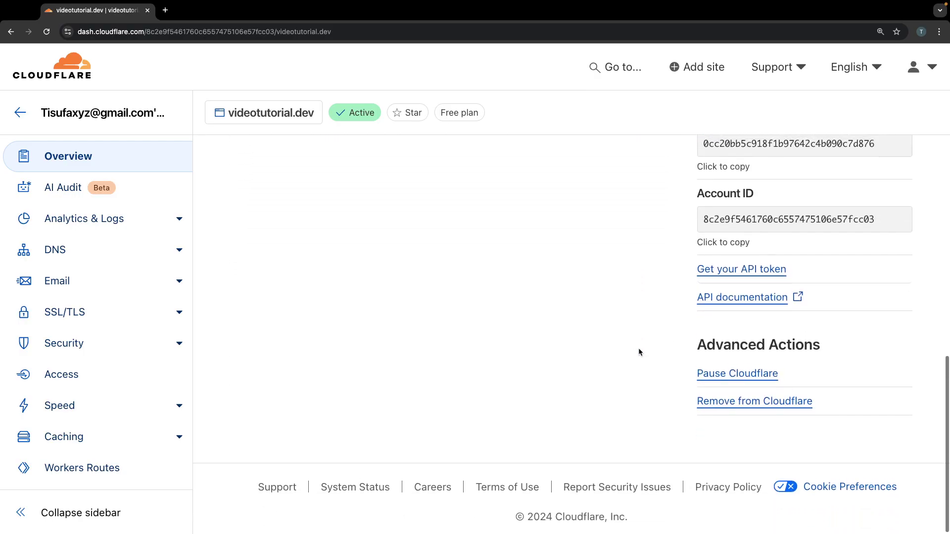
scroll(638, 351, up, 6)
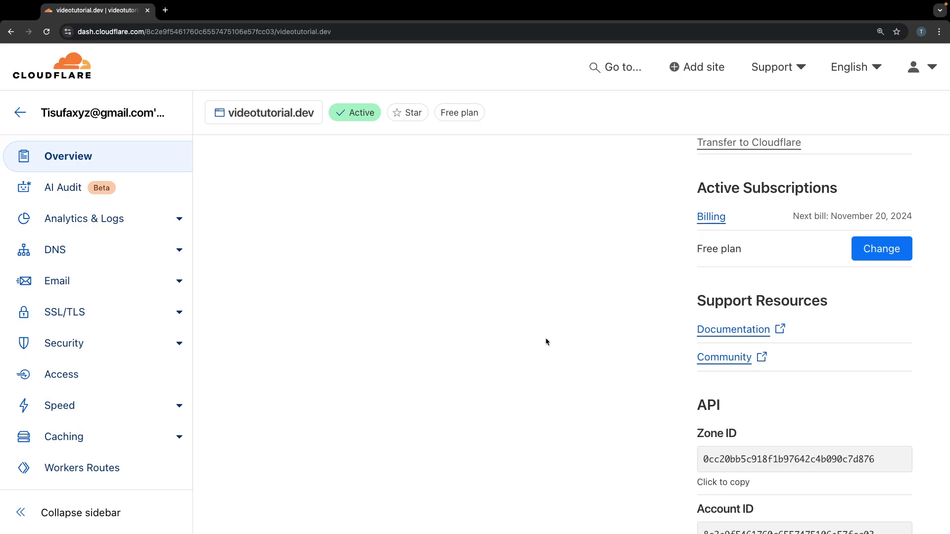
- In SSL/TLS, try Custom Full (Strict) encryption, then cancel to keep the mode Flexible
click(90, 316)
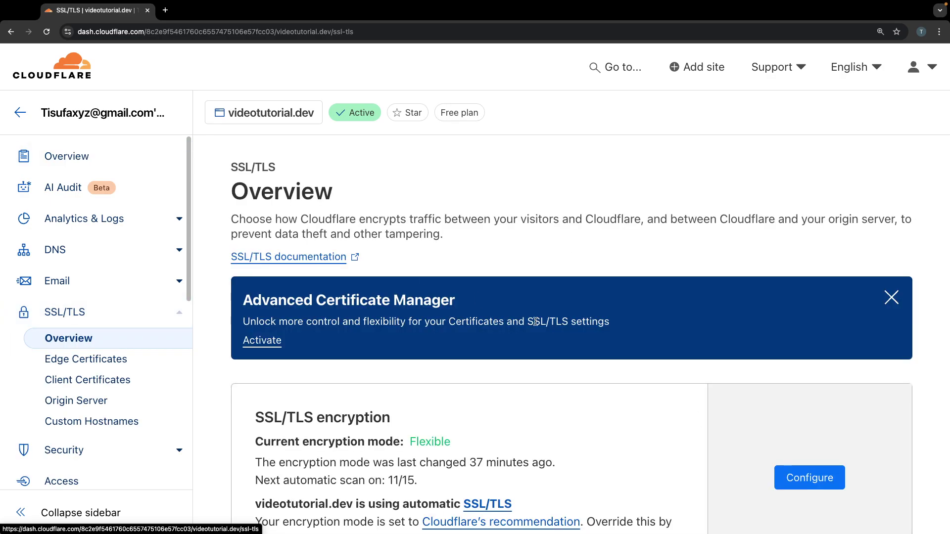
scroll(535, 321, down, 4)
scroll(535, 322, down, 3)
scroll(535, 325, up, 3)
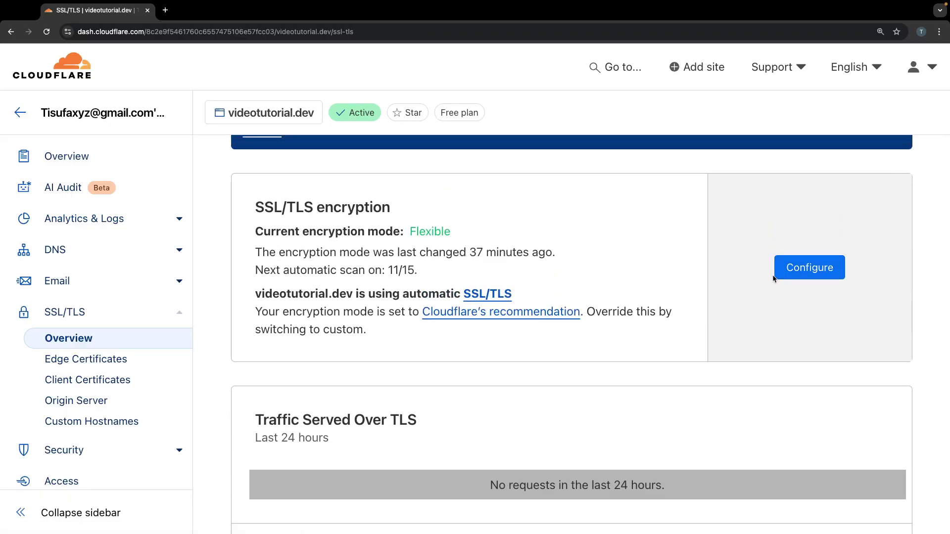
click(809, 267)
scroll(622, 314, down, 3)
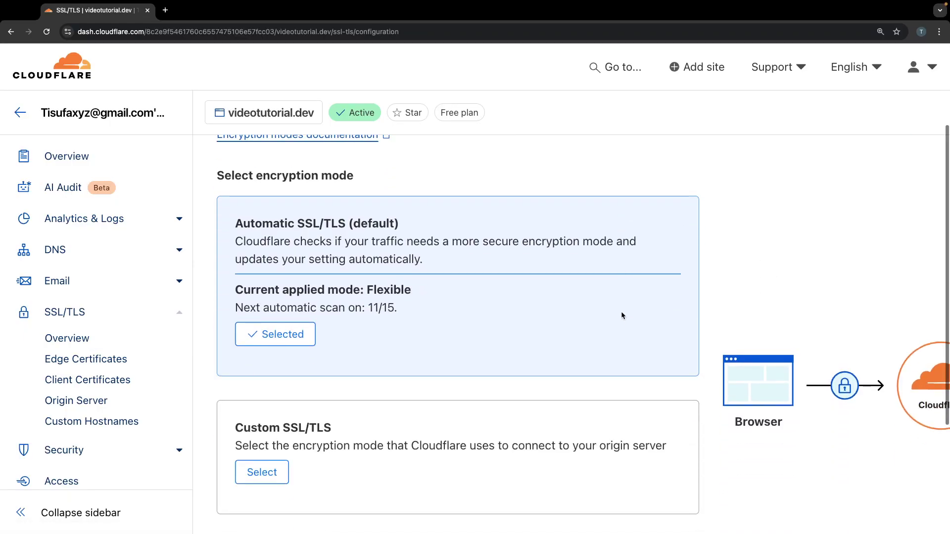
scroll(622, 315, down, 2)
scroll(621, 312, up, 3)
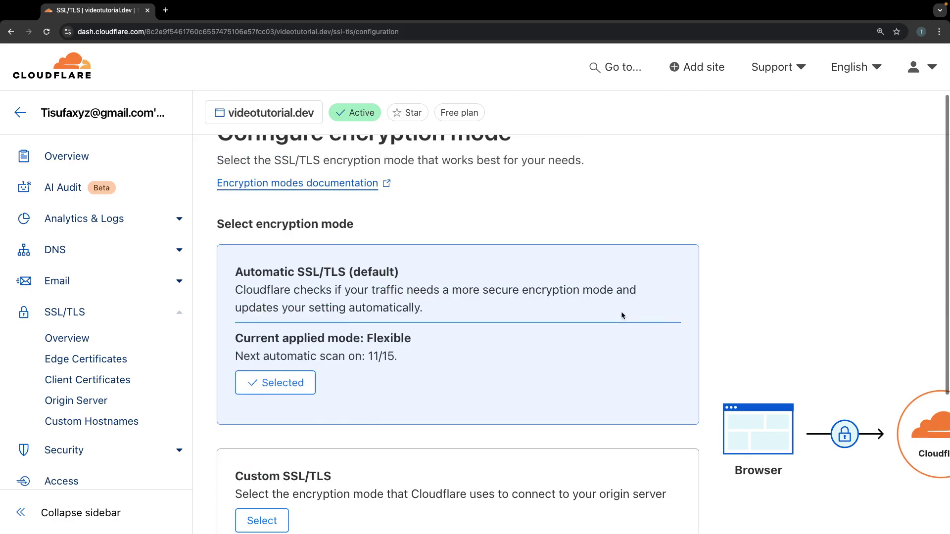
scroll(622, 316, up, 2)
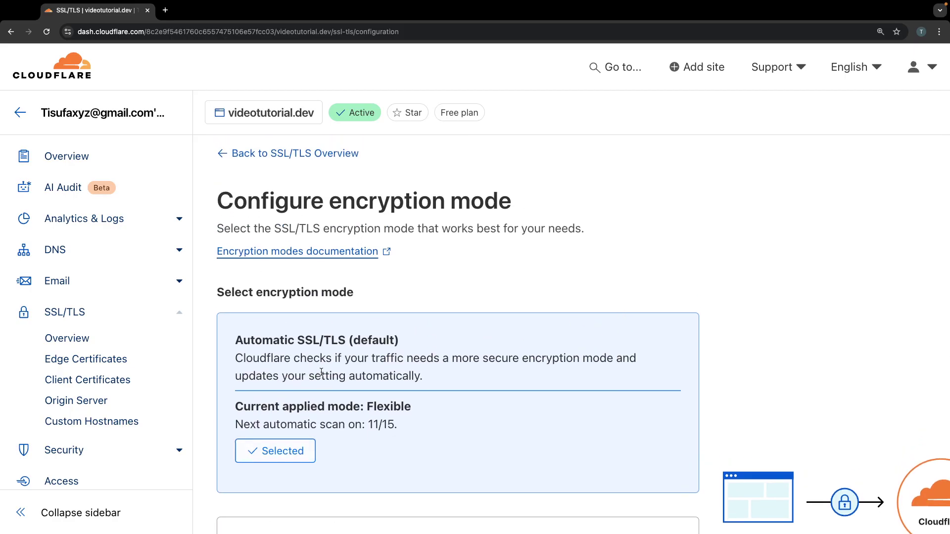
scroll(321, 372, down, 5)
click(271, 315)
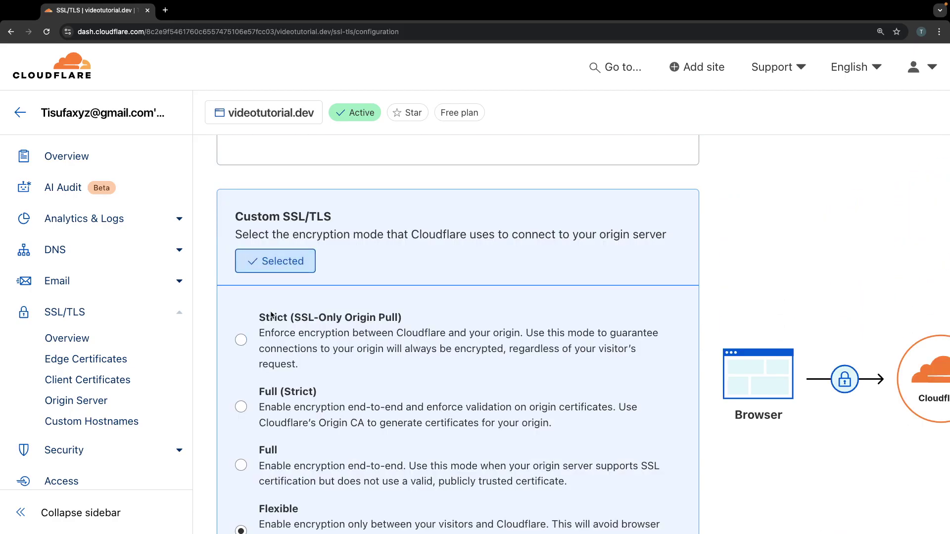
scroll(366, 360, down, 5)
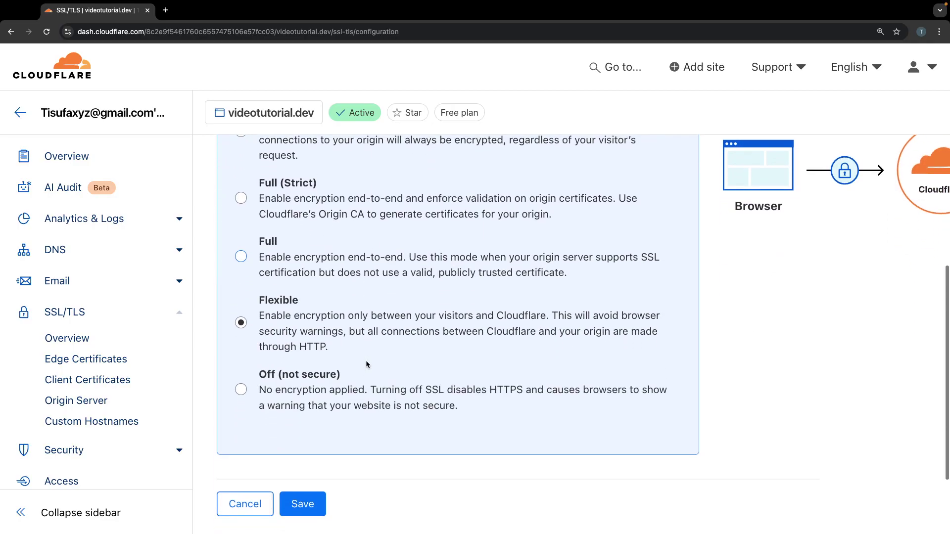
scroll(366, 364, up, 4)
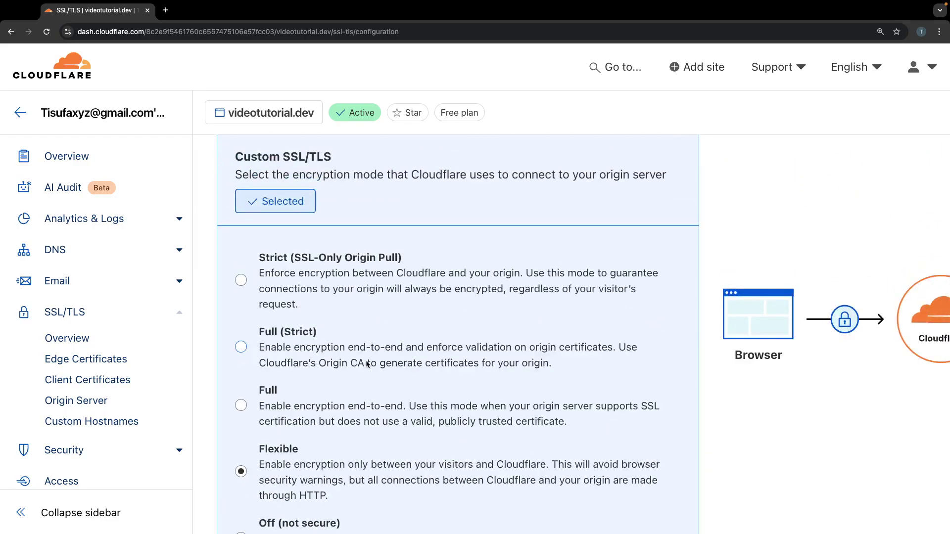
click(278, 333)
scroll(387, 362, down, 5)
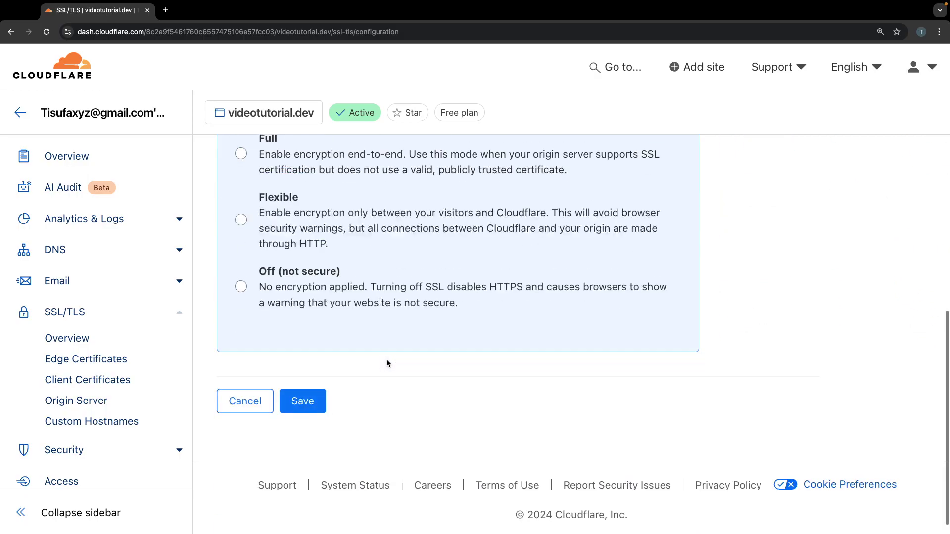
click(245, 401)
scroll(448, 325, down, 10)
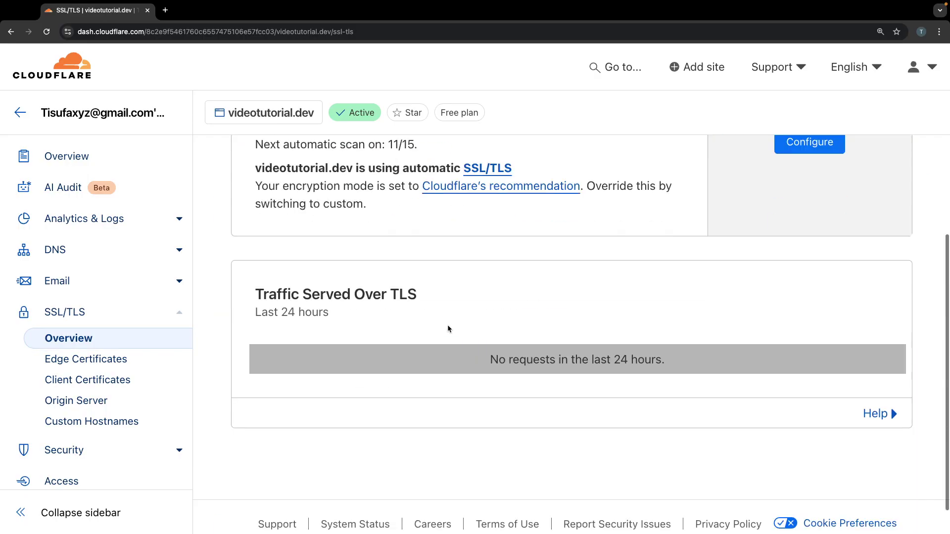
scroll(449, 326, up, 8)
scroll(823, 259, up, 2)
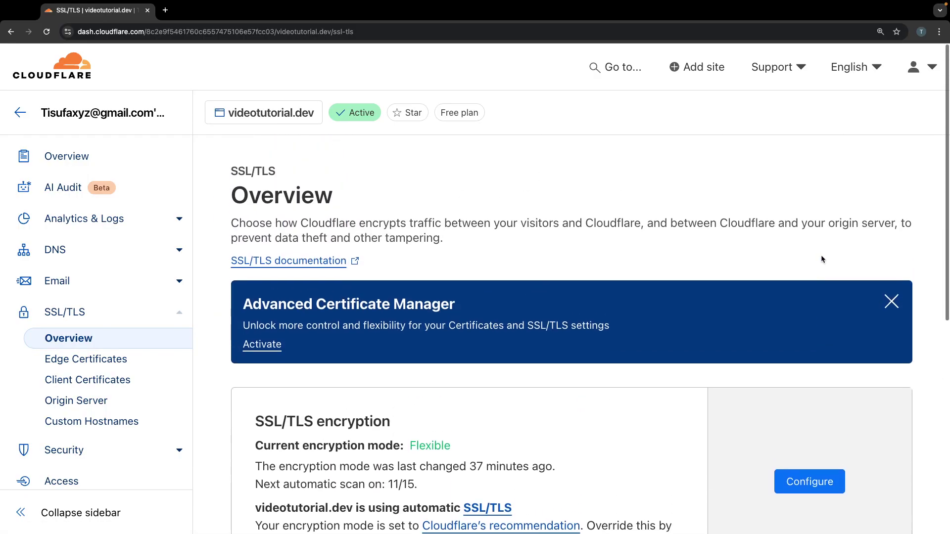
scroll(821, 257, down, 10)
scroll(822, 258, up, 10)
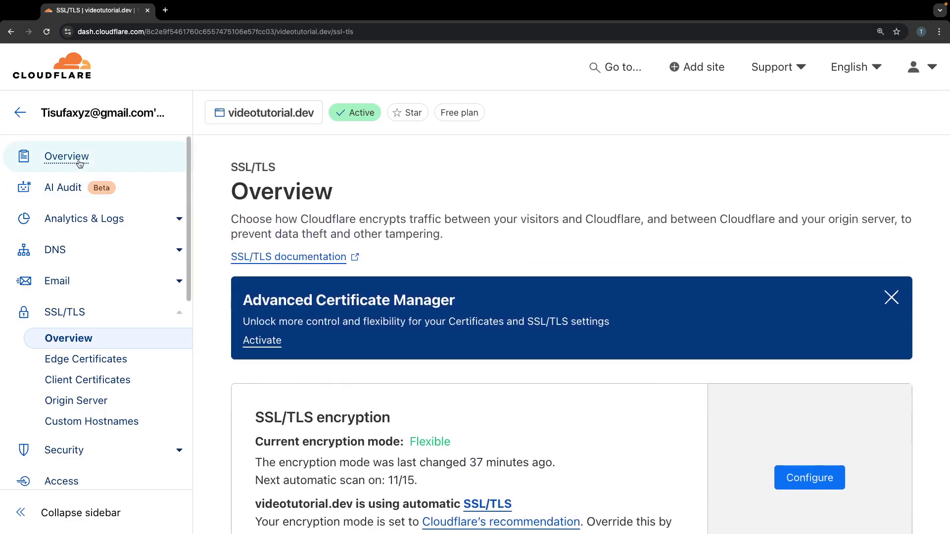
- Review the Overview showing Full DNS setup with Under Attack and Development Mode off
click(79, 157)
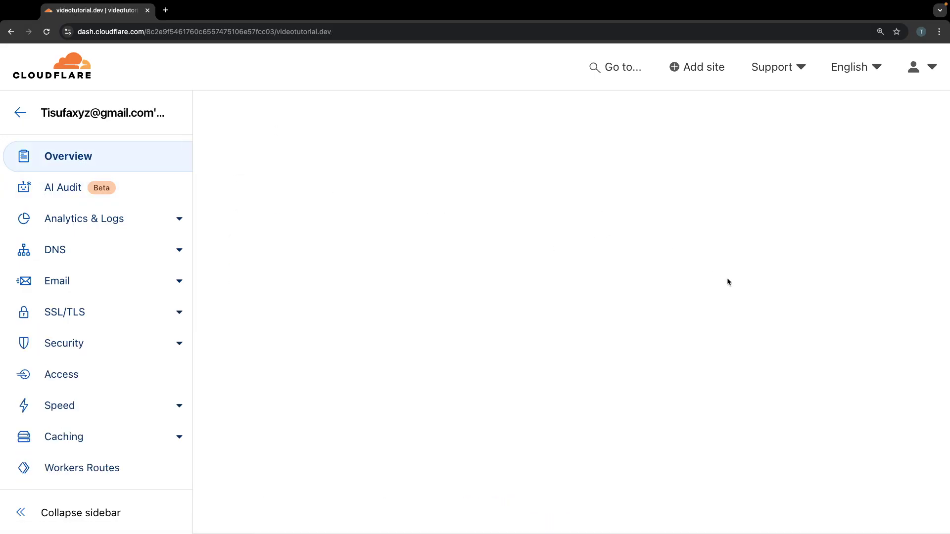
scroll(767, 312, down, 3)
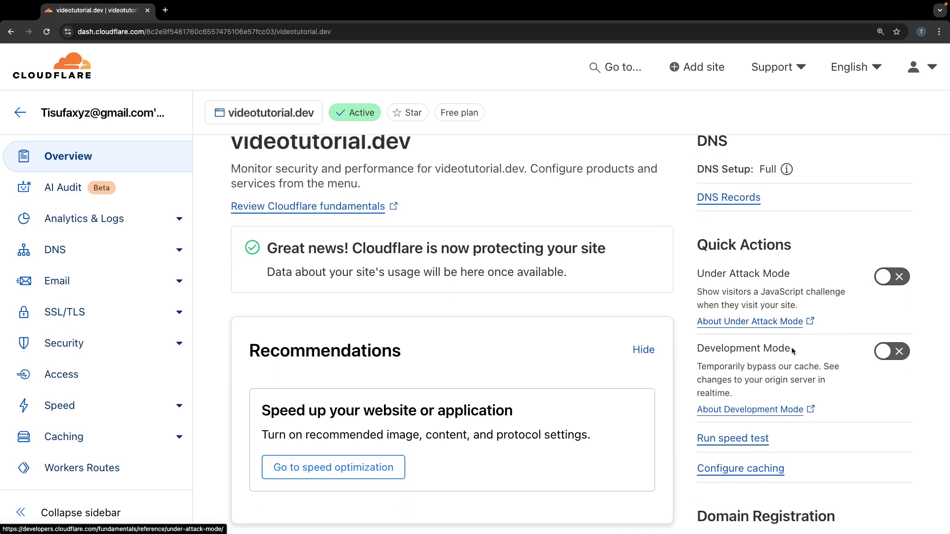
scroll(791, 346, down, 5)
scroll(787, 302, down, 4)
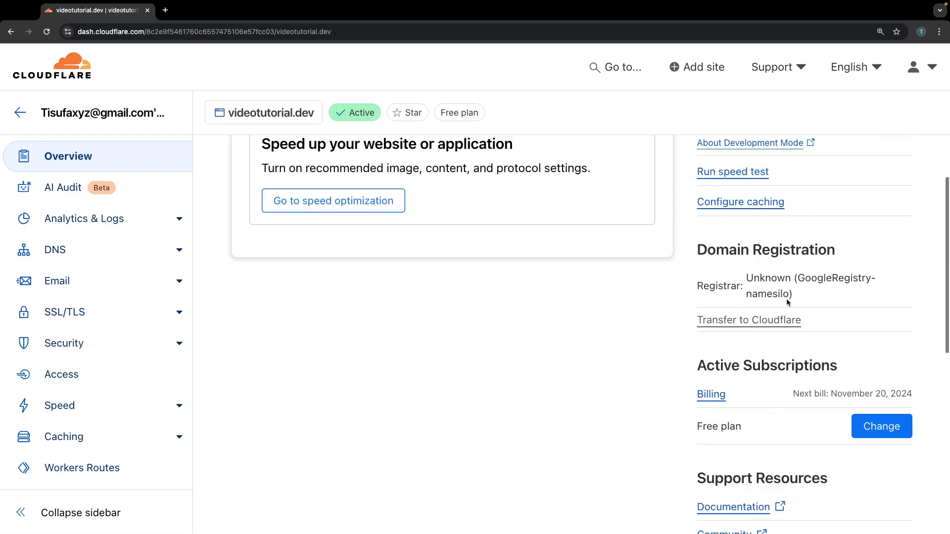
scroll(786, 303, down, 4)
scroll(787, 303, down, 5)
scroll(787, 299, up, 15)
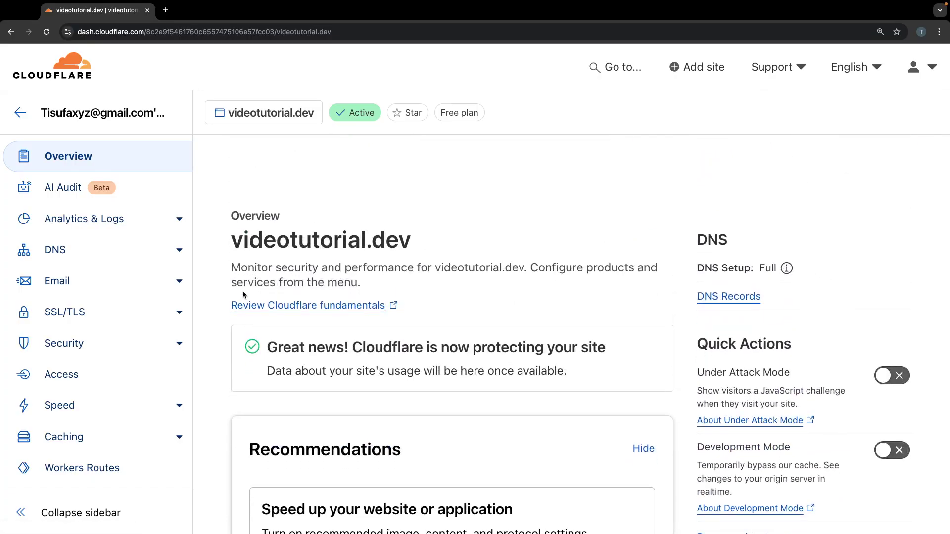
key(ctrl+Left)
- Proceed past the certificate privacy warning to the WordPress installer at the IP address
click(155, 31)
click(106, 11)
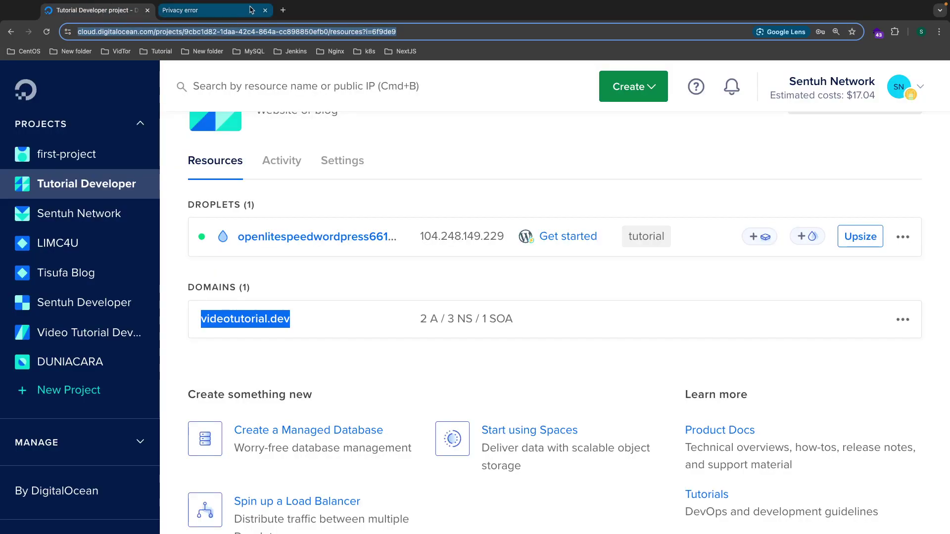
click(197, 15)
click(337, 323)
click(357, 402)
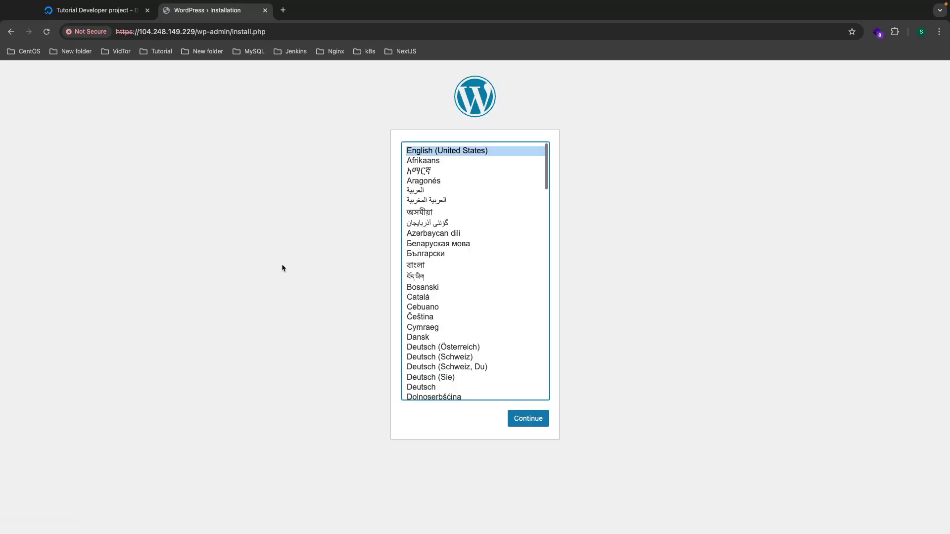
scroll(447, 299, down, 1)
scroll(447, 298, up, 1)
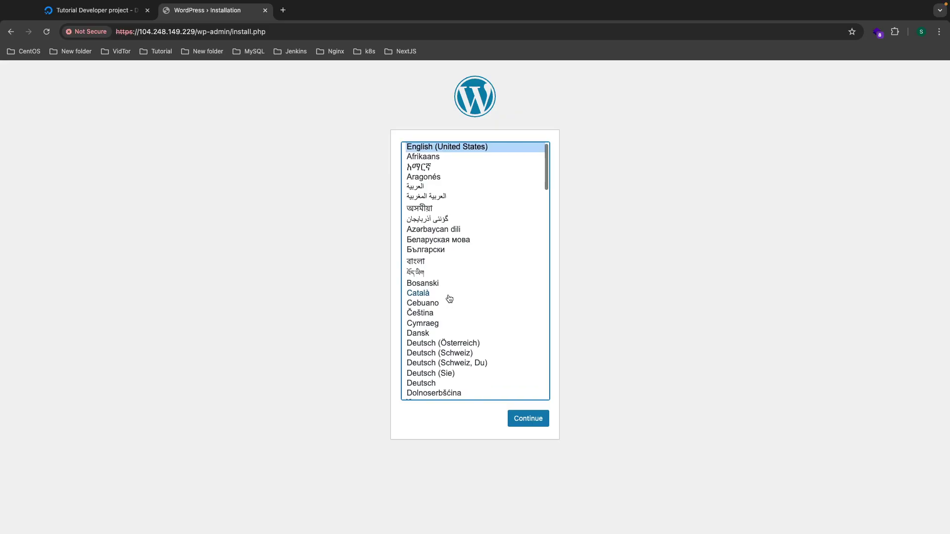
- Open the videotutorial.dev domain's DNS records in DigitalOcean
click(169, 34)
click(110, 11)
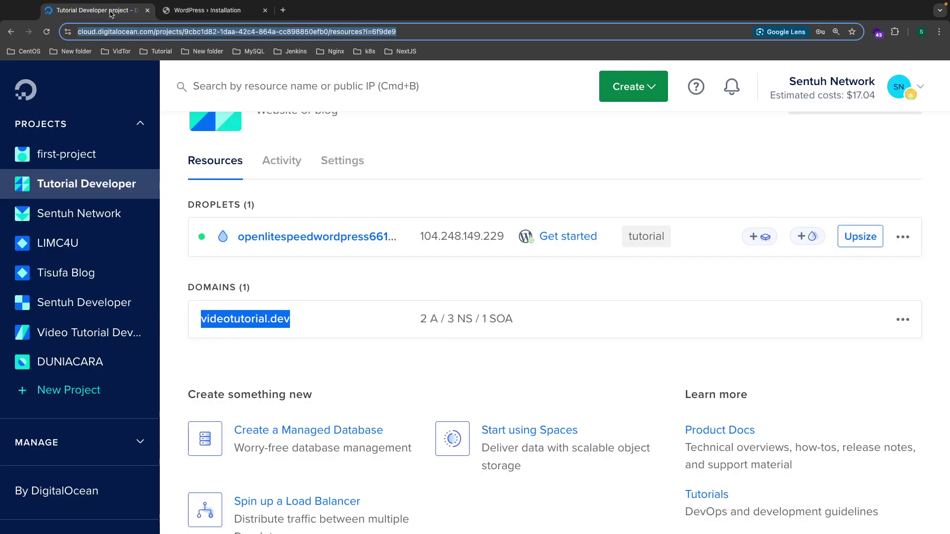
click(278, 320)
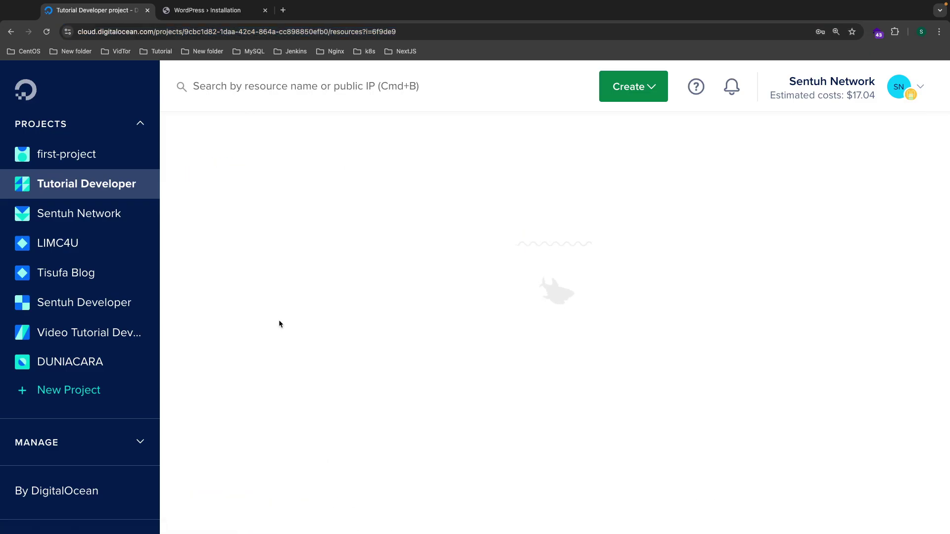
click(204, 14)
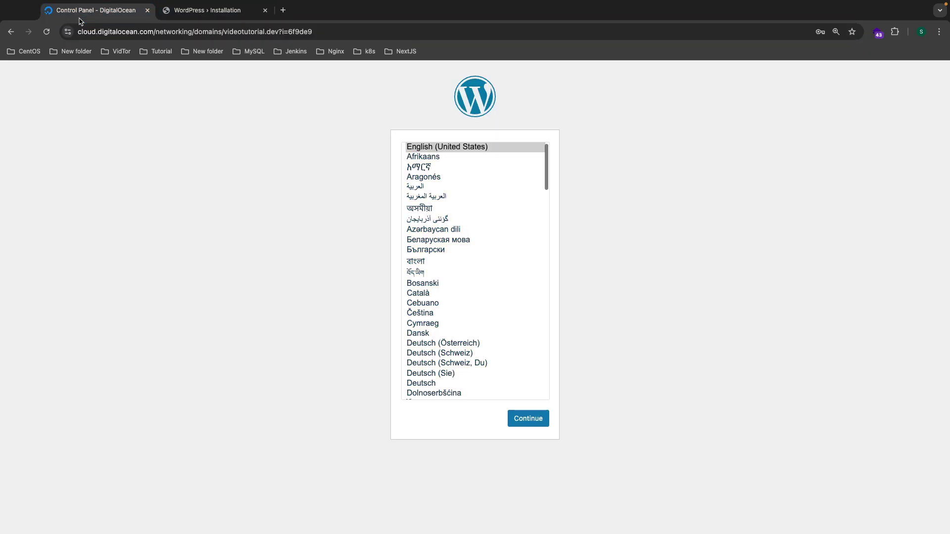
click(82, 15)
scroll(326, 273, down, 7)
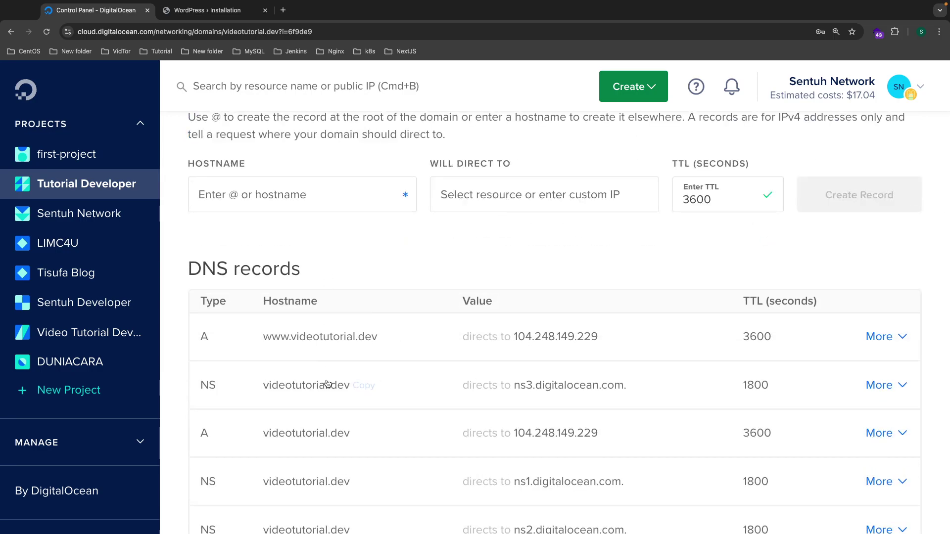
- Try loading the pasted domain in the installer tab, then close that tab
click(204, 11)
click(194, 34)
text(videotutorial.dev)
key(super+a)
text(videotutorial.dev)
text(')
key(BackSpace)
key(Return)
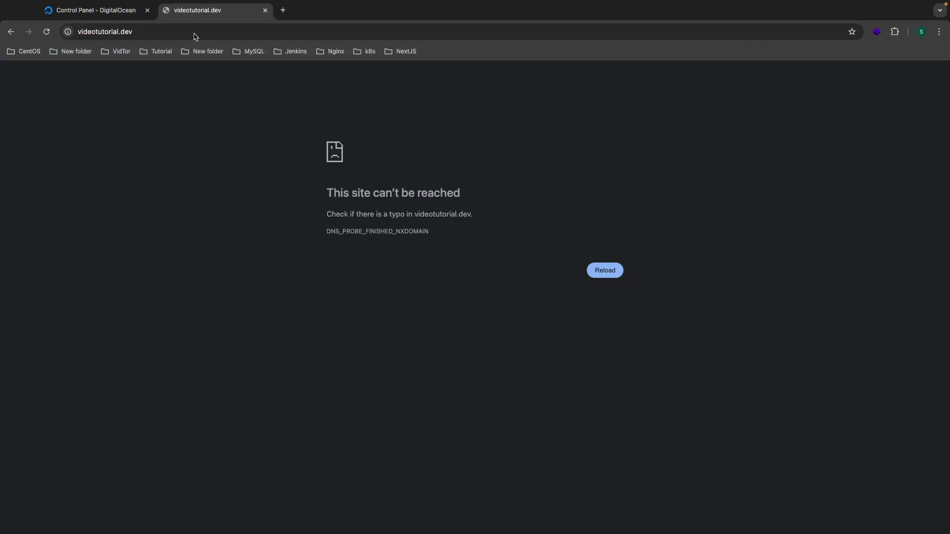
click(182, 34)
key(super+c)
key(Escape)
key(super+bracketleft)
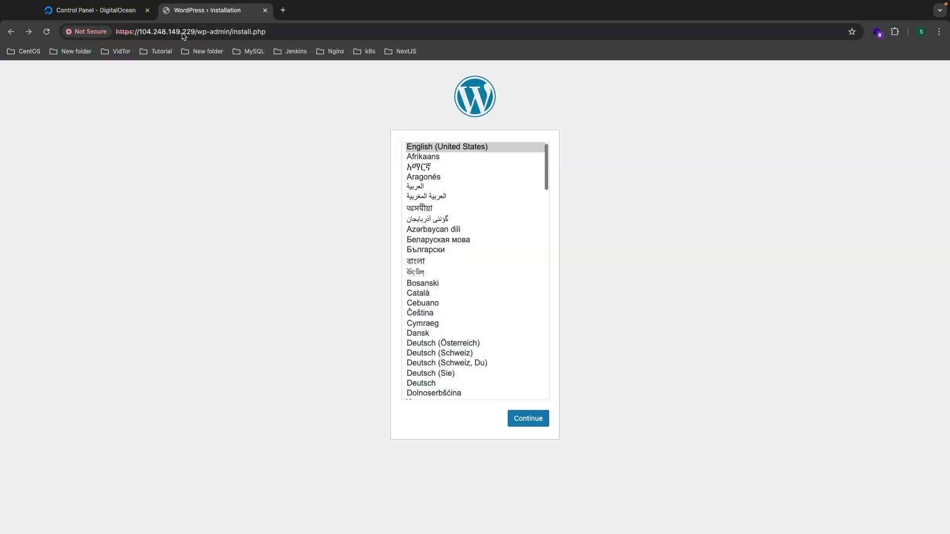
key(super+w)
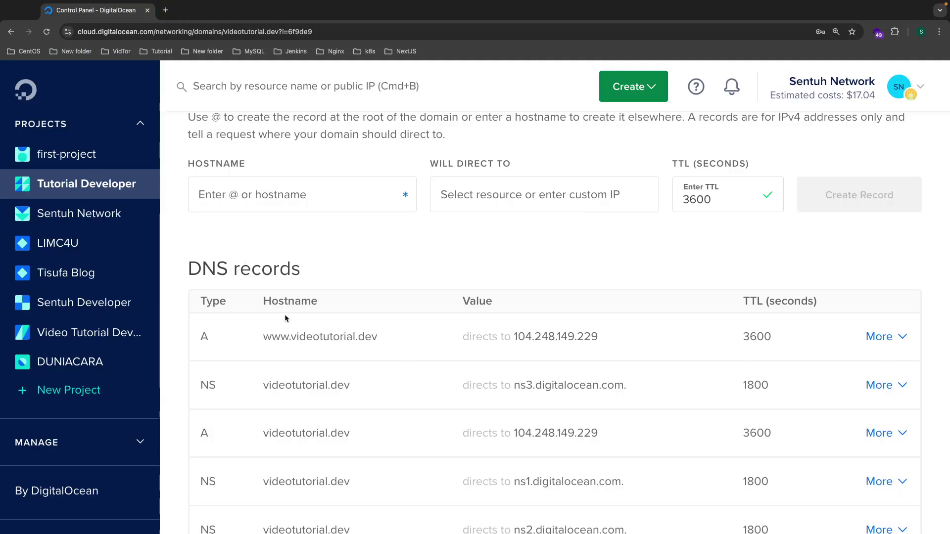
- Copy the videotutorial.dev hostname from the DNS records and load it in a new tab
click(294, 342)
click(166, 12)
key(super+v)
key(Return)
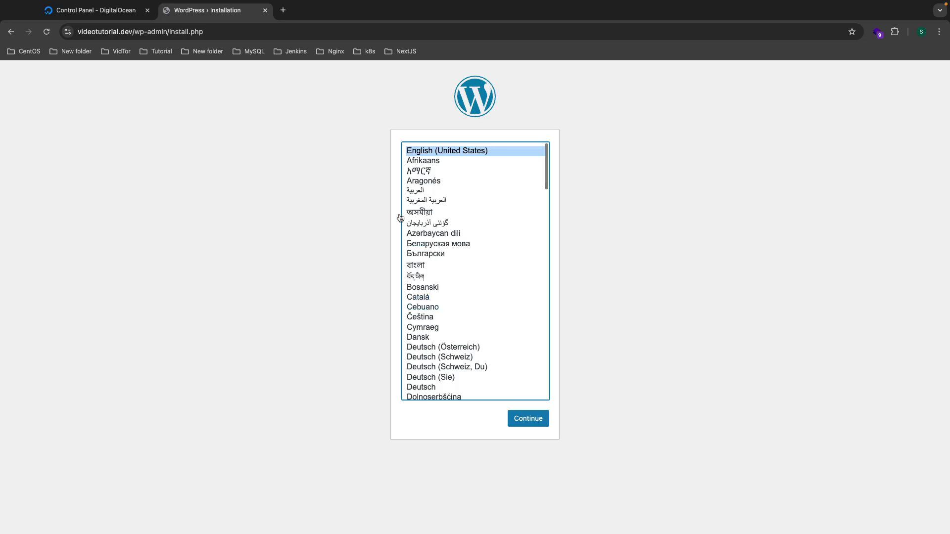
click(94, 10)
click(388, 338)
key(ctrl+Tab)
click(218, 32)
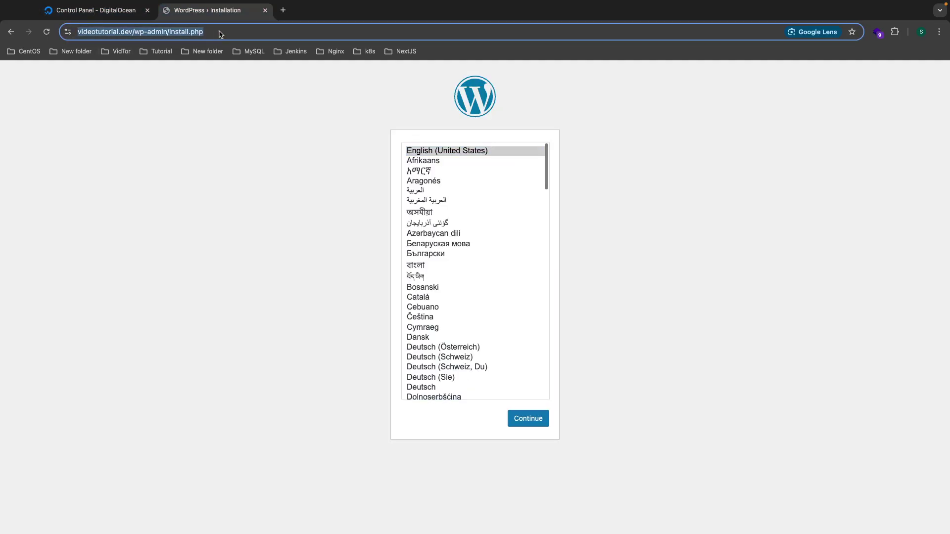
key(ctrl+w)
key(ctrl+t)
key(ctrl+v)
key(Return)
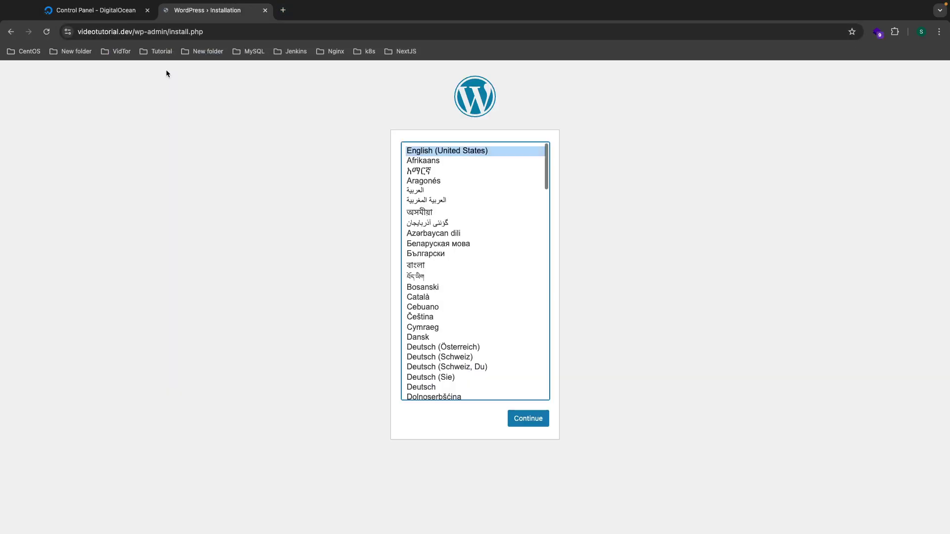
click(283, 10)
key(ctrl+v)
double_click(95, 32)
key(BackSpace)
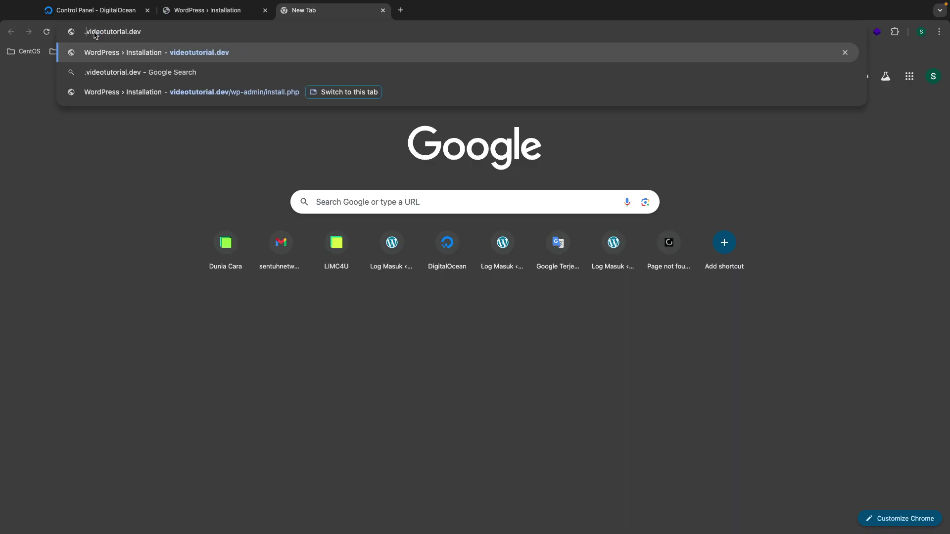
key(Return)
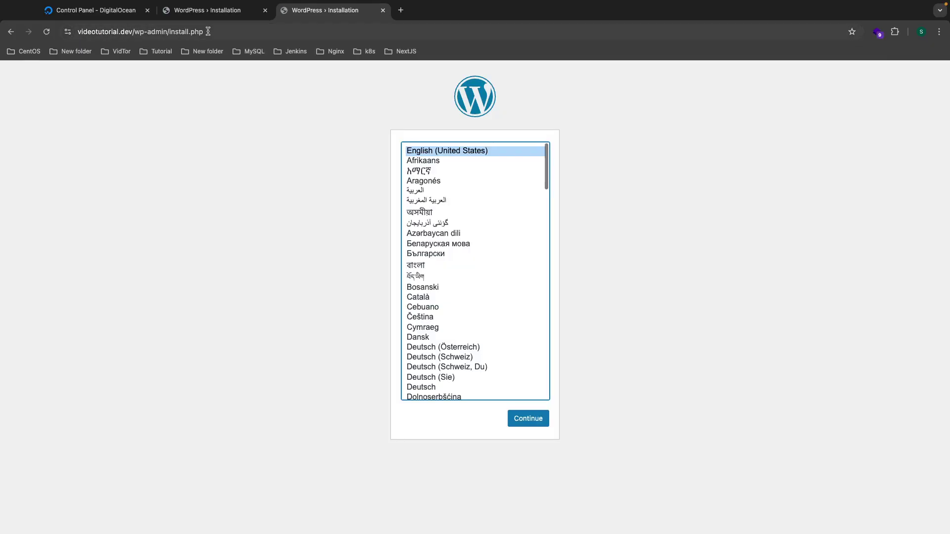
key(ctrl+w)
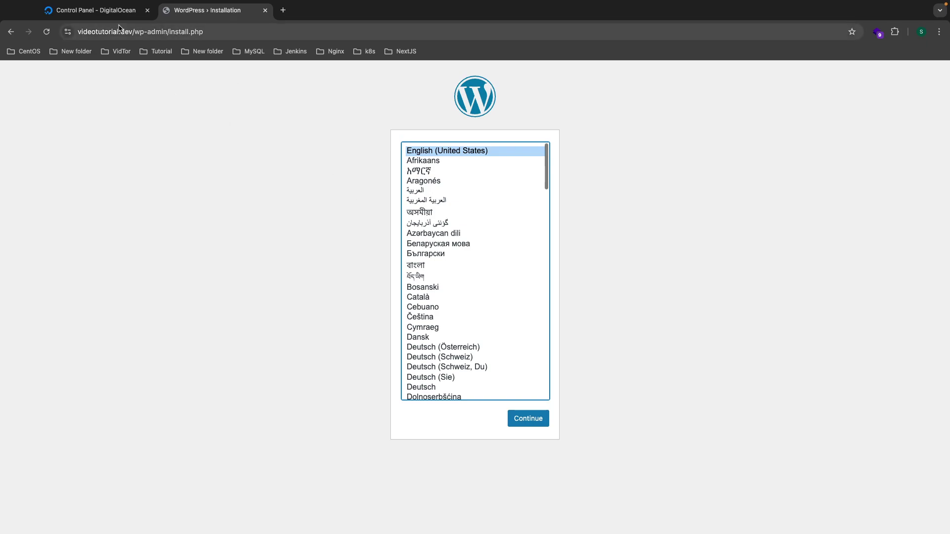
- Recheck the DNS page, then return to the videotutorial.dev WordPress installer's language list
click(94, 10)
scroll(325, 223, up, 5)
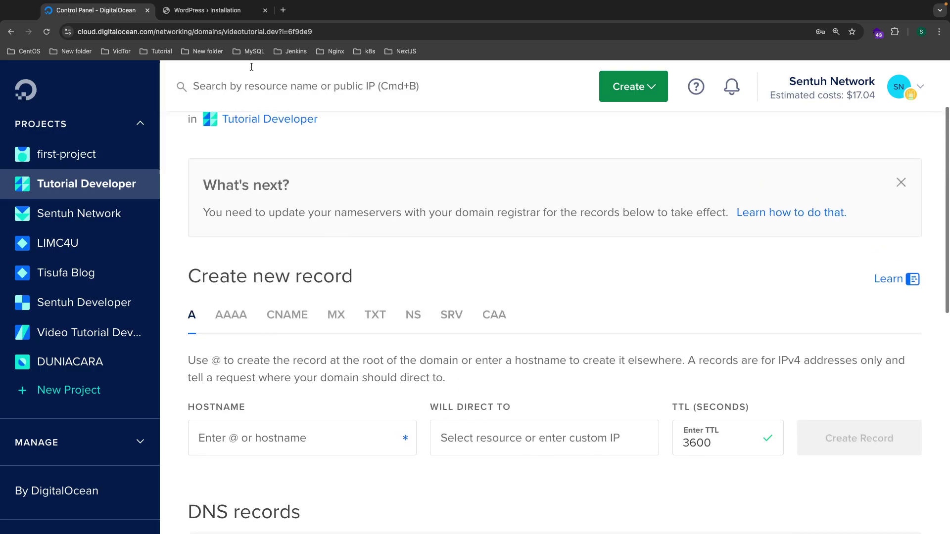
right_click(216, 19)
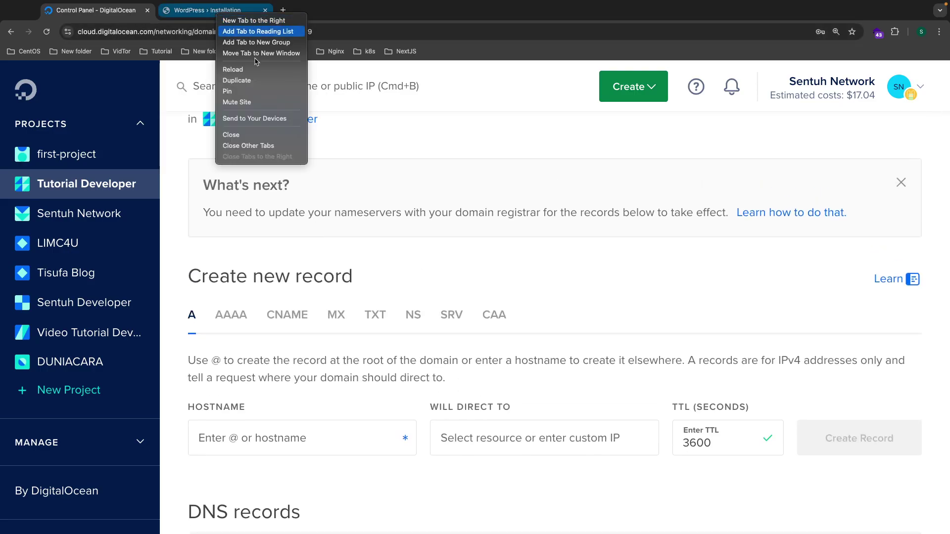
click(181, 13)
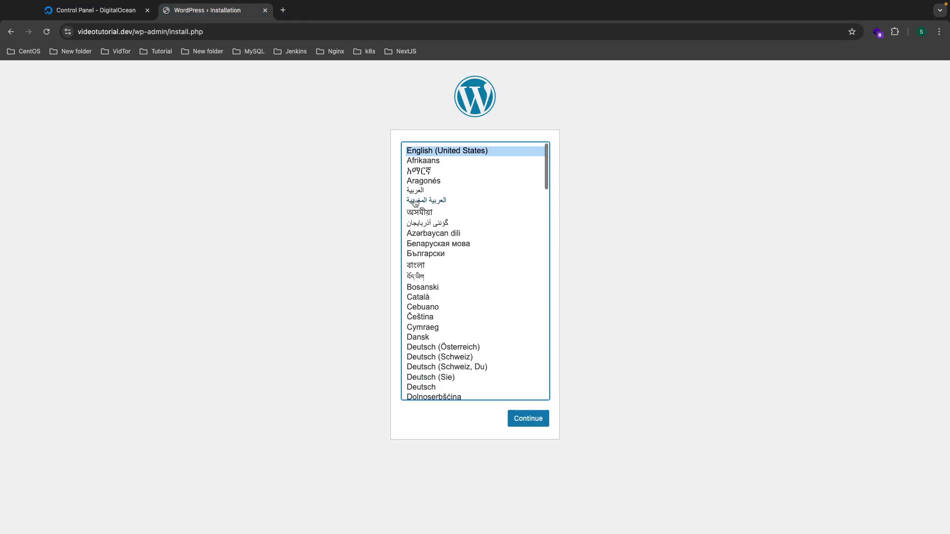
scroll(458, 217, down, 10)
scroll(458, 221, down, 1)
- Choose Bahasa Indonesia, then enter site title 'Video Tutorial Developer' and username admin
click(434, 257)
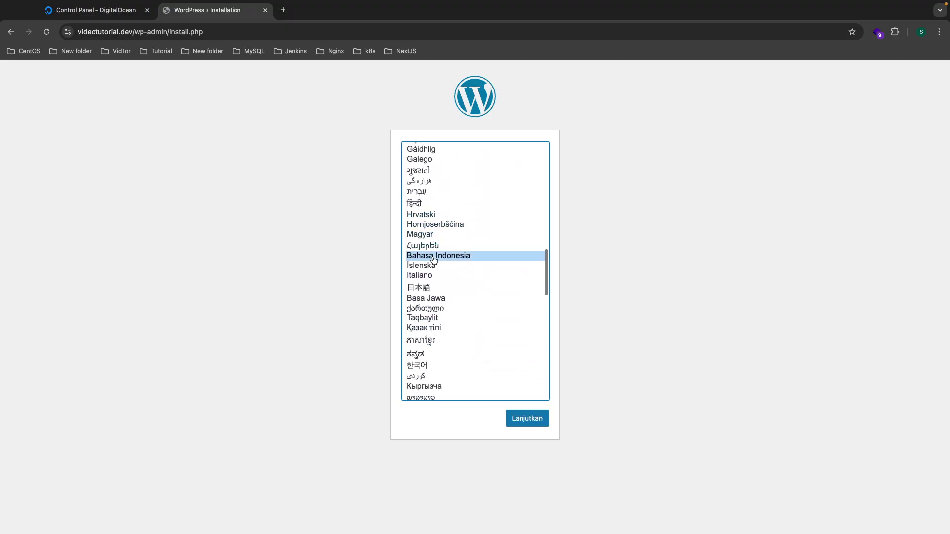
click(537, 419)
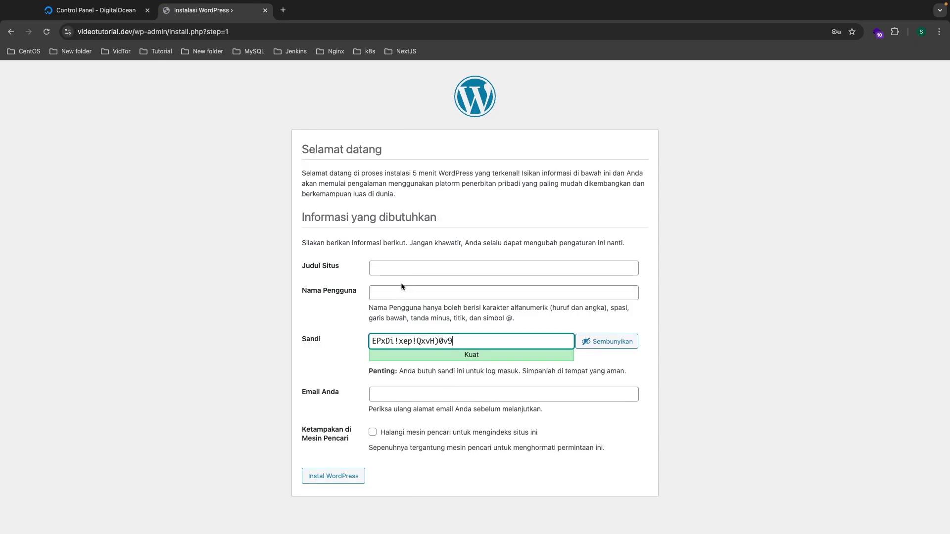
click(397, 270)
text(V)
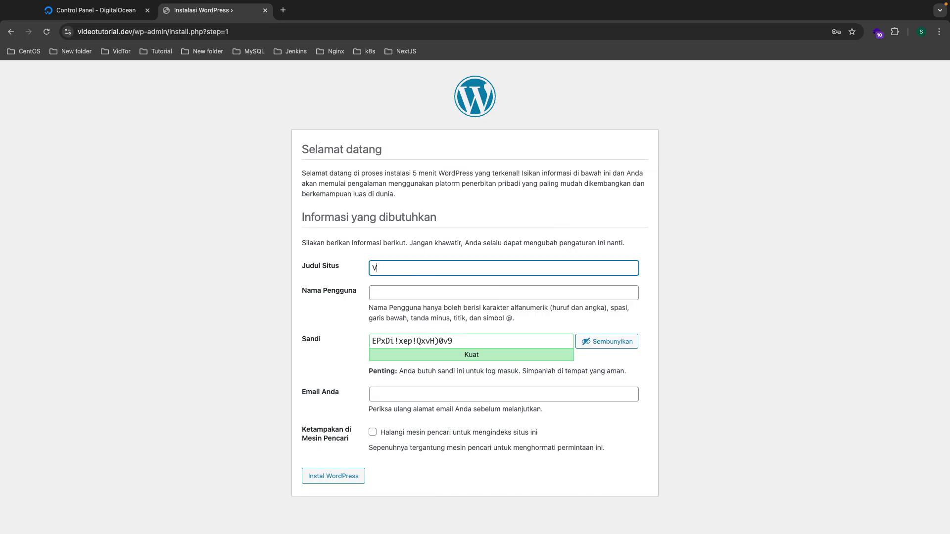
text(ideo Tutorial Developer)
click(393, 291)
text(adm)
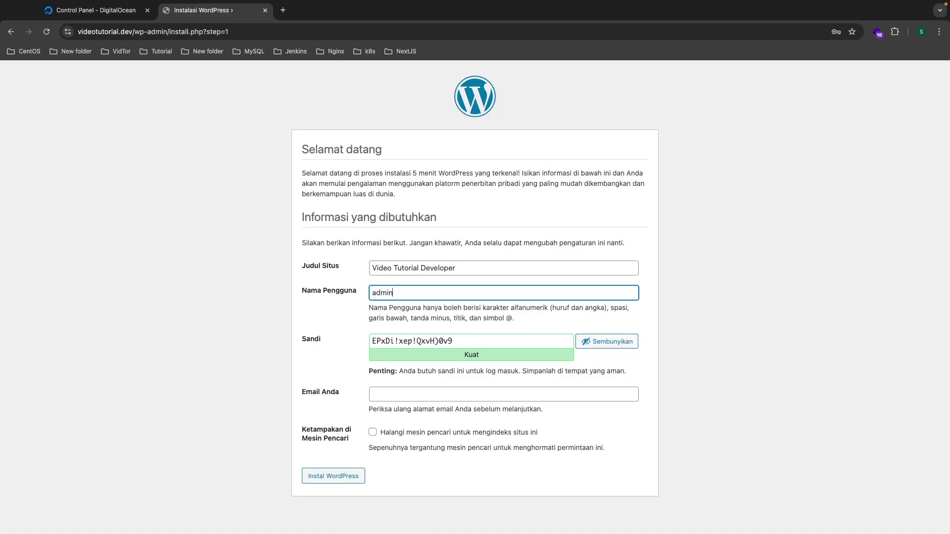
text(in)
- Copy the generated password from the Sandi field
click(499, 341)
text(x)
key(super+a)
key(cmd+c)
key(ctrl+Left)
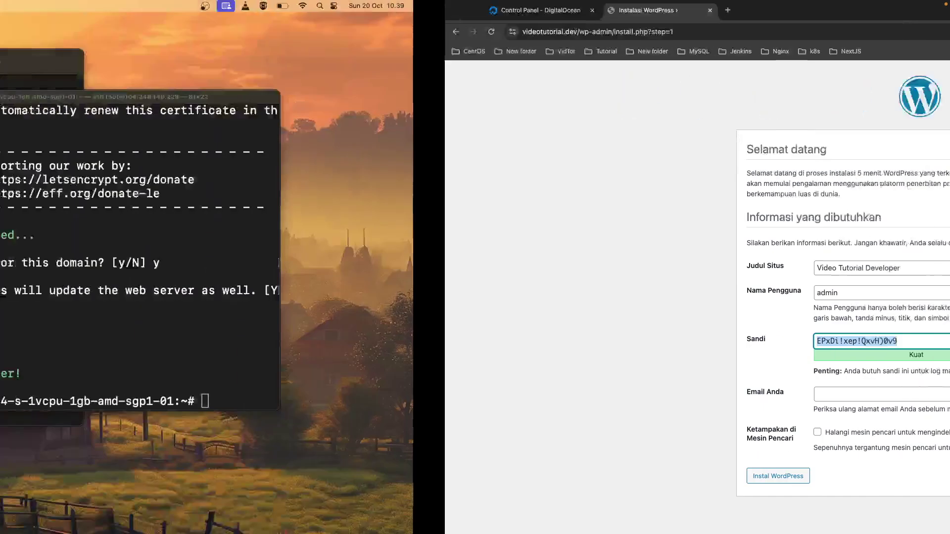
- Close Terminal, then add a WordPress password label line in the note with the copied password
click(257, 96)
click(569, 297)
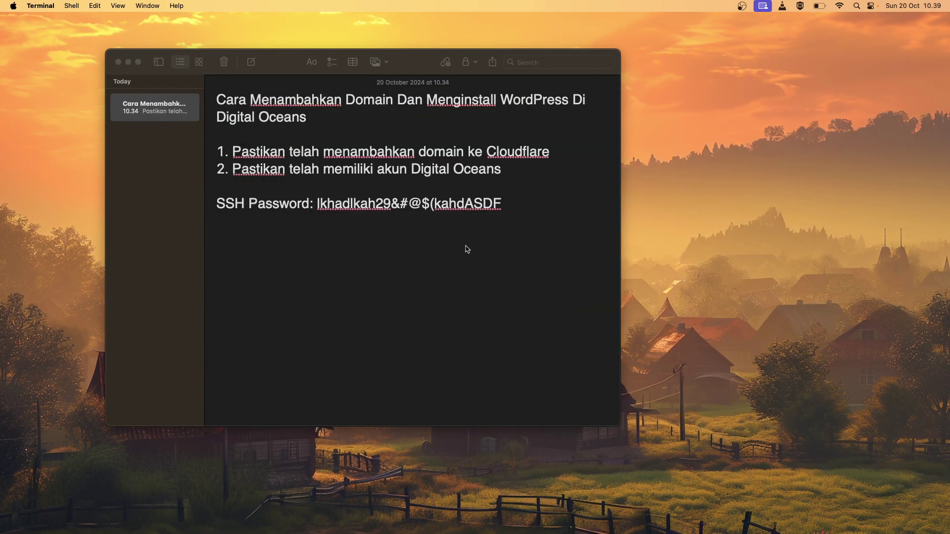
key(Return)
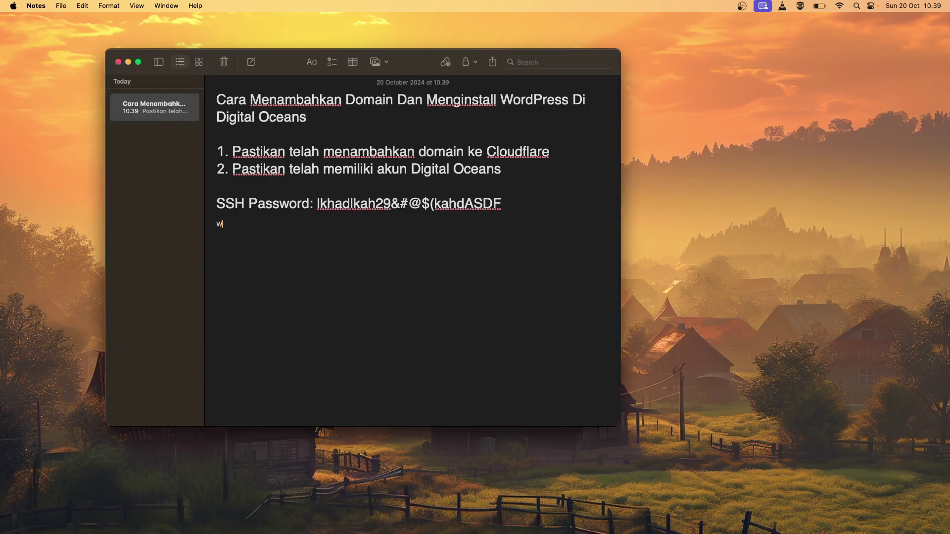
text(Wordpfe)
text(sPassword:)
key(cmd+v)
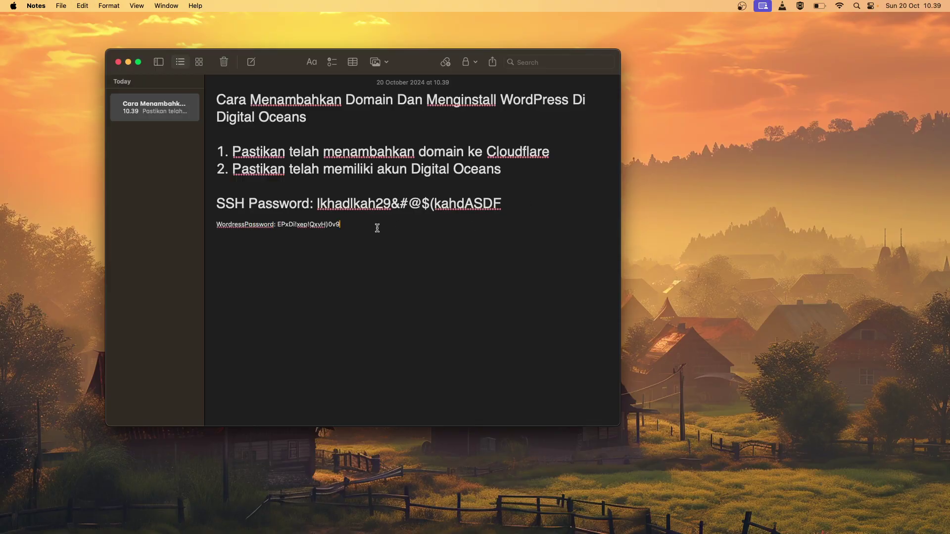
- Enlarge the text of the new WordPress password line
triple_click(210, 225)
key(cmd+plus)
key(cmd+plus)
key(cmd+plus)
key(cmd+plus)
key(cmd+plus)
key(cmd+plus)
key(cmd+plus)
key(cmd+plus)
key(cmd+plus)
key(cmd+plus)
click(324, 265)
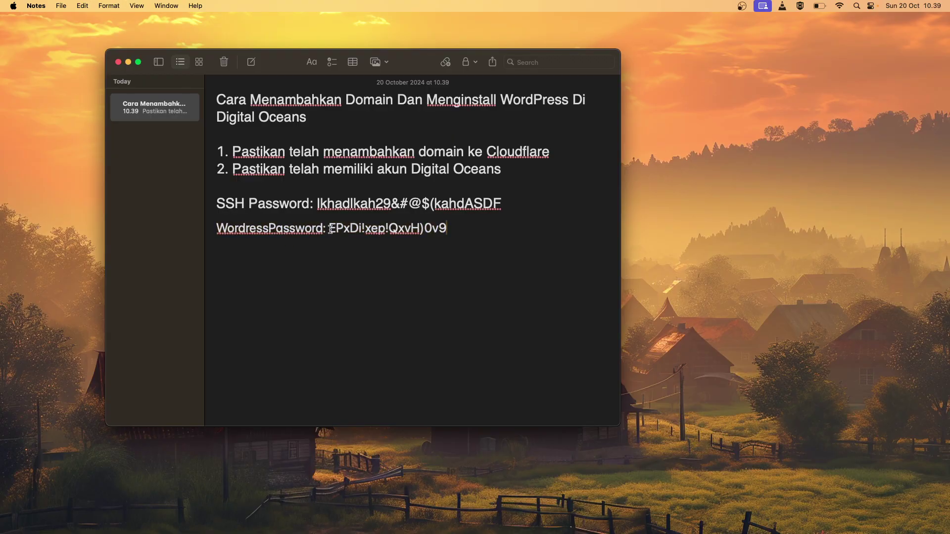
drag(330, 229, 479, 223)
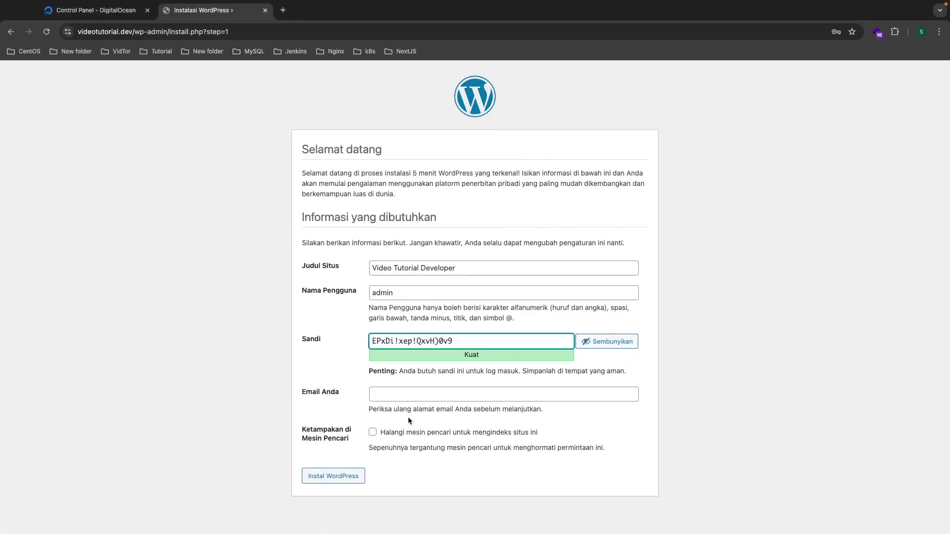
- Enter the admin e-mail address and run the WordPress installation
click(399, 394)
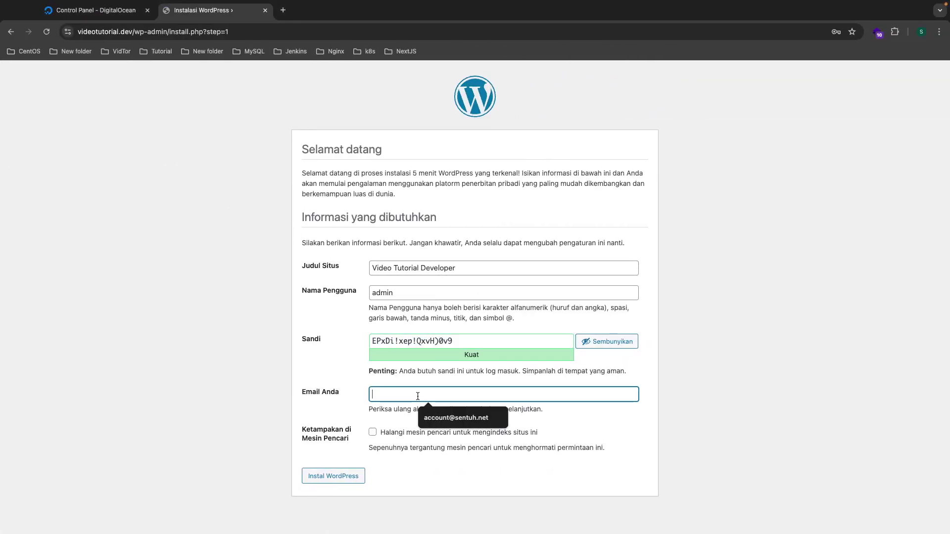
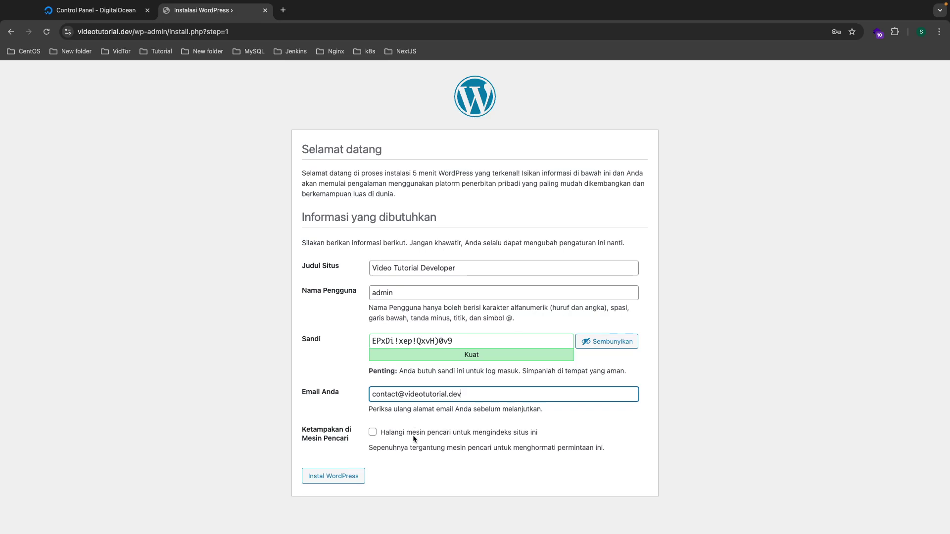
click(336, 478)
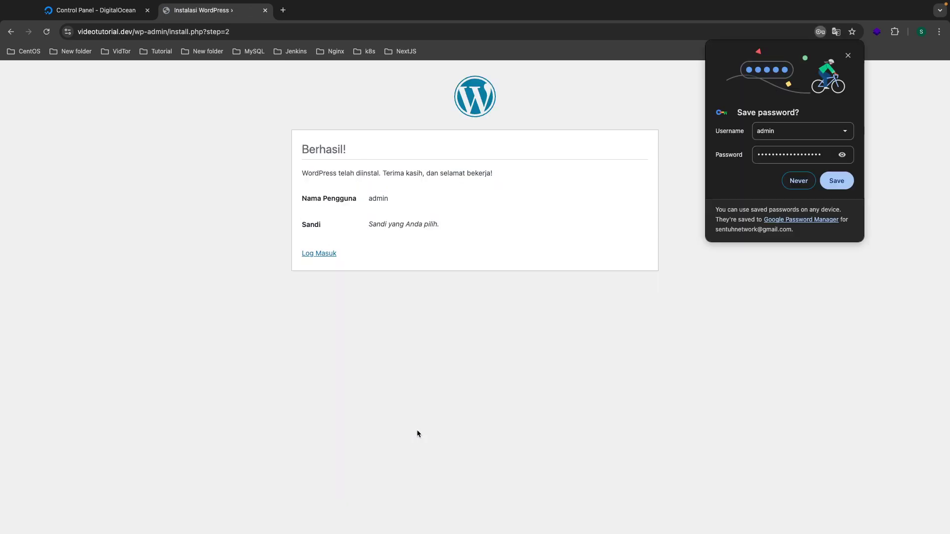
- Save the login in the browser and log in as admin to the Video Tutorial Developer Dasbor
click(833, 181)
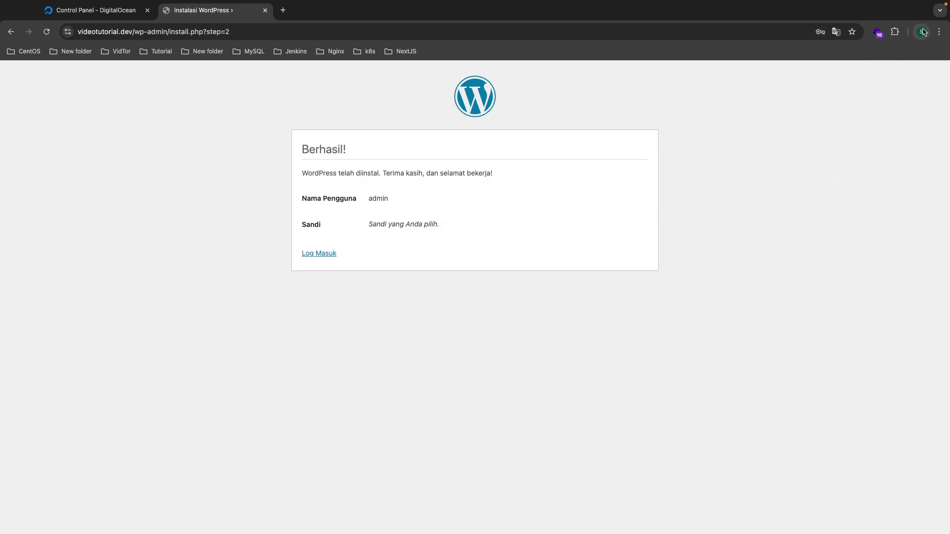
click(314, 255)
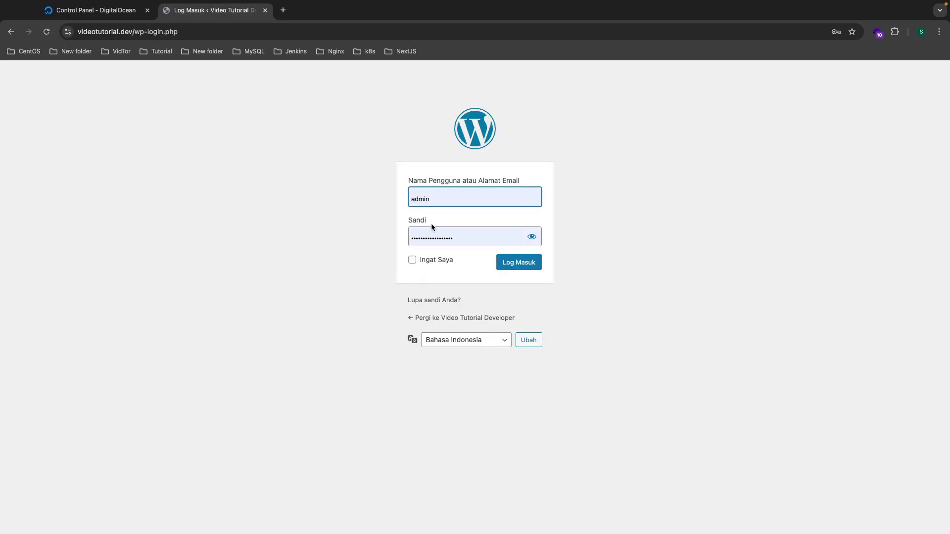
click(517, 263)
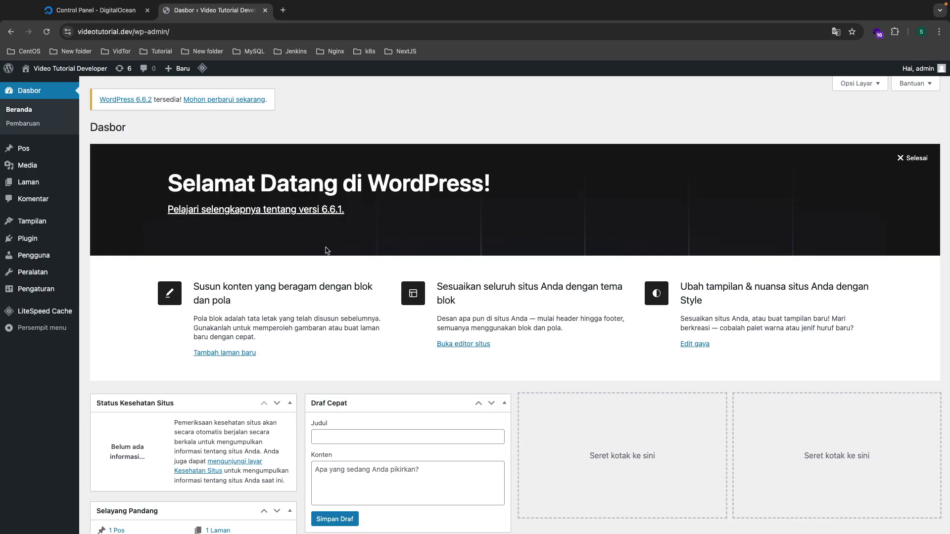
scroll(299, 154, down, 5)
scroll(298, 157, up, 5)
click(283, 10)
text(video)
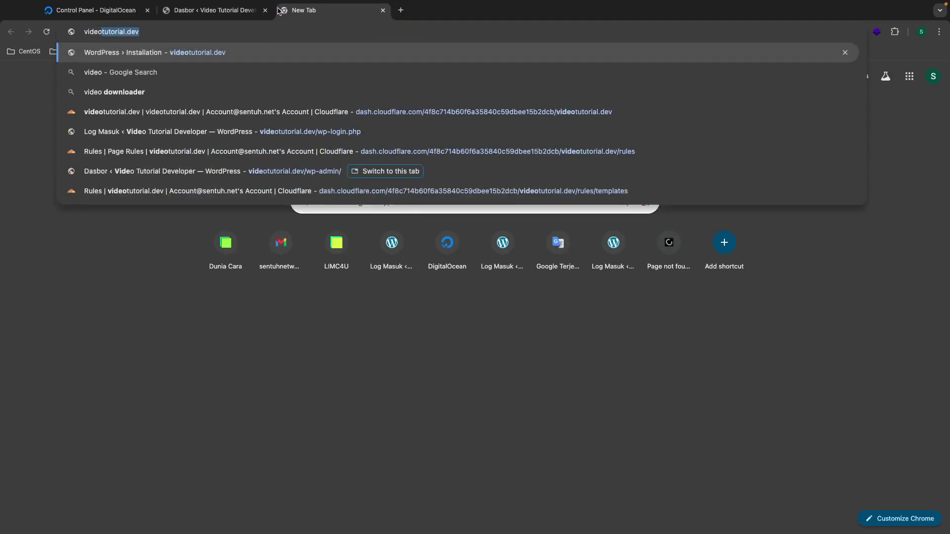
key(Return)
scroll(410, 183, down, 10)
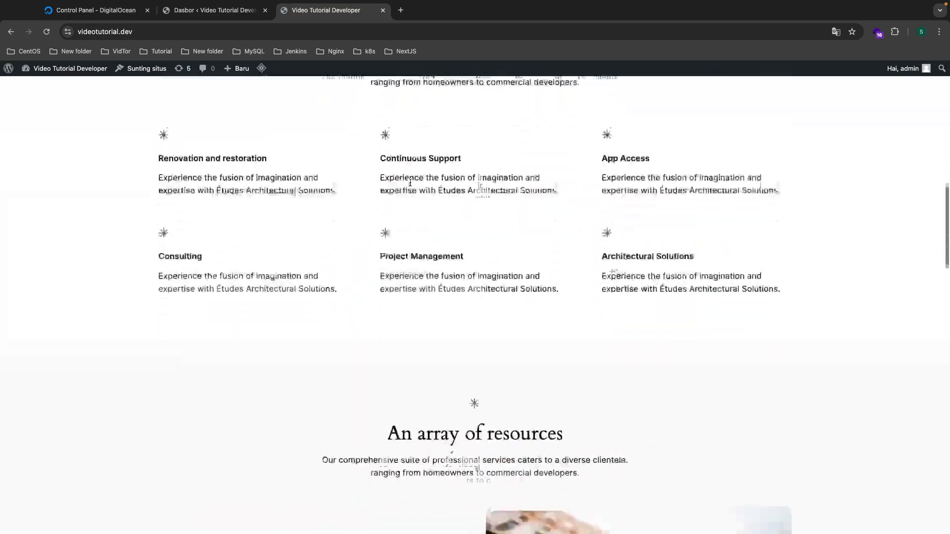
scroll(410, 183, down, 10)
scroll(410, 182, up, 20)
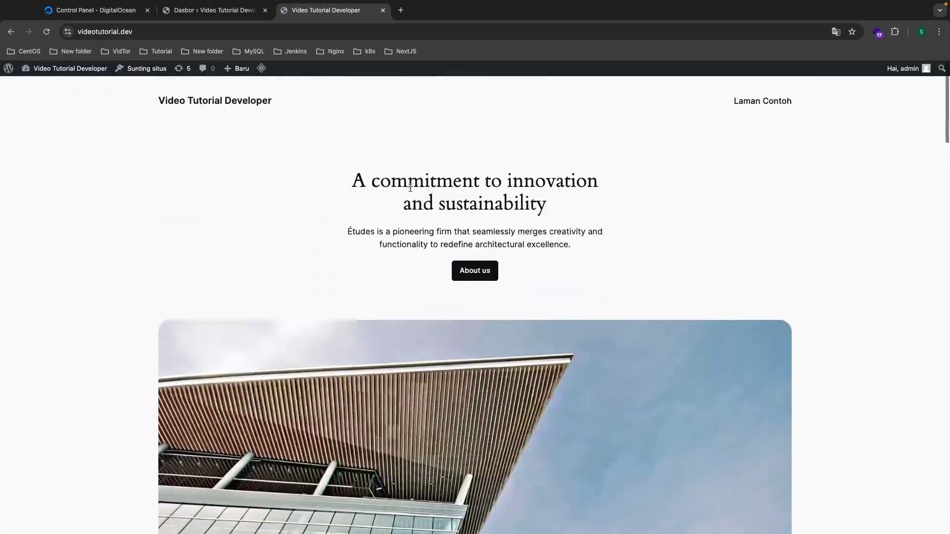
click(276, 34)
key(Return)
click(276, 36)
key(Return)
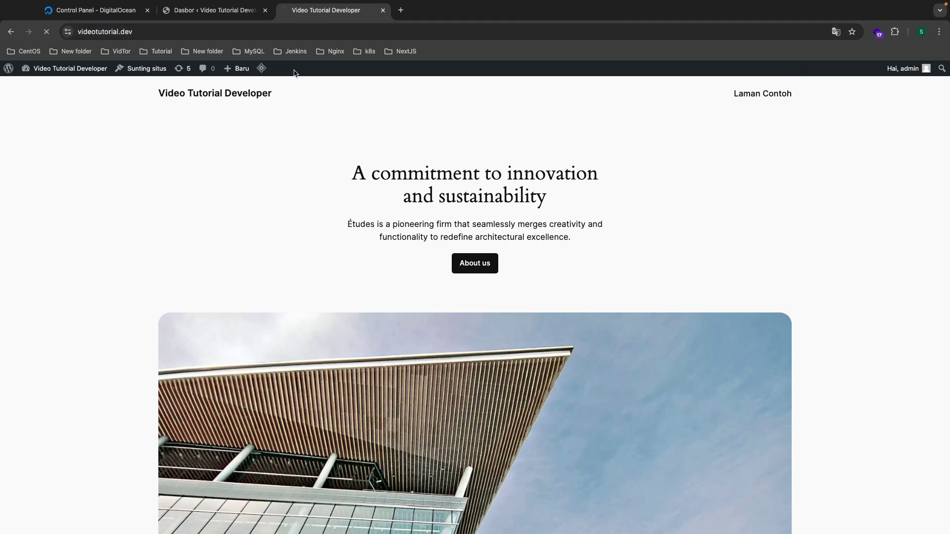
click(170, 12)
mouse_move(37, 314)
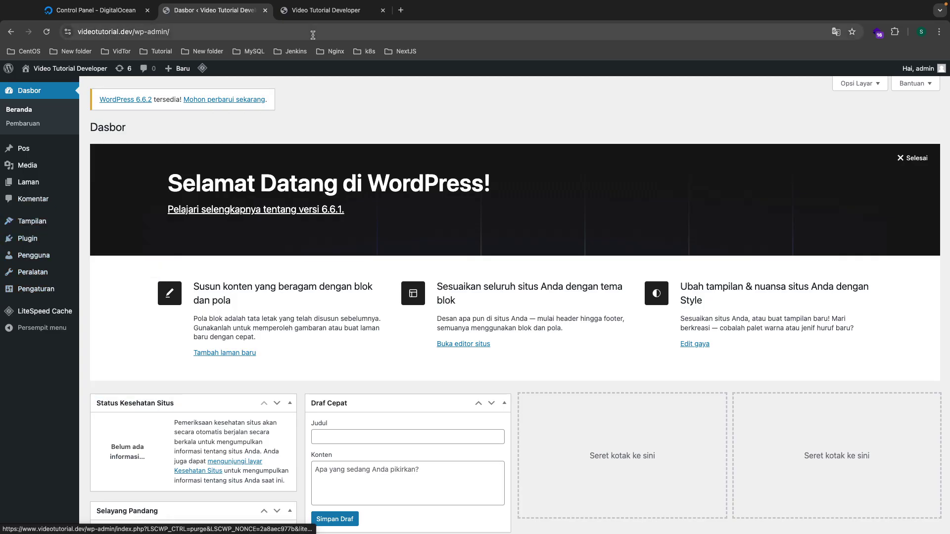
click(304, 13)
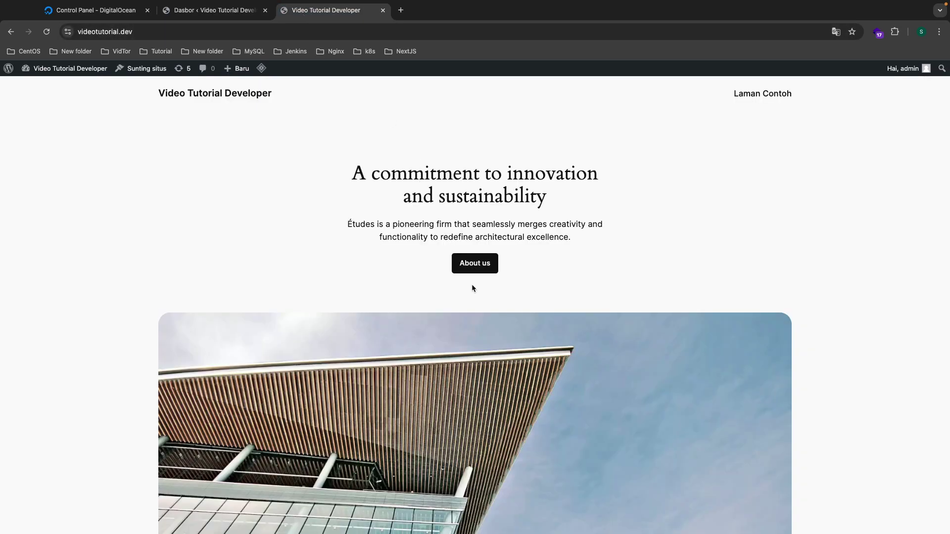
scroll(471, 284, down, 15)
scroll(440, 269, up, 5)
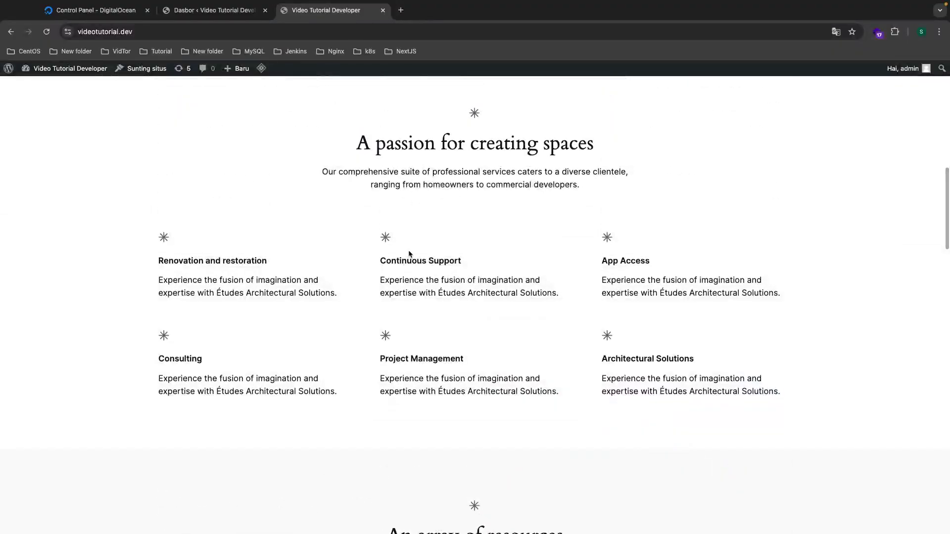
scroll(409, 254, up, 10)
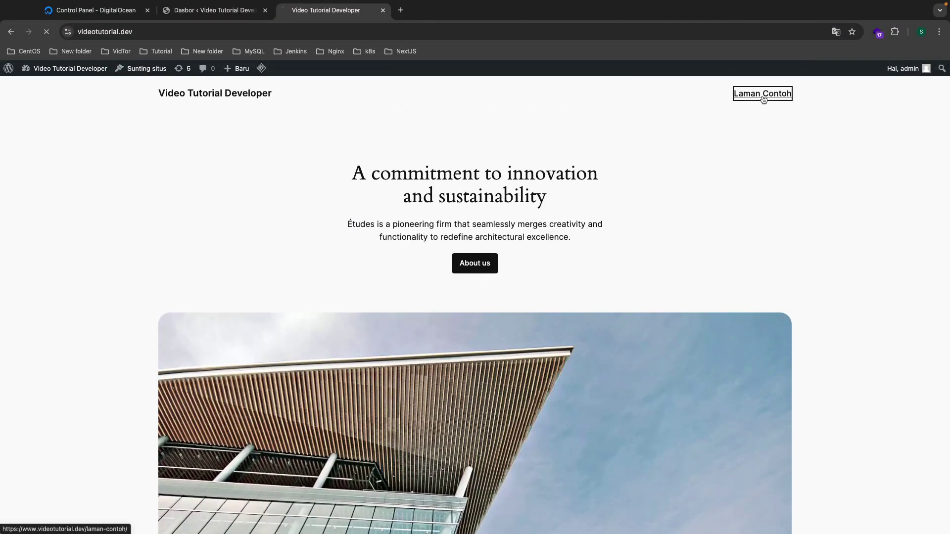
click(764, 95)
scroll(433, 405, down, 15)
scroll(432, 410, up, 15)
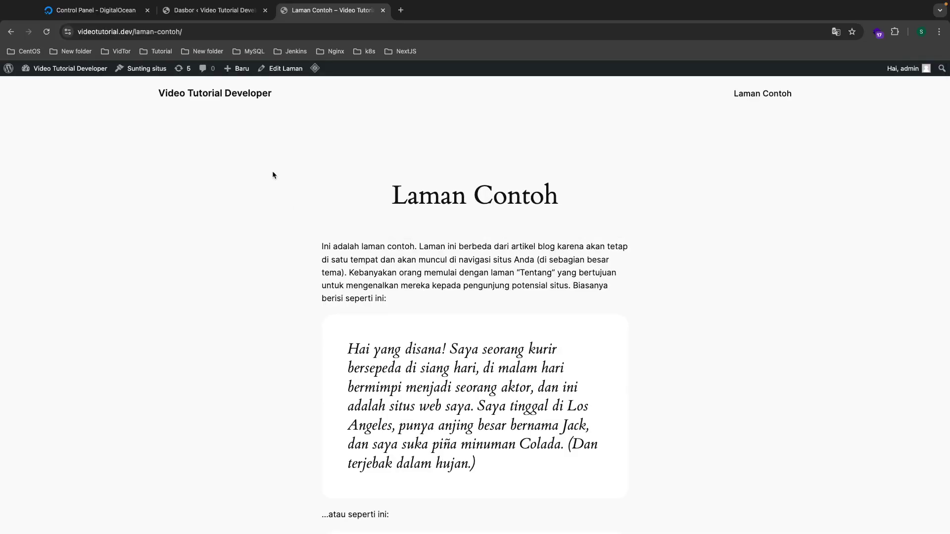
click(224, 97)
scroll(356, 246, down, 10)
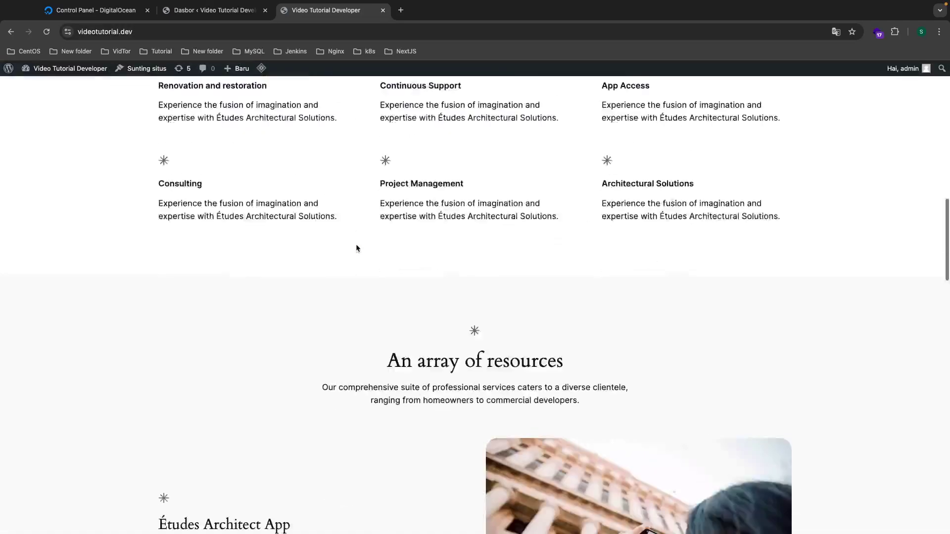
scroll(357, 249, down, 8)
scroll(357, 248, up, 20)
scroll(356, 254, up, 4)
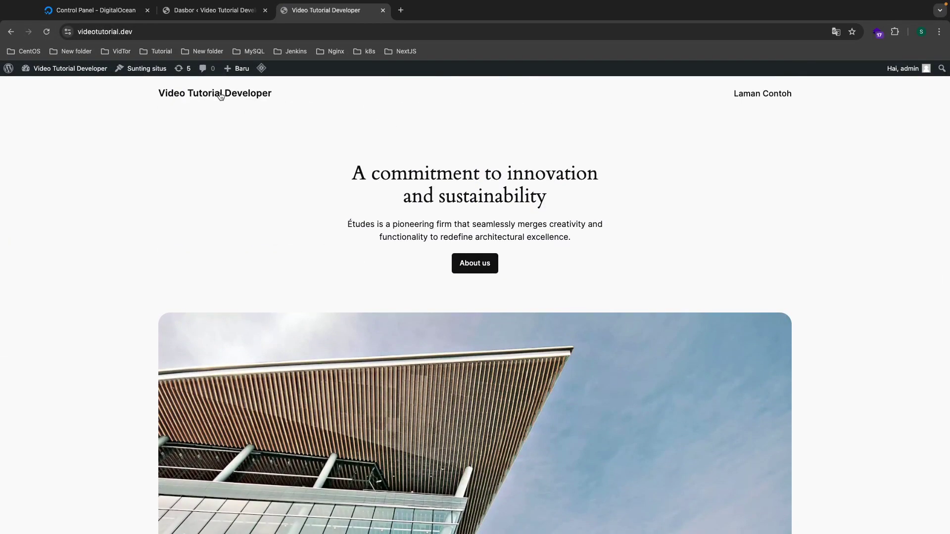
key(super+w)
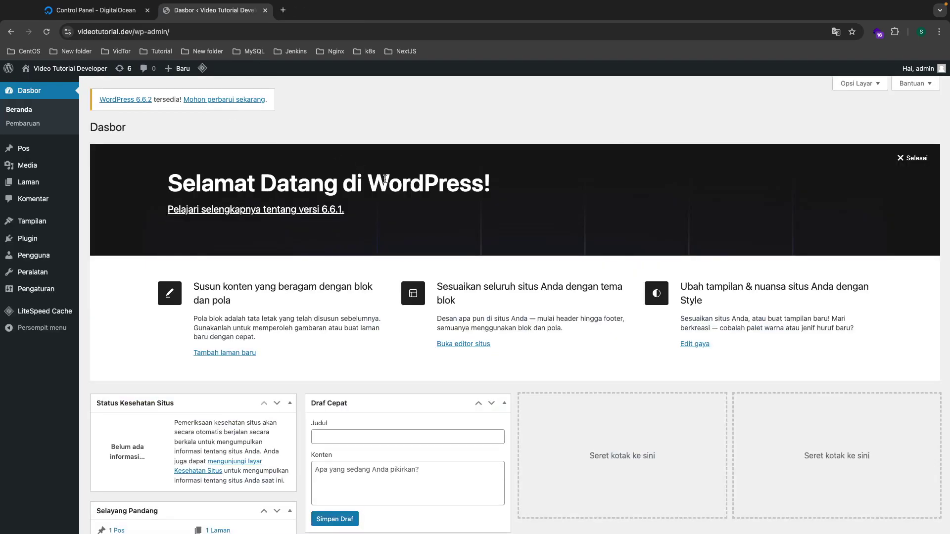
key(super+w)
- Switch to the Notes desktop showing the password note and nudge its window slightly right
key(ctrl+Left)
drag(331, 124, 202, 97)
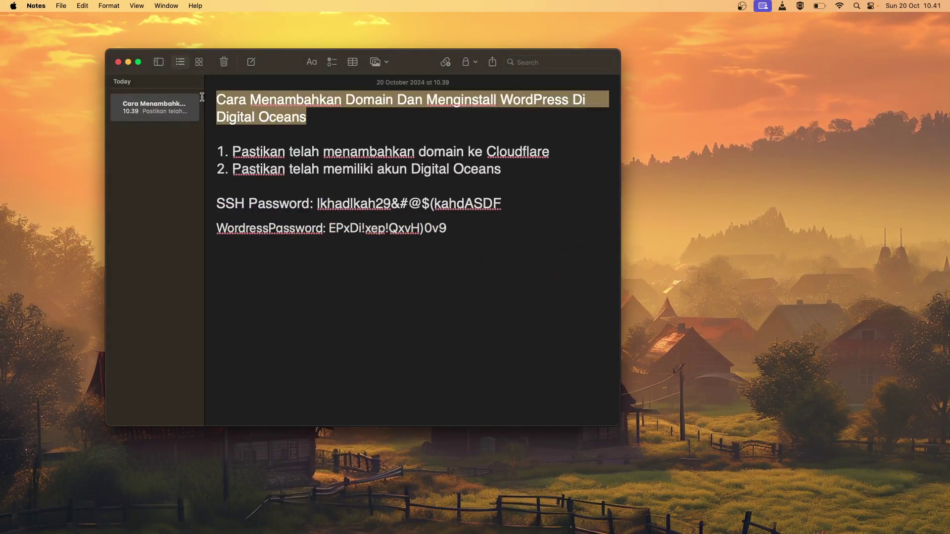
click(329, 119)
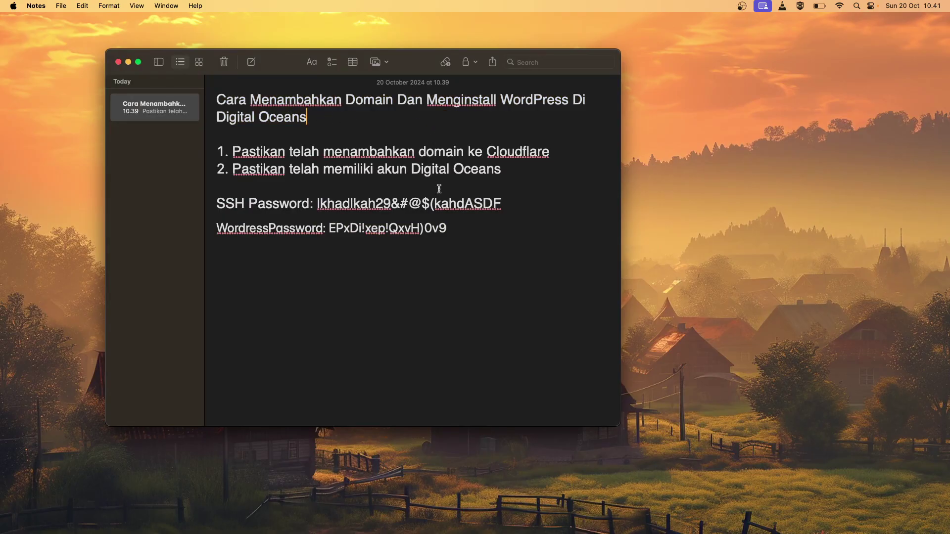
drag(413, 59, 507, 74)
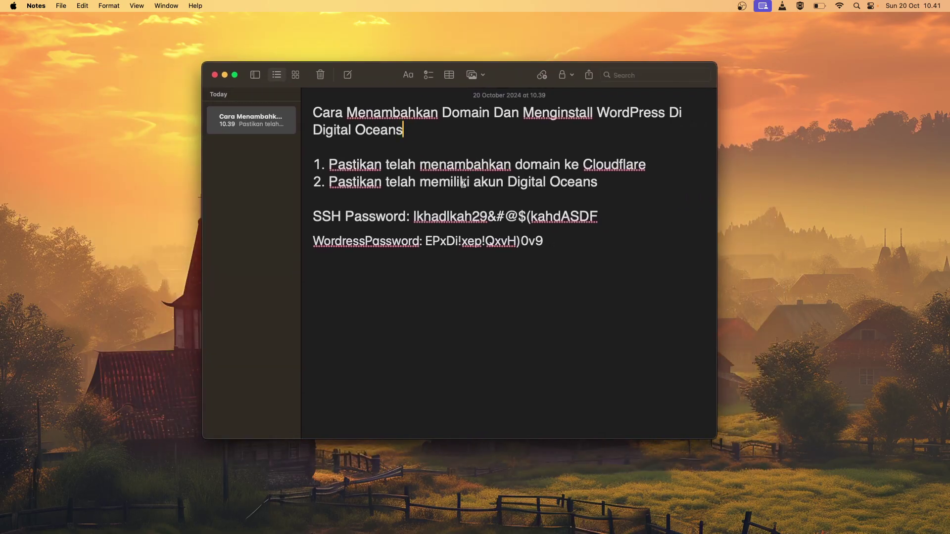